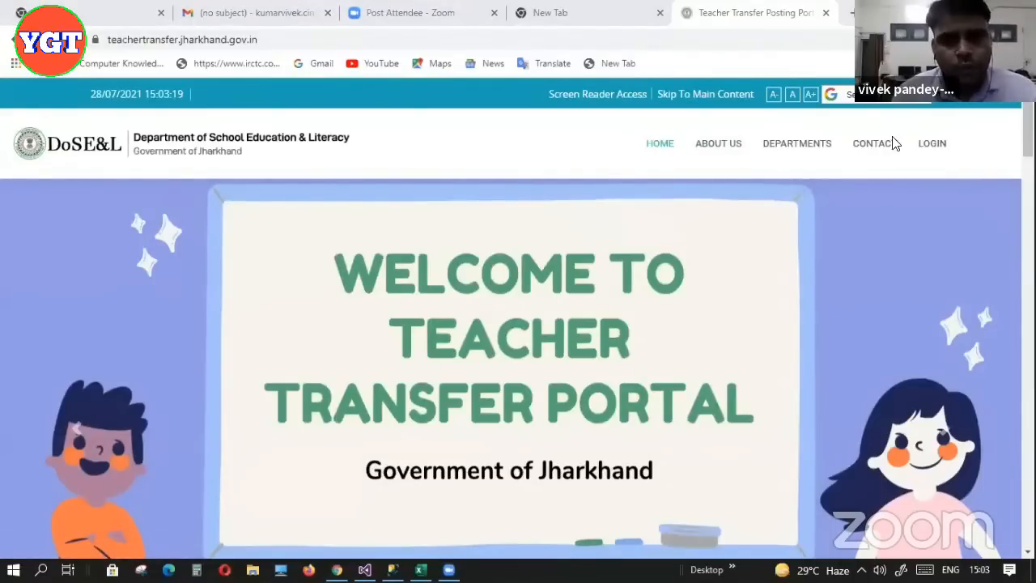
Go from the portal home page to the LOGIN page
click(933, 149)
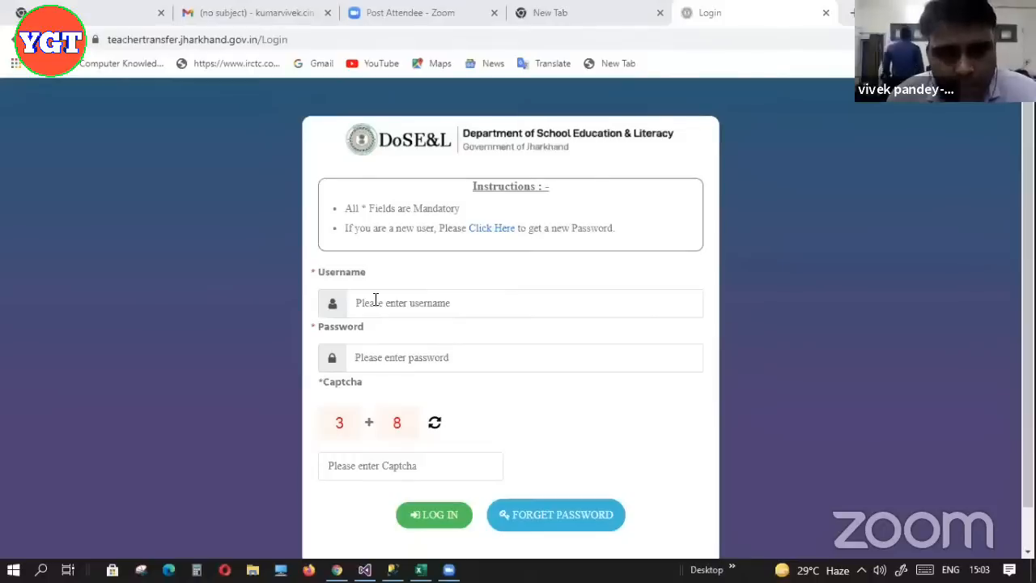
click(489, 231)
click(455, 307)
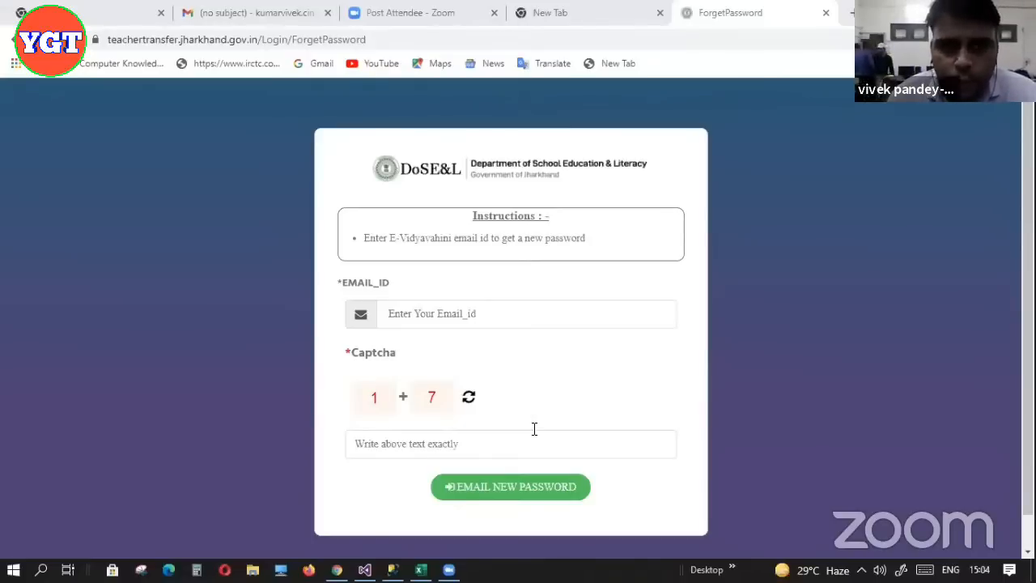
click(13, 39)
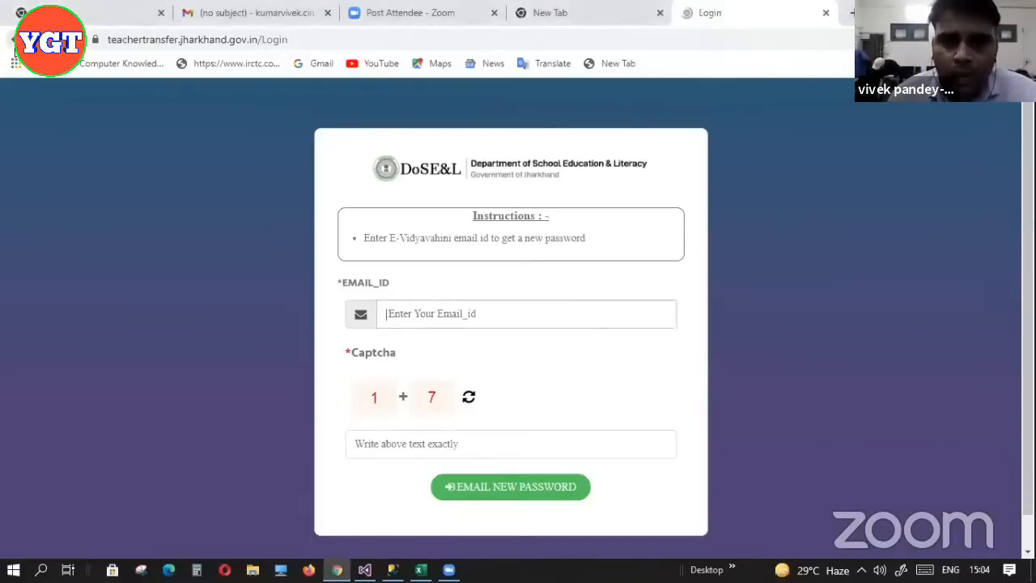
click(389, 307)
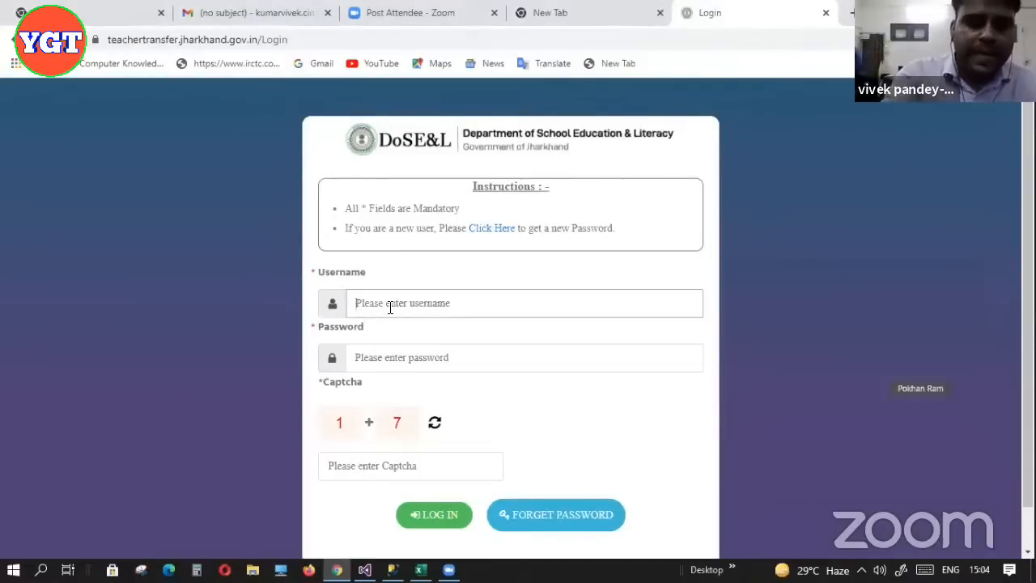
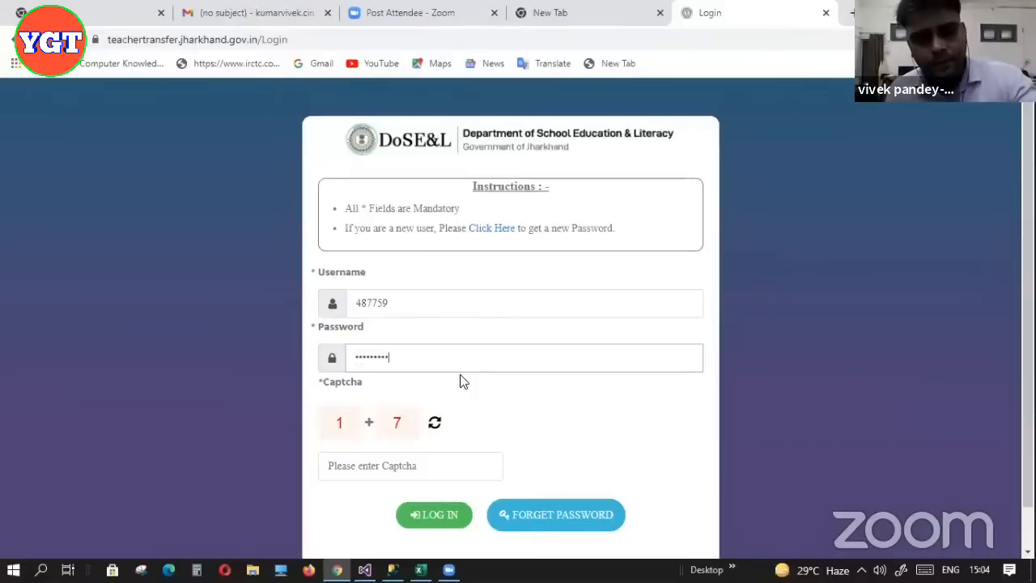
Enter the username and password, answer the captcha with 8, and attempt to log in
key(Tab)
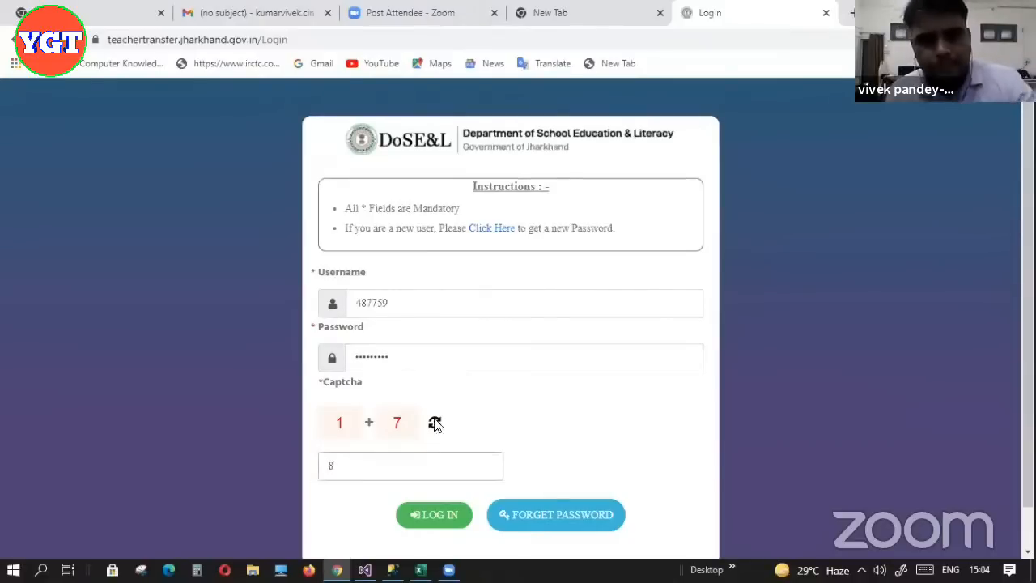
click(435, 523)
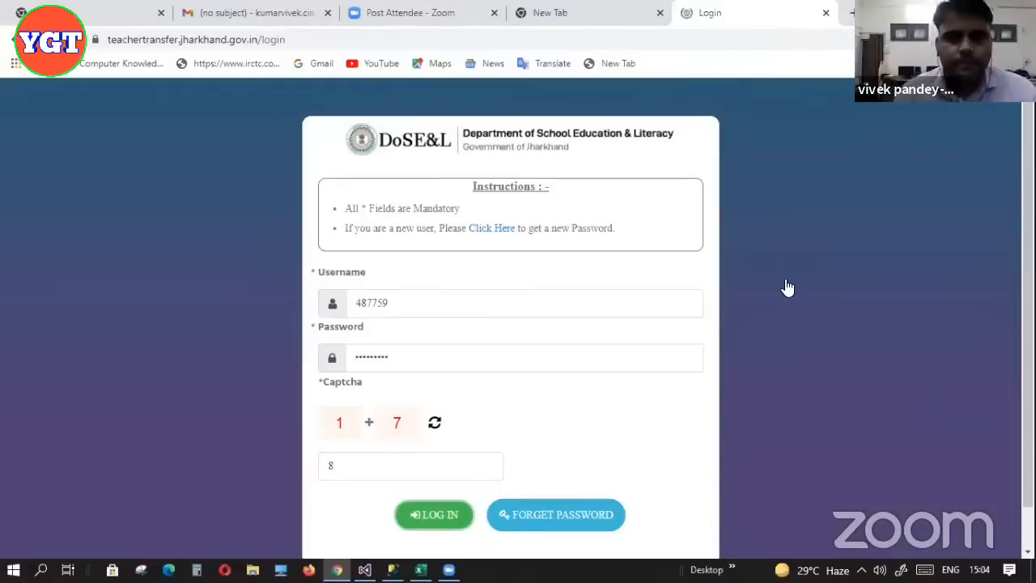
Re-enter the password, answer the captcha with 13, and log in to the dashboard
click(391, 357)
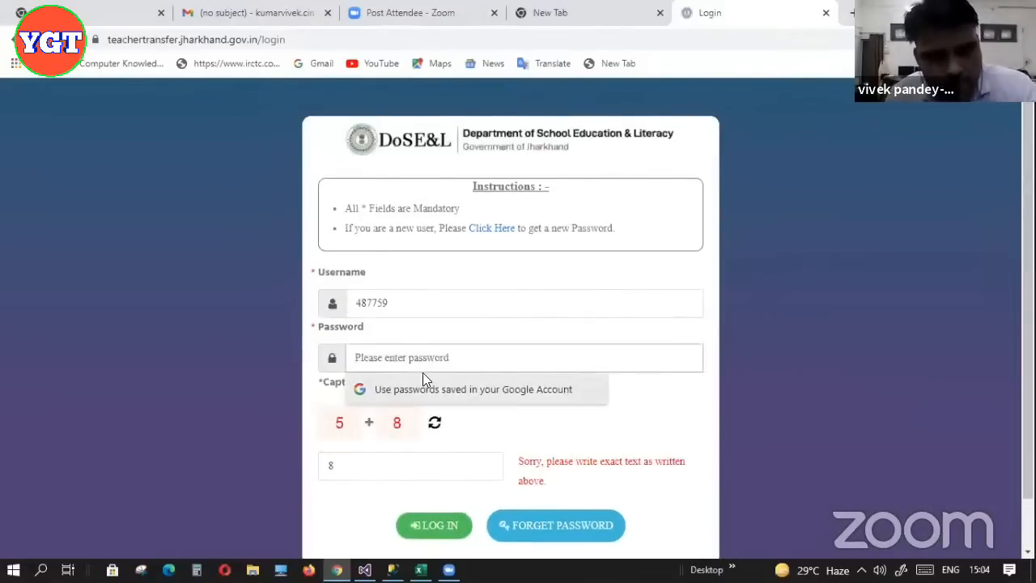
text(******)
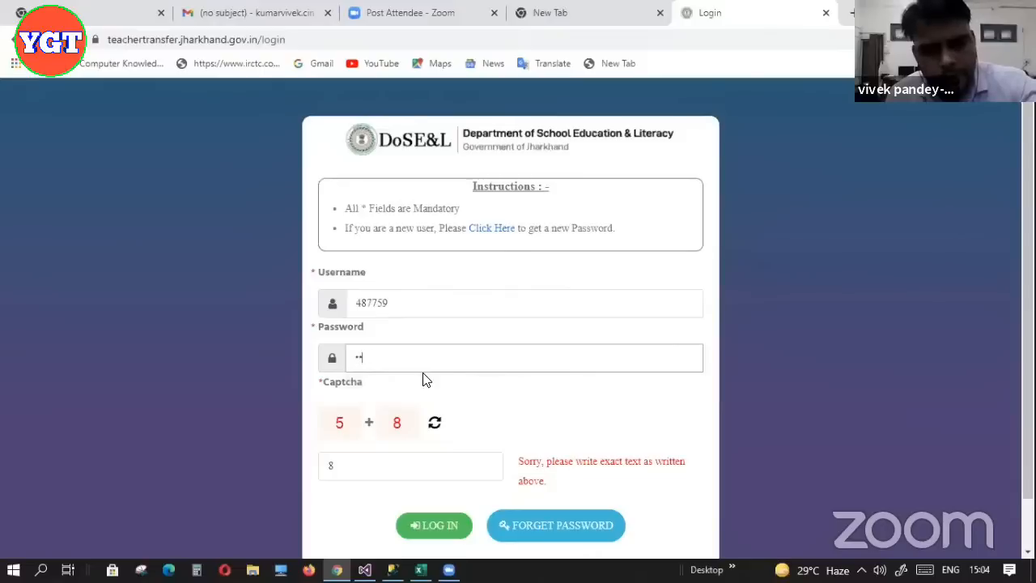
text(***)
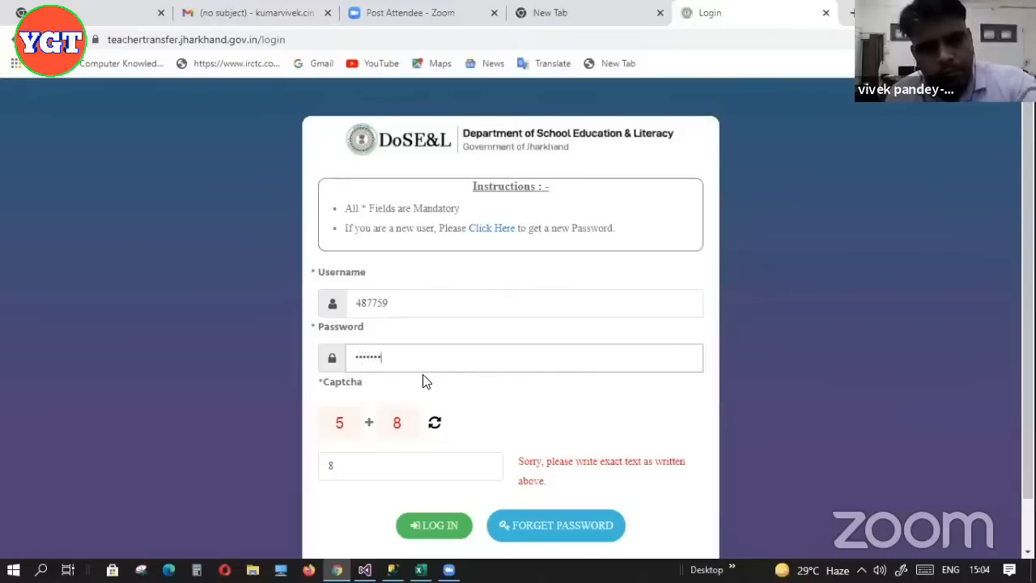
key(Tab)
text(13)
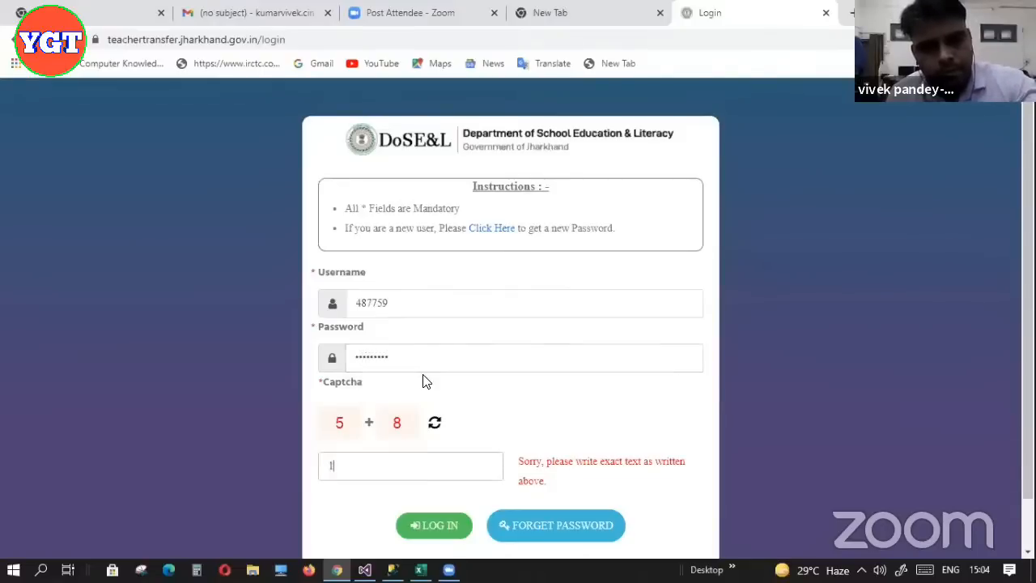
click(437, 526)
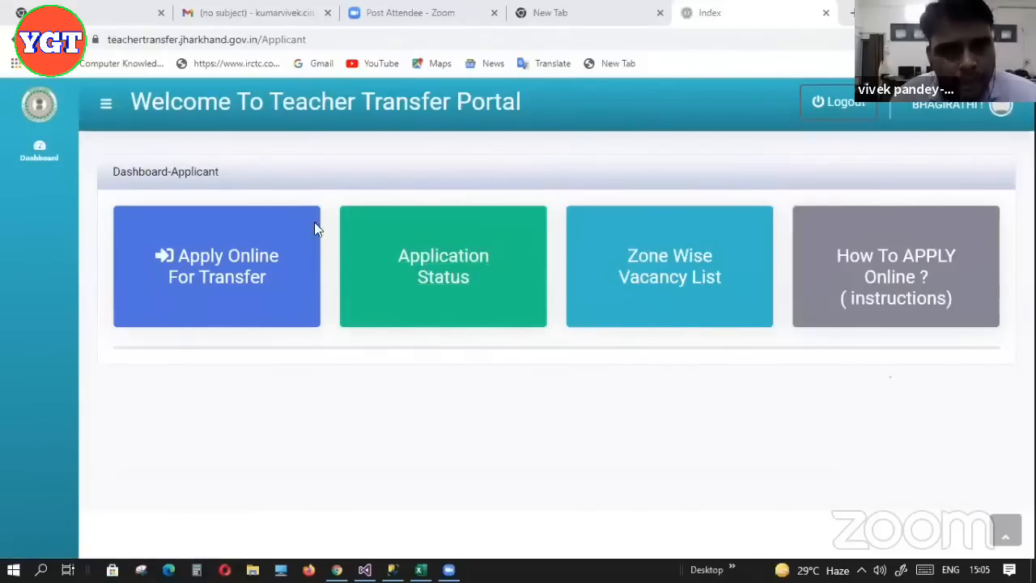
Start 'Apply Online For Transfer' and reach the pre-filled Personal Details form, dismissing the translation prompt
click(233, 276)
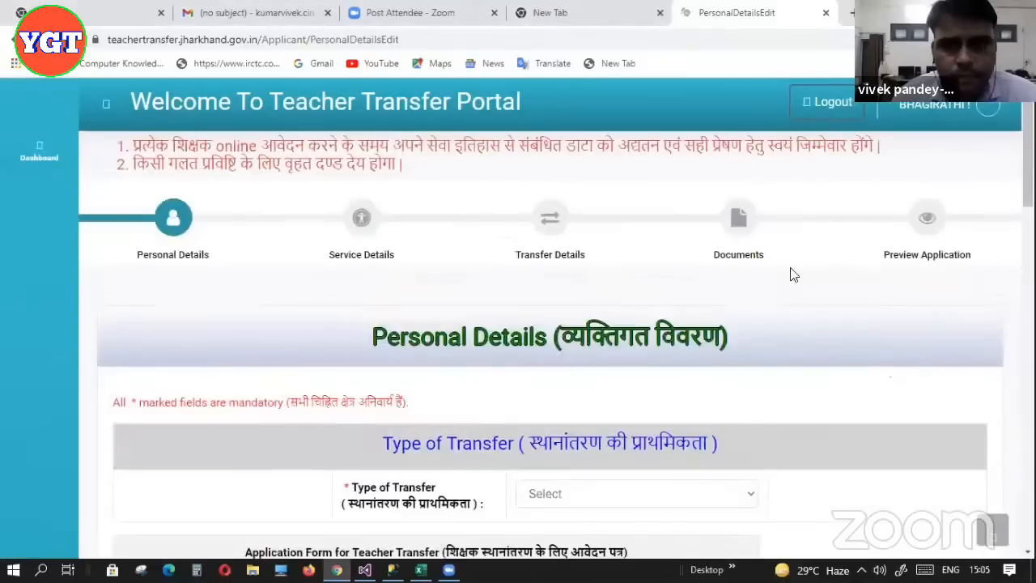
scroll(550, 324, down, 1)
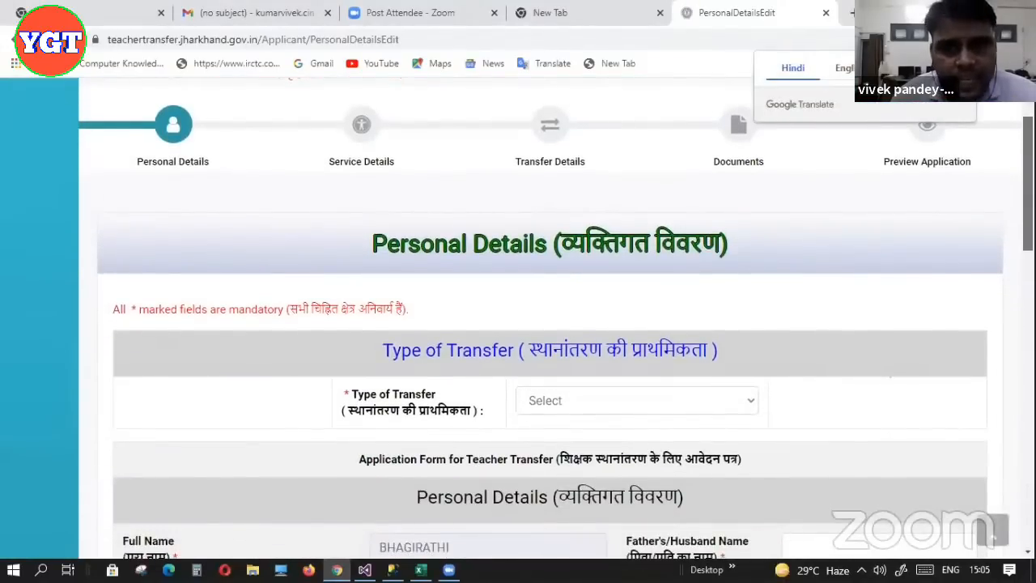
scroll(550, 324, up, 1)
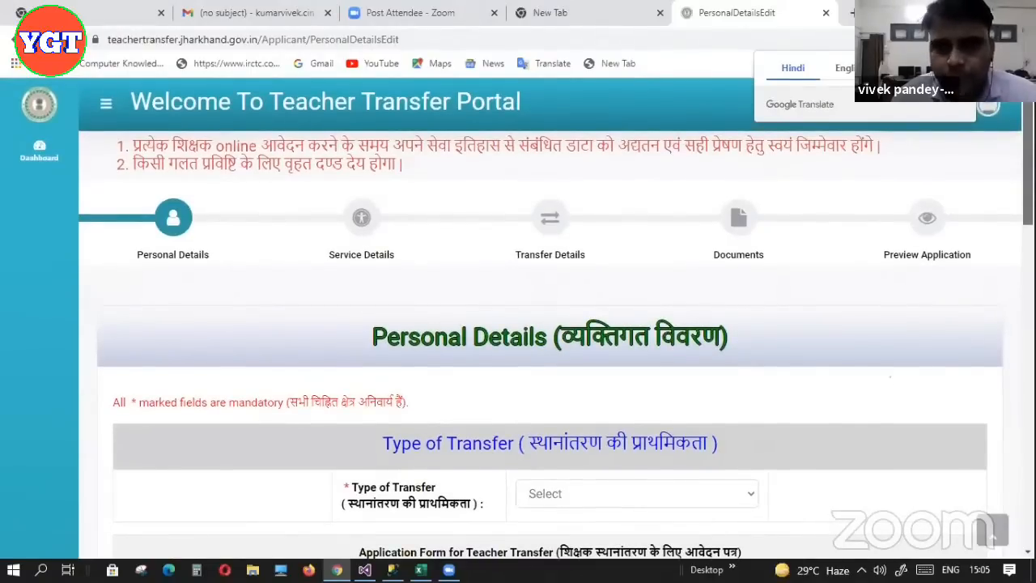
scroll(551, 324, down, 2)
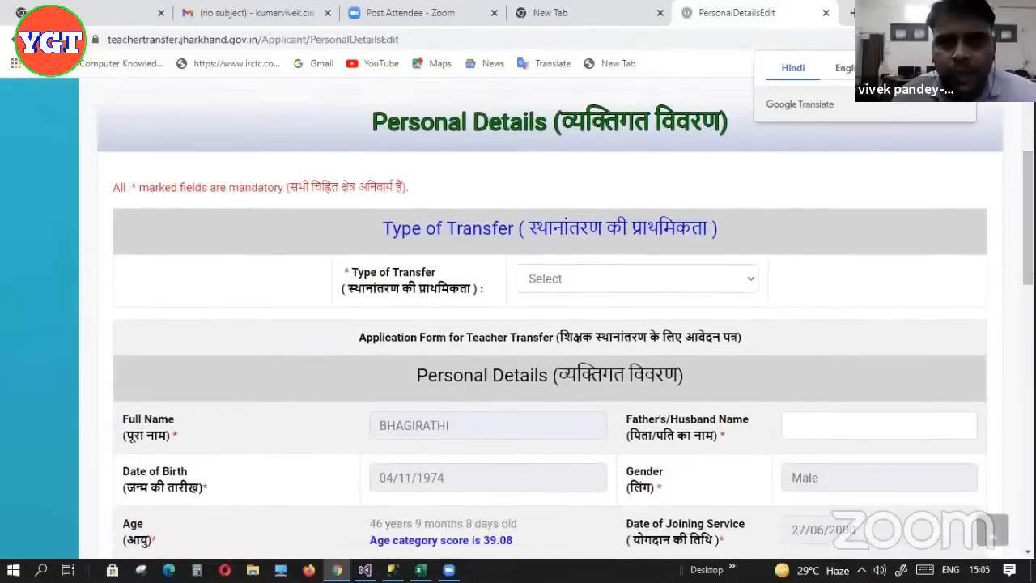
click(961, 68)
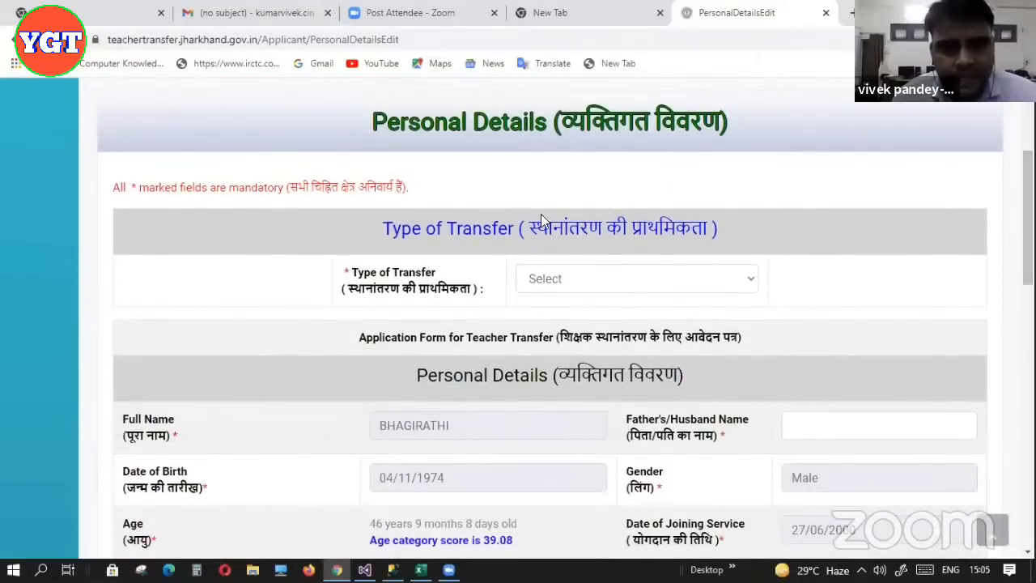
scroll(550, 323, down, 1)
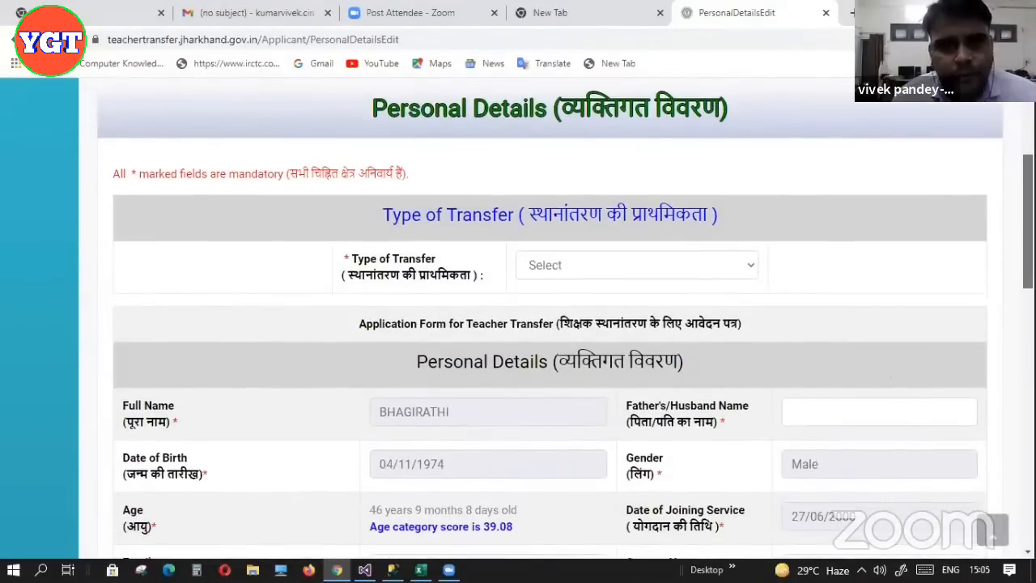
scroll(737, 152, down, 2)
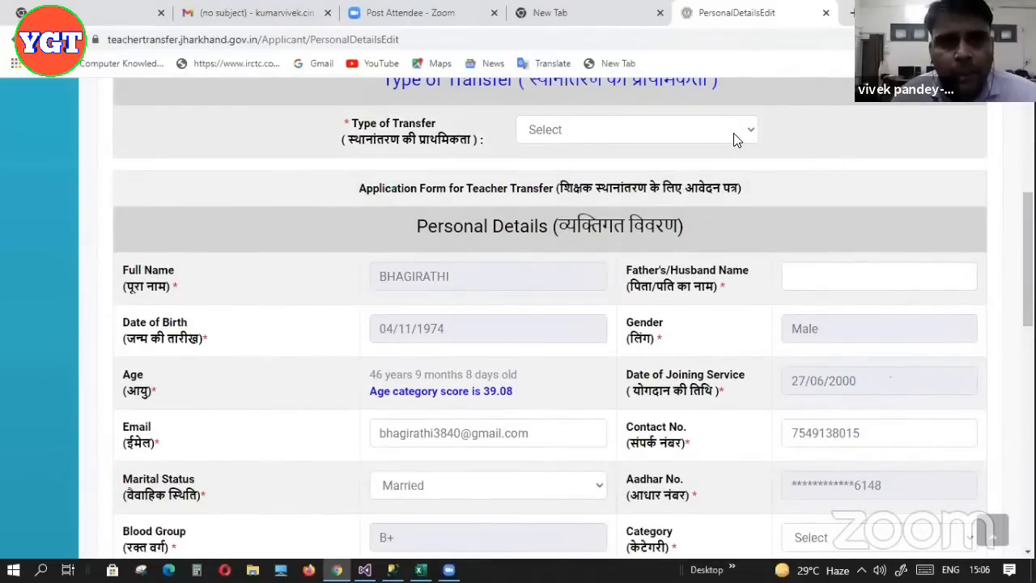
Choose Intra District in the Type of Transfer dropdown
click(735, 138)
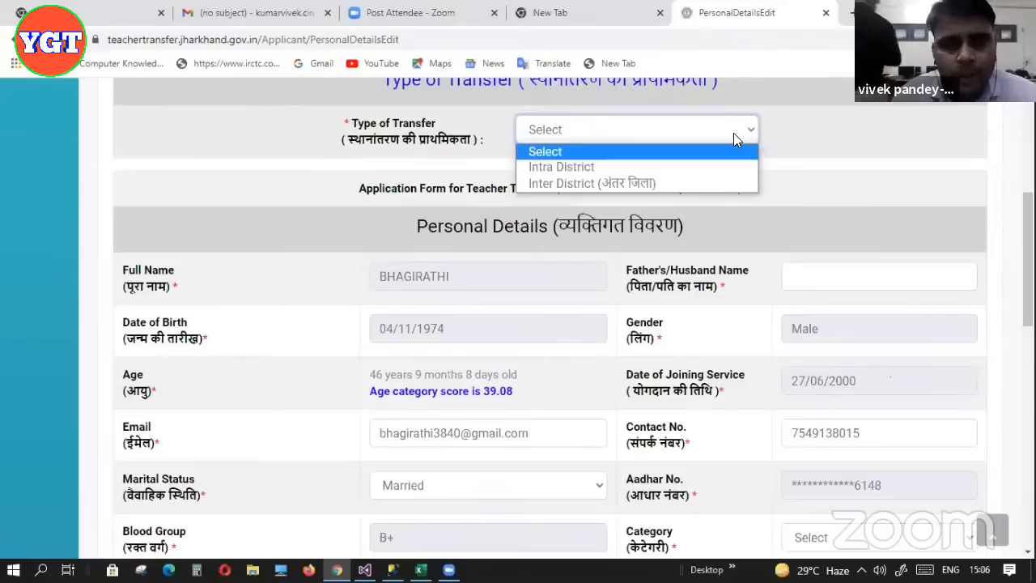
click(599, 168)
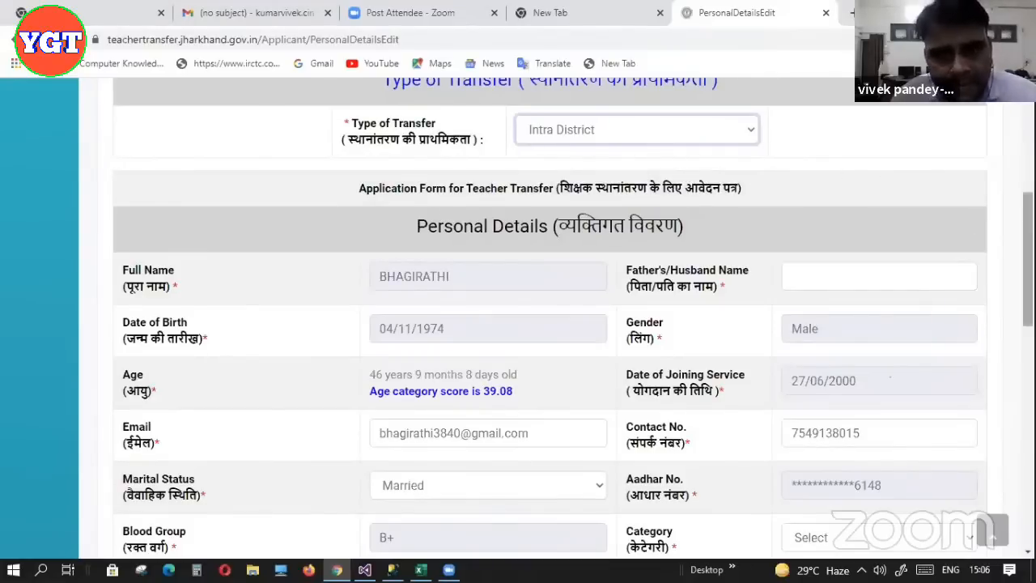
scroll(551, 324, down, 2)
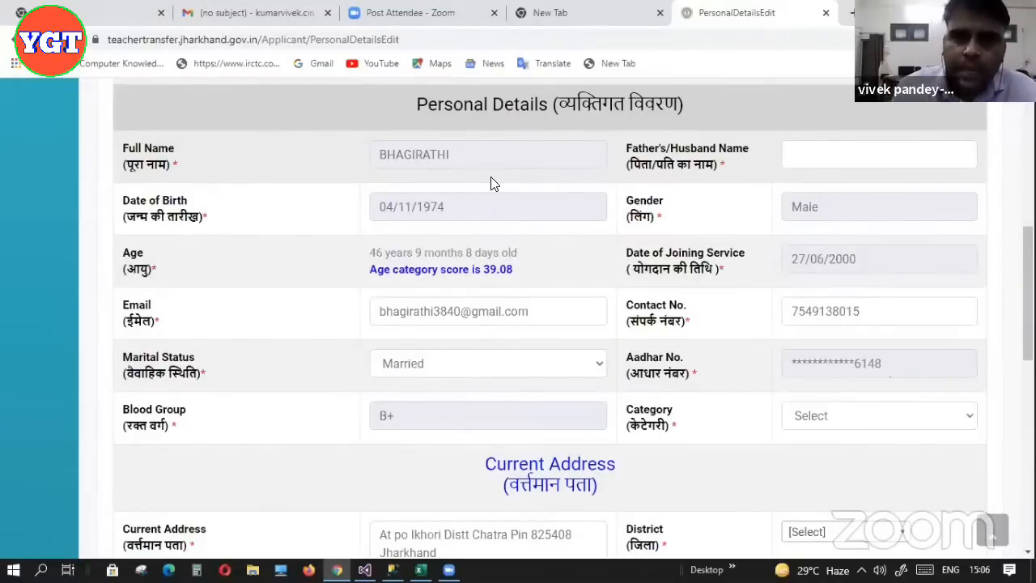
Fill the Father's/Husband Name field from the saved suggestion
click(823, 158)
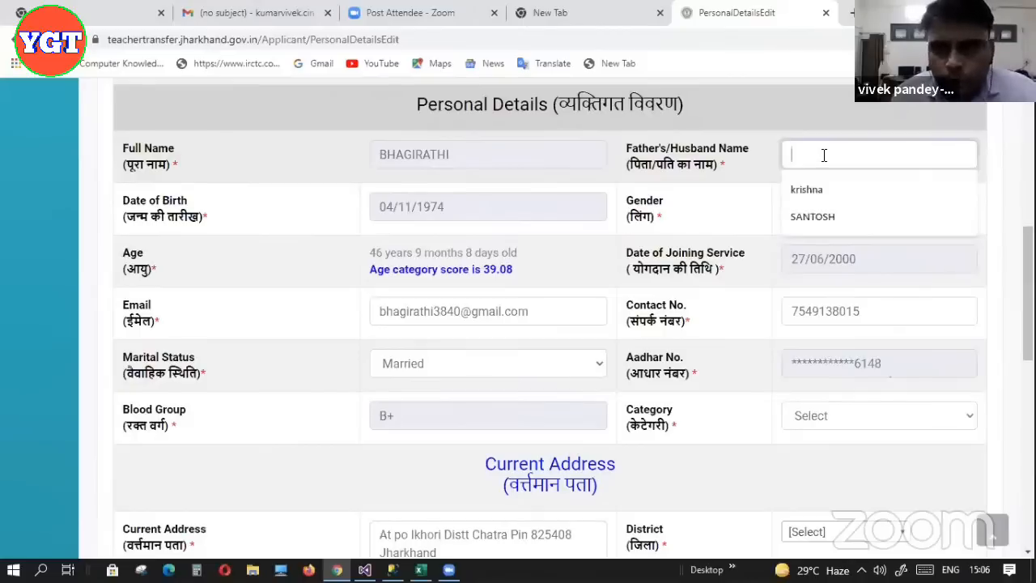
click(818, 217)
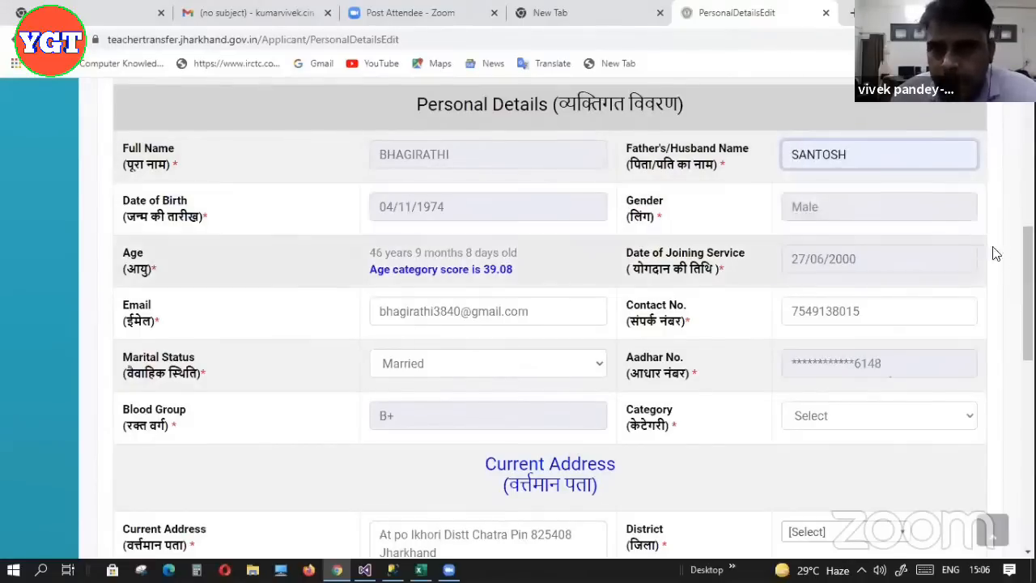
scroll(986, 248, down, 1)
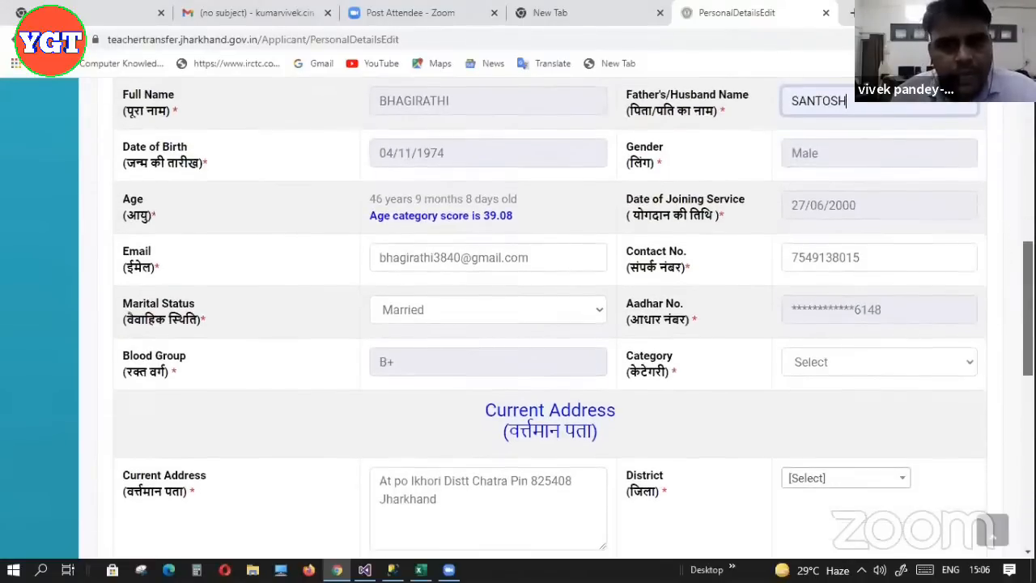
scroll(898, 296, down, 1)
Select GEN in the Category dropdown and review the form
click(895, 296)
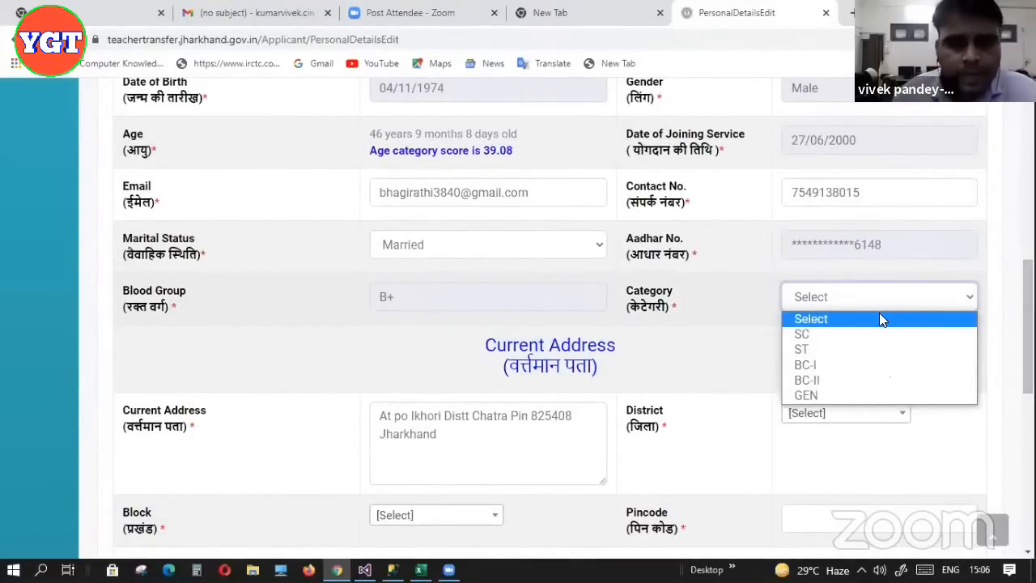
click(855, 396)
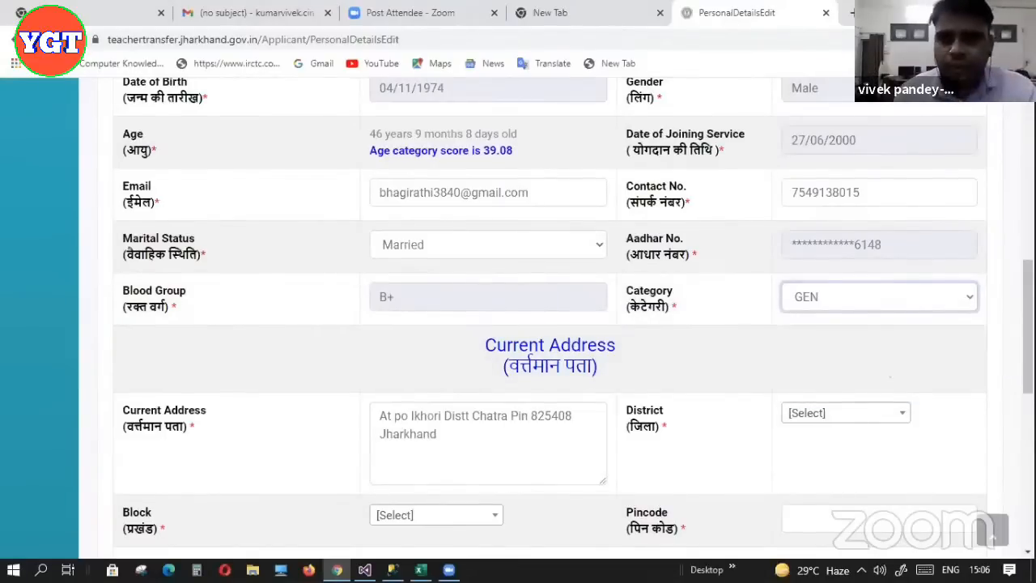
scroll(1026, 324, up, 1)
scroll(1027, 324, up, 1)
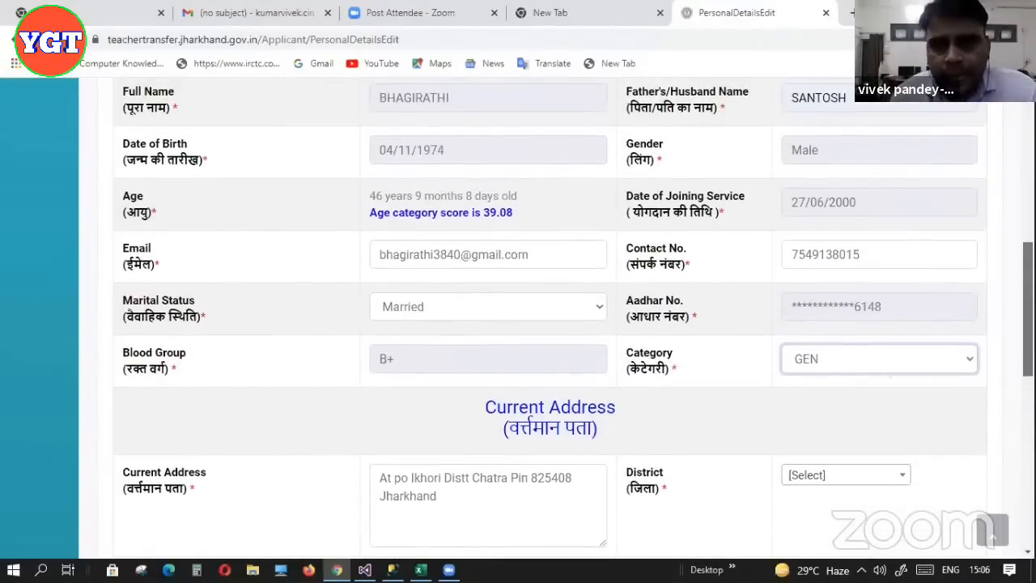
scroll(1027, 323, down, 3)
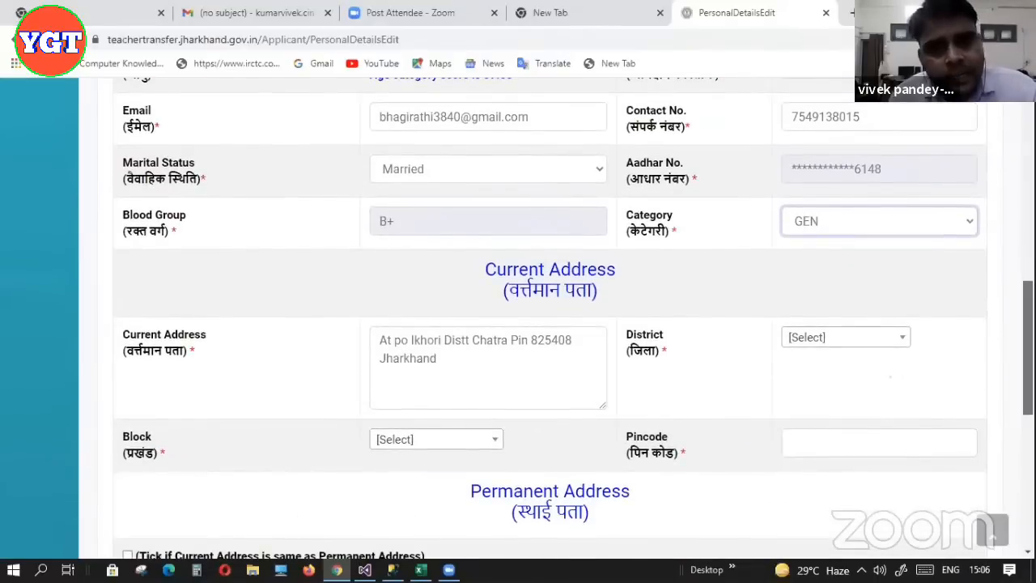
scroll(1027, 324, down, 1)
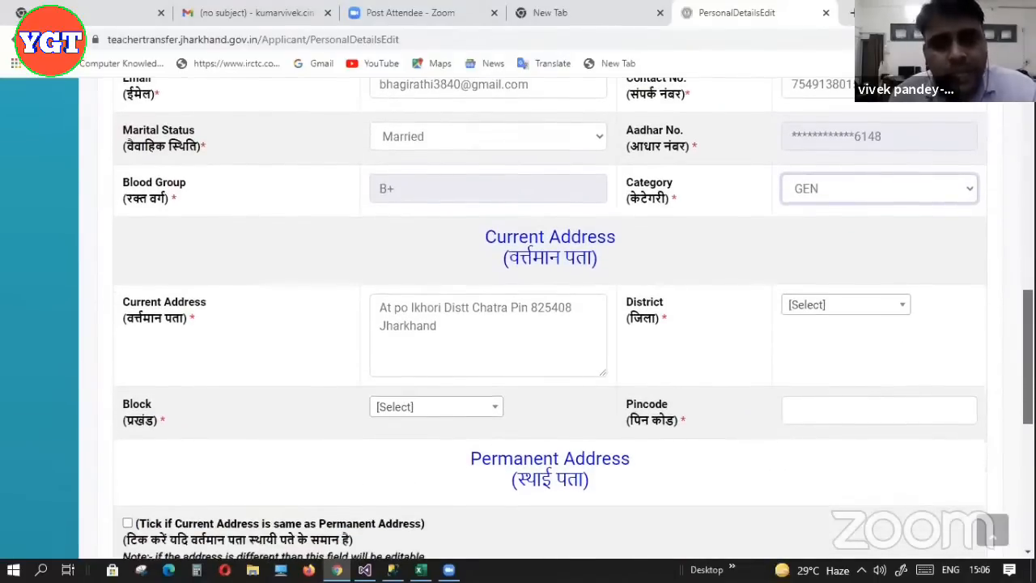
scroll(551, 324, down, 3)
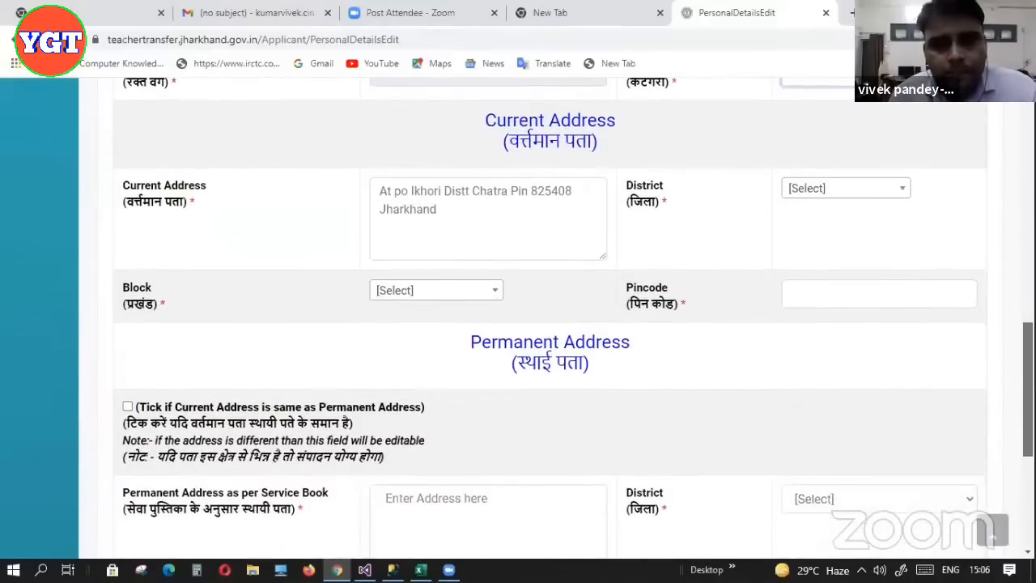
scroll(550, 324, up, 8)
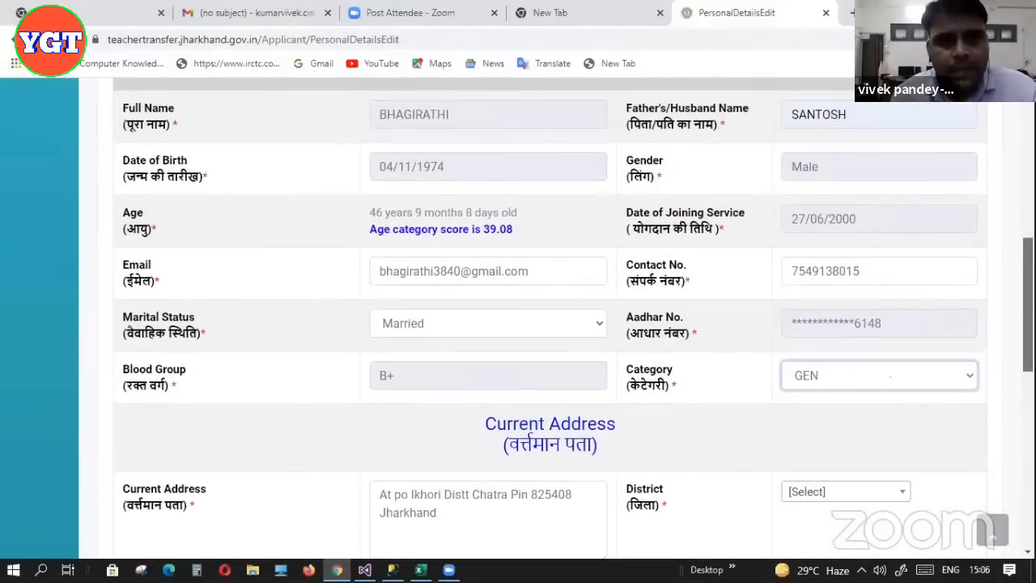
scroll(659, 285, down, 6)
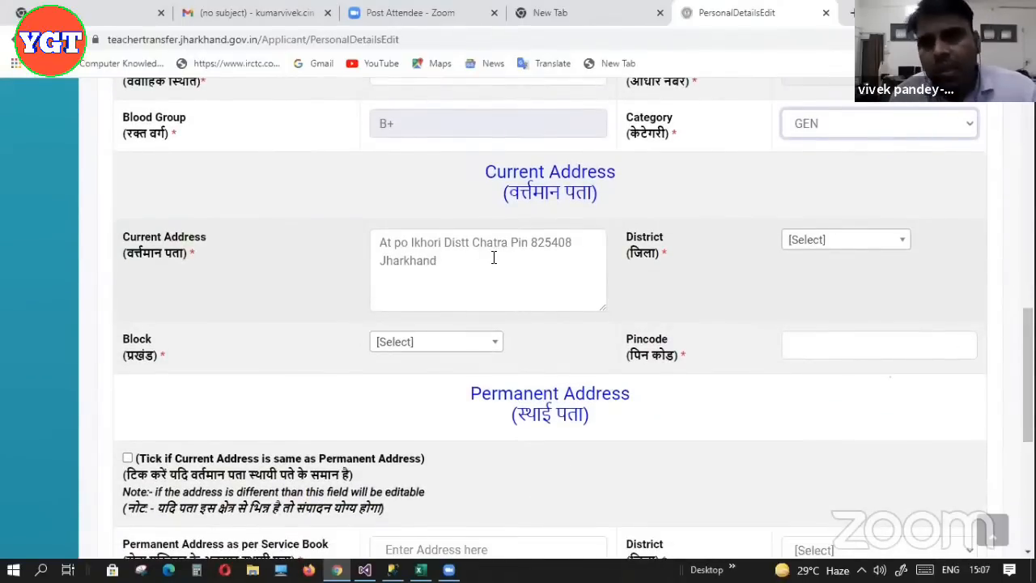
Set current address District and Block to CHATRA and Pincode to 825412
click(805, 242)
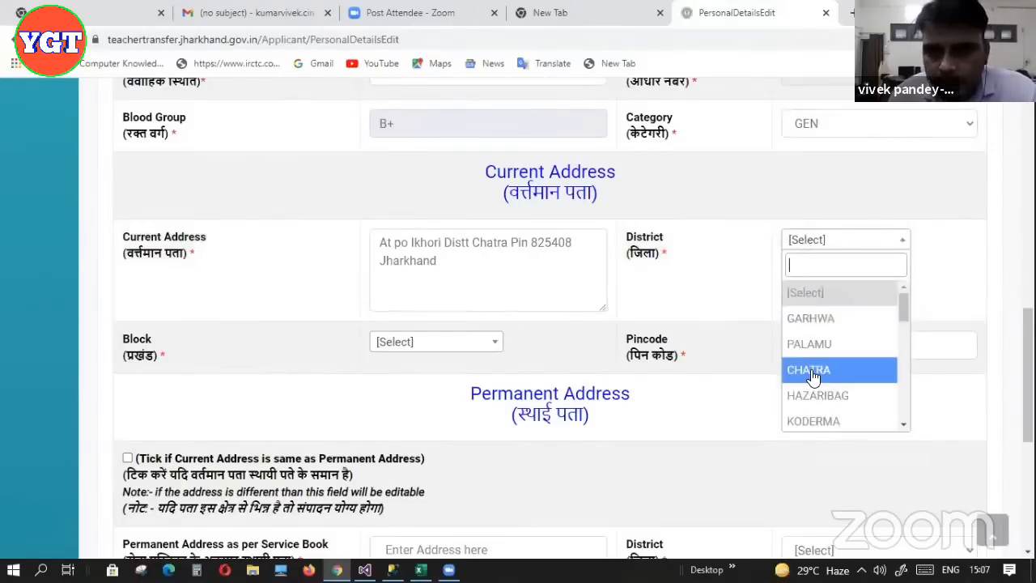
click(810, 370)
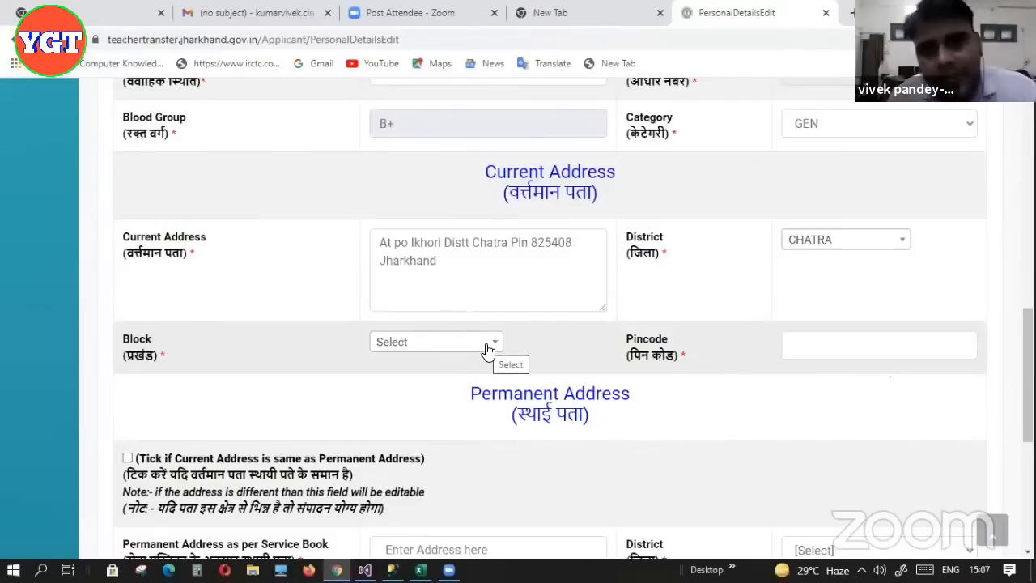
click(488, 350)
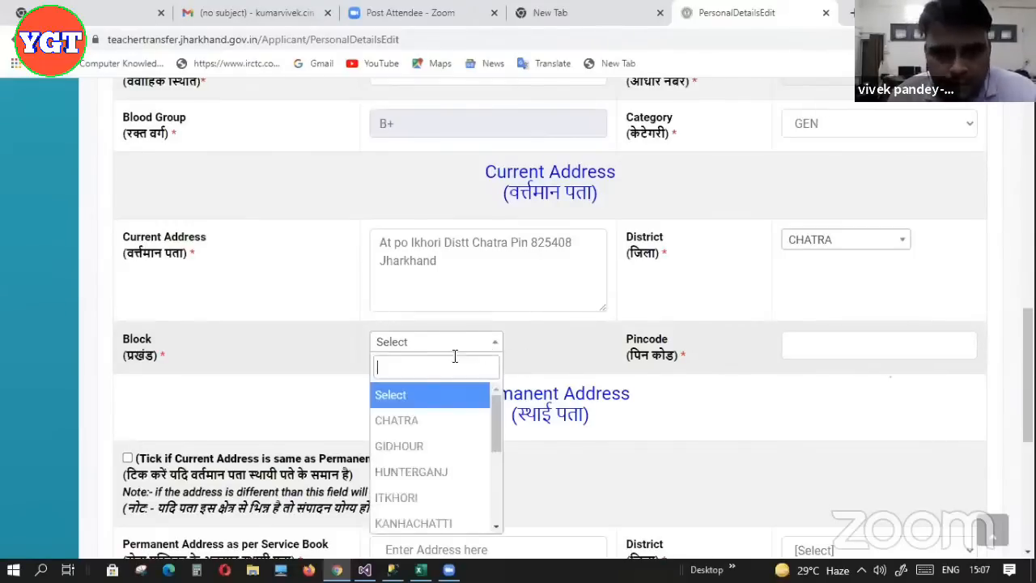
click(421, 420)
click(816, 356)
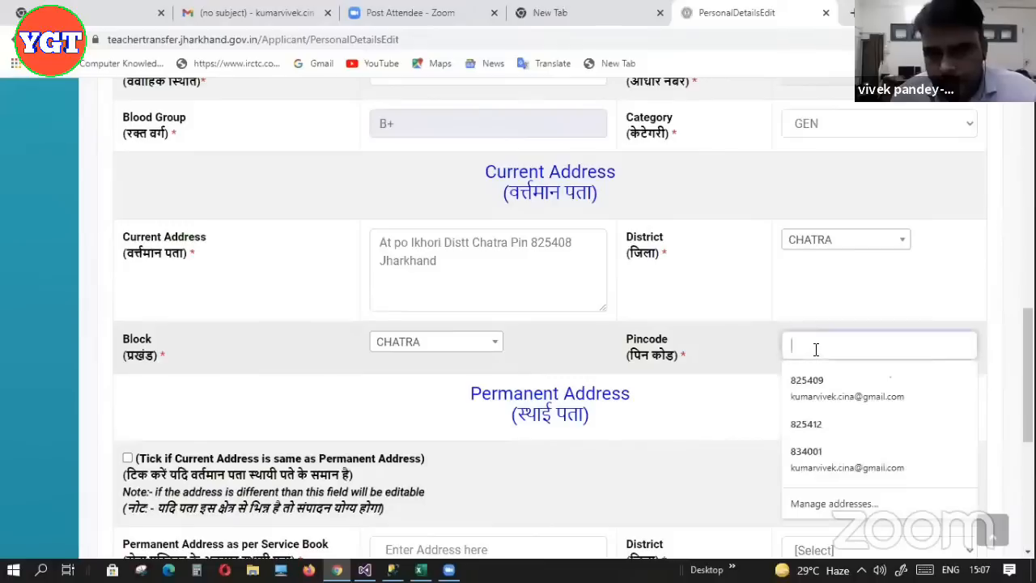
click(813, 419)
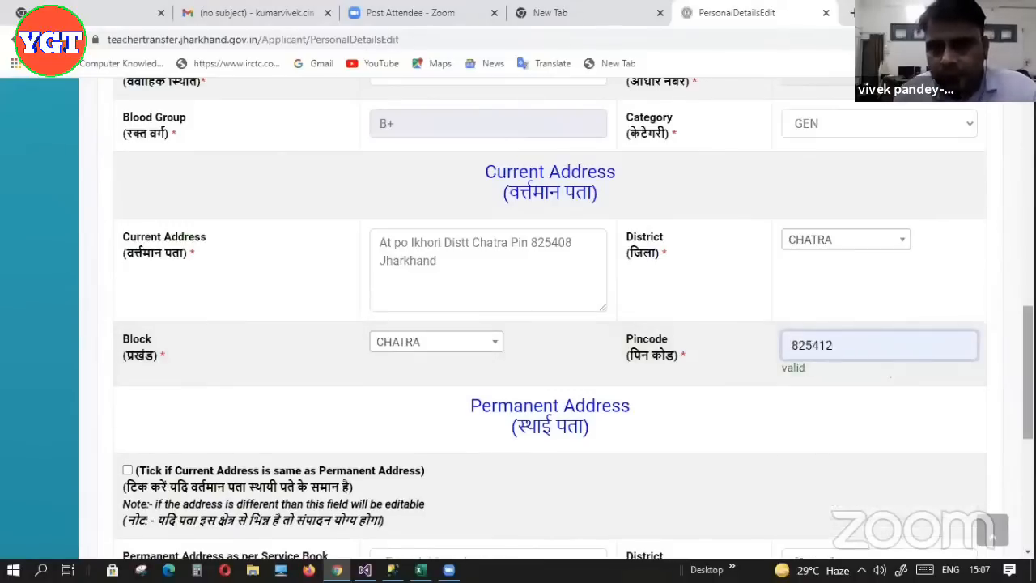
scroll(958, 383, down, 3)
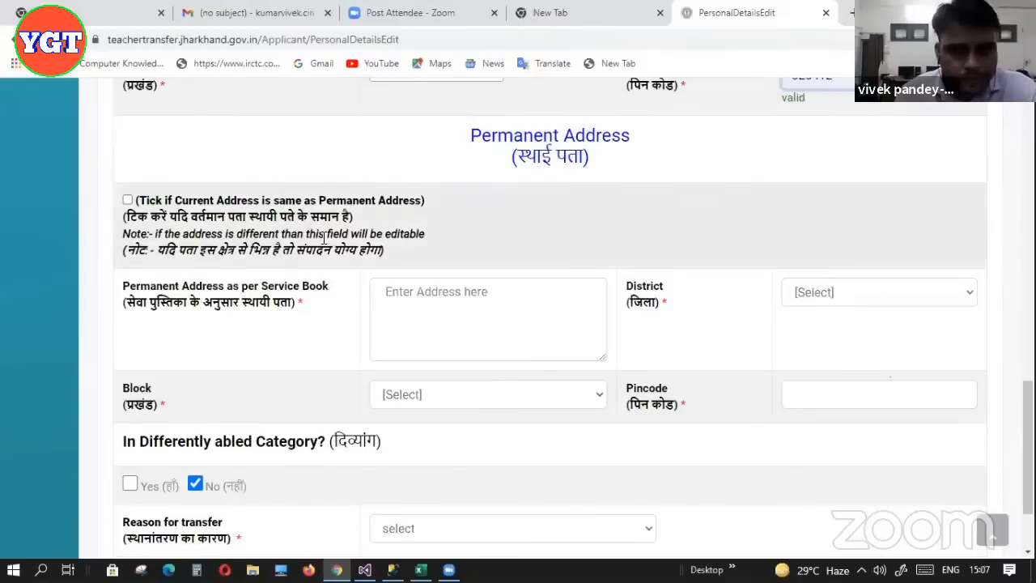
drag(304, 250, 323, 164)
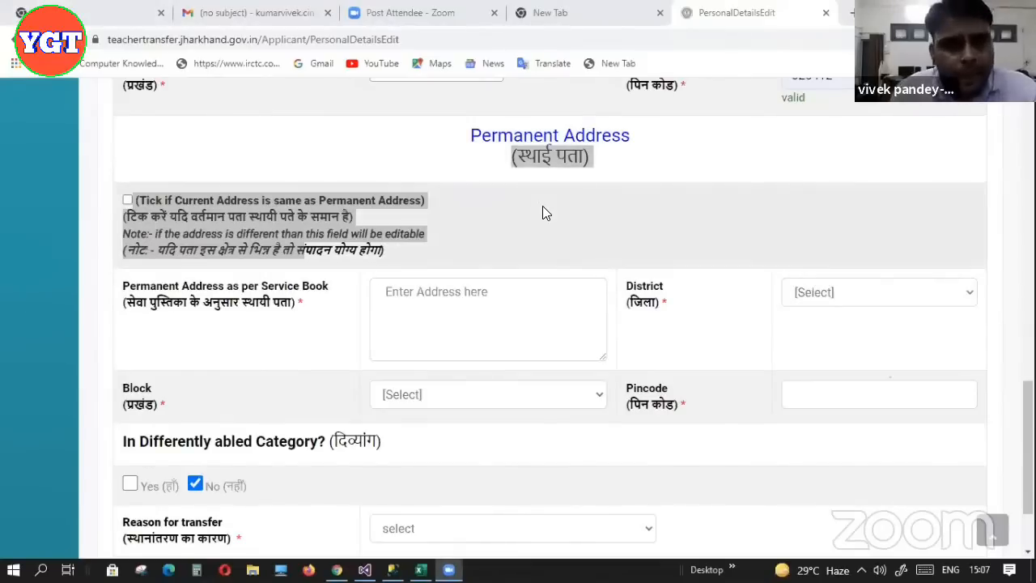
drag(1028, 427, 1028, 364)
scroll(891, 377, down, 2)
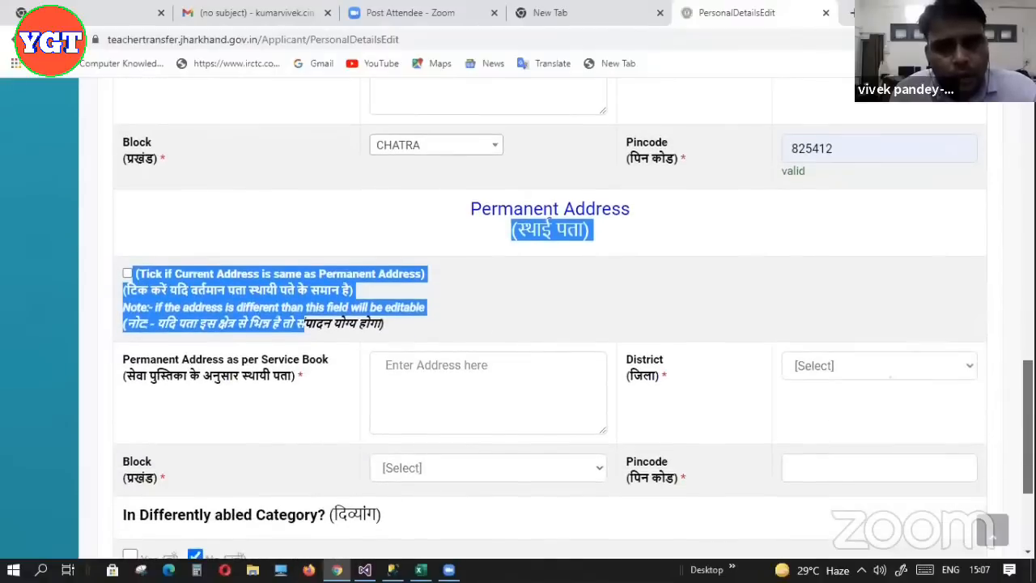
scroll(548, 221, down, 1)
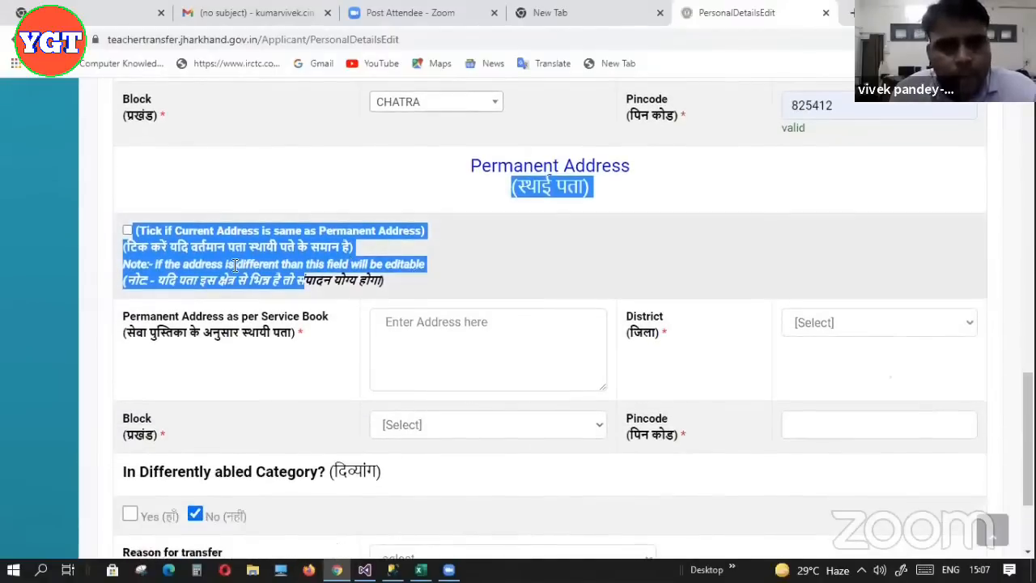
click(128, 229)
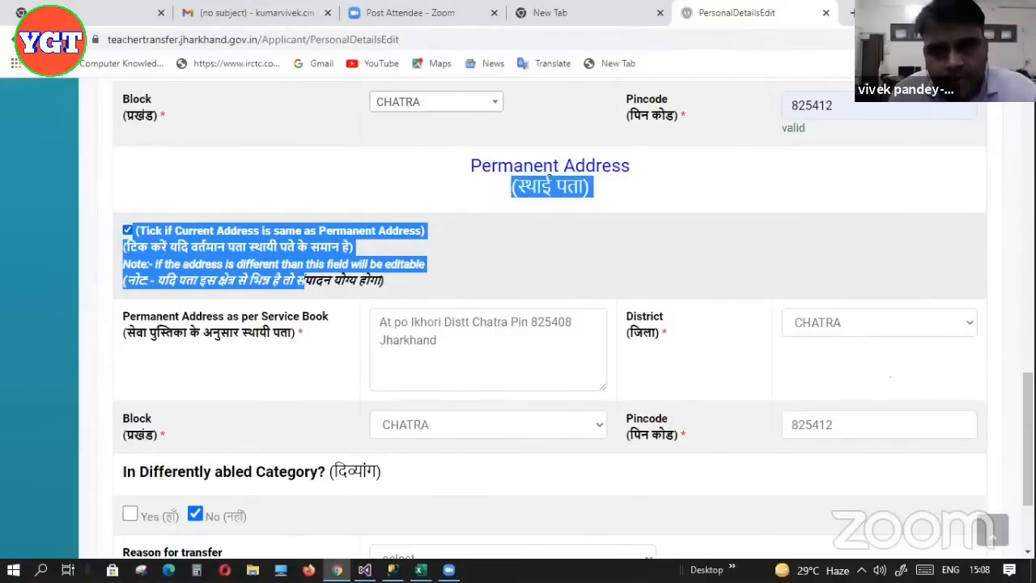
scroll(890, 376, down, 1)
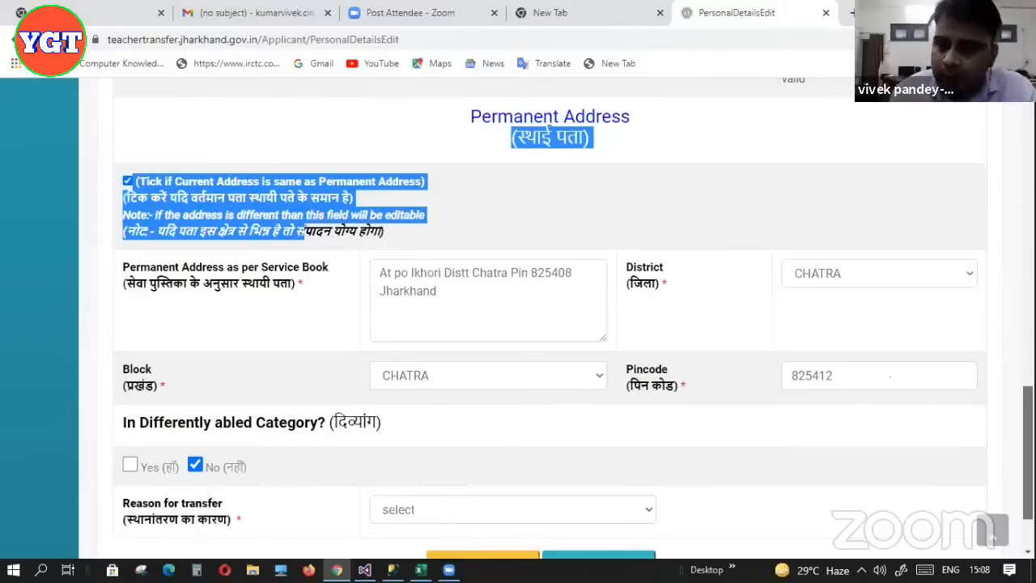
scroll(891, 376, up, 3)
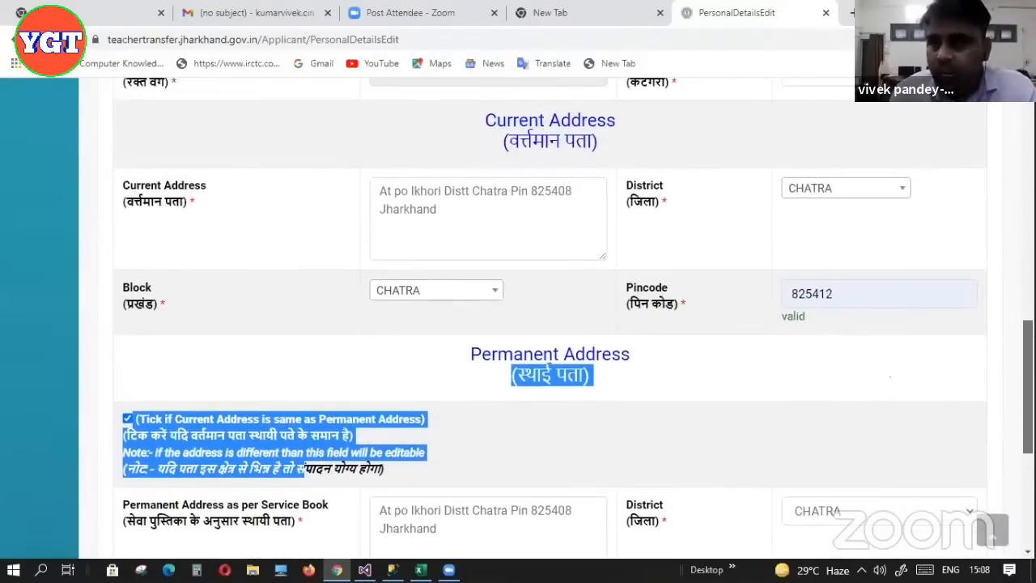
scroll(890, 376, down, 2)
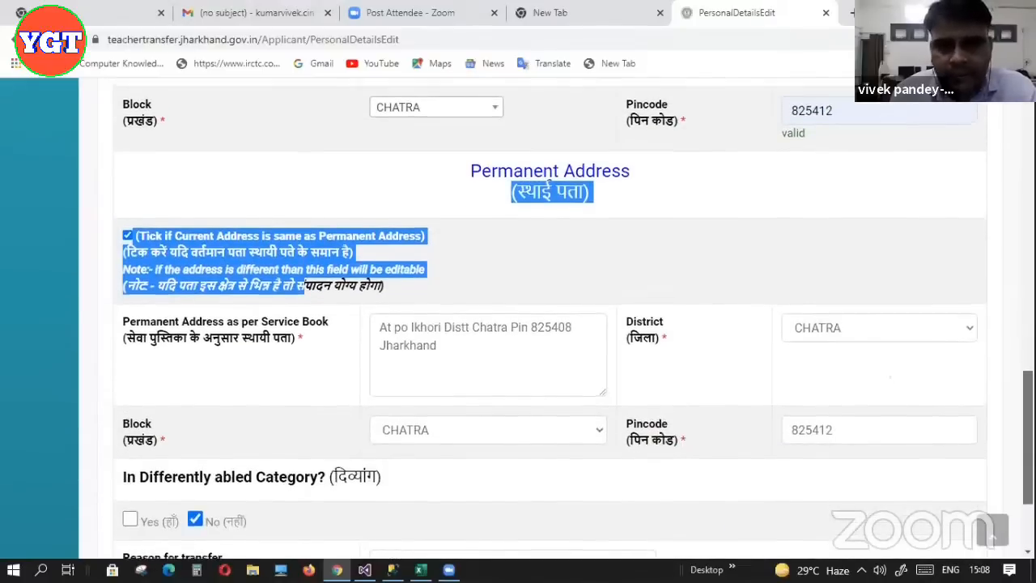
scroll(891, 376, up, 8)
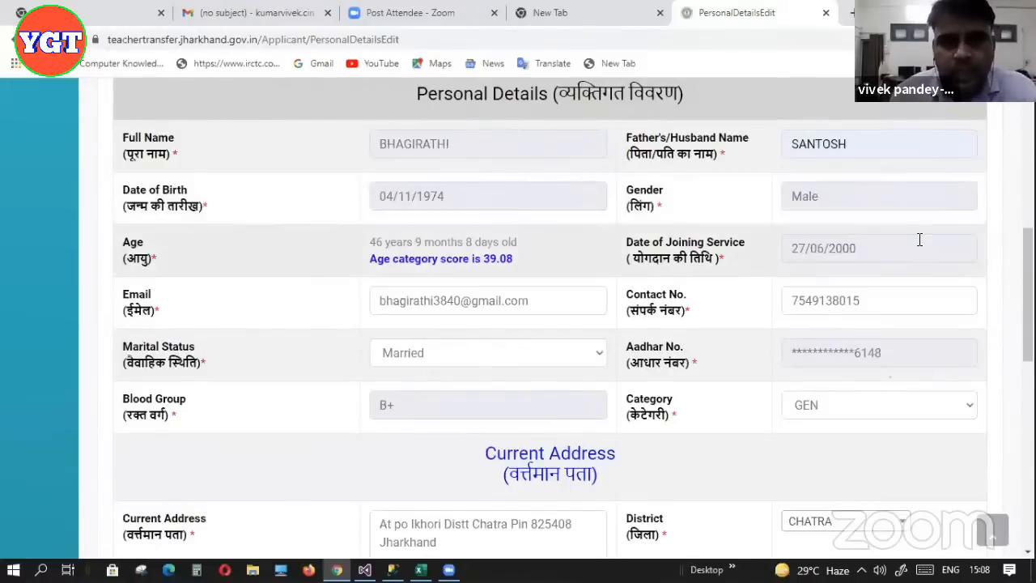
drag(1028, 271, 1028, 456)
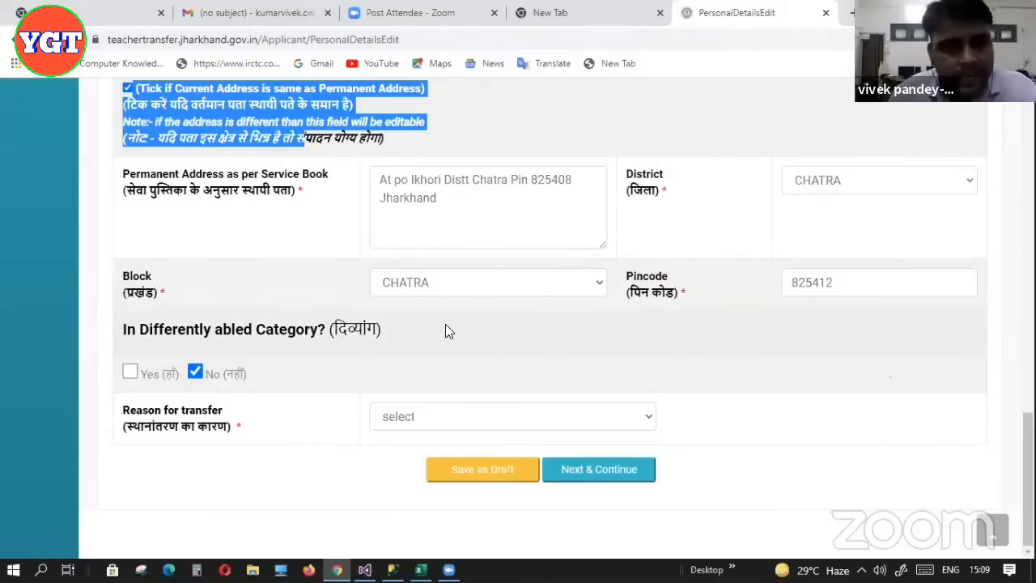
Mark differently abled, fill the certificate registration number, and set certificate date 14/07/2021
click(125, 371)
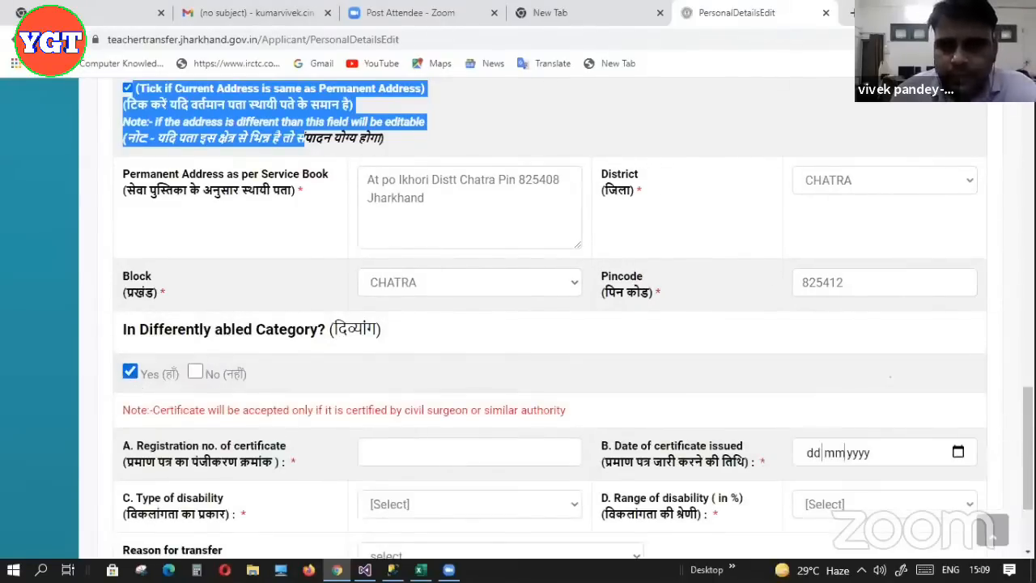
scroll(543, 350, down, 3)
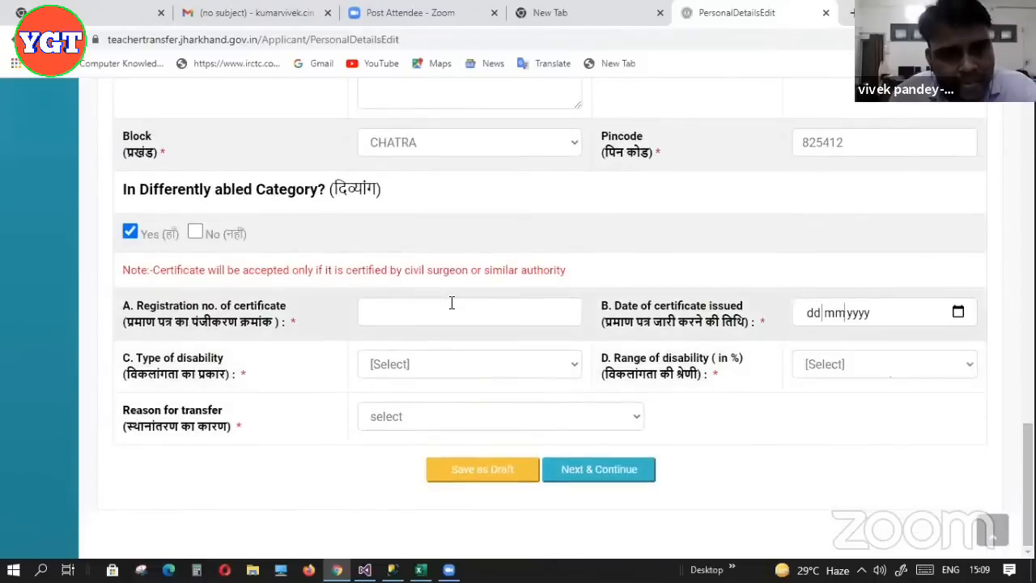
click(452, 302)
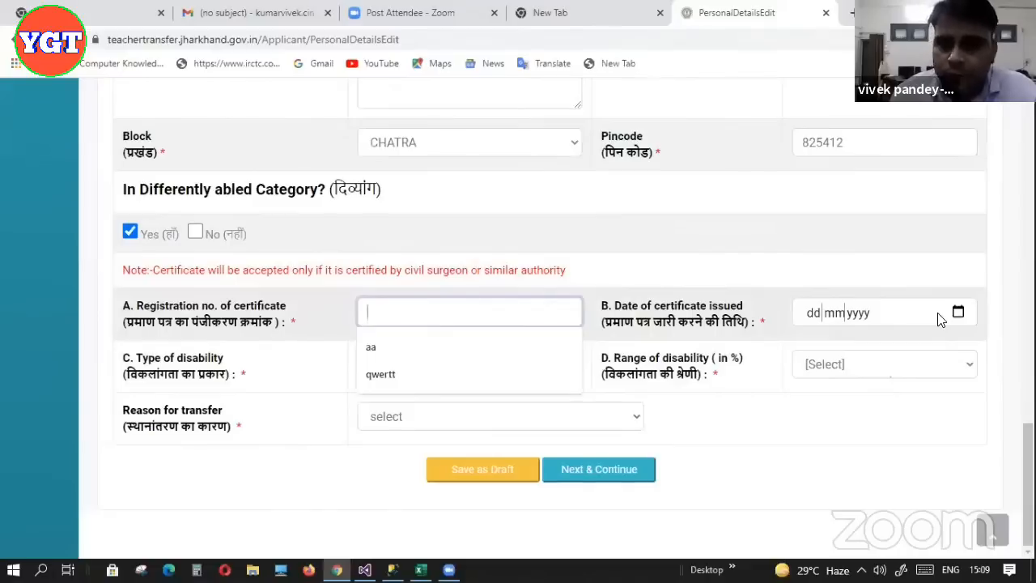
click(522, 375)
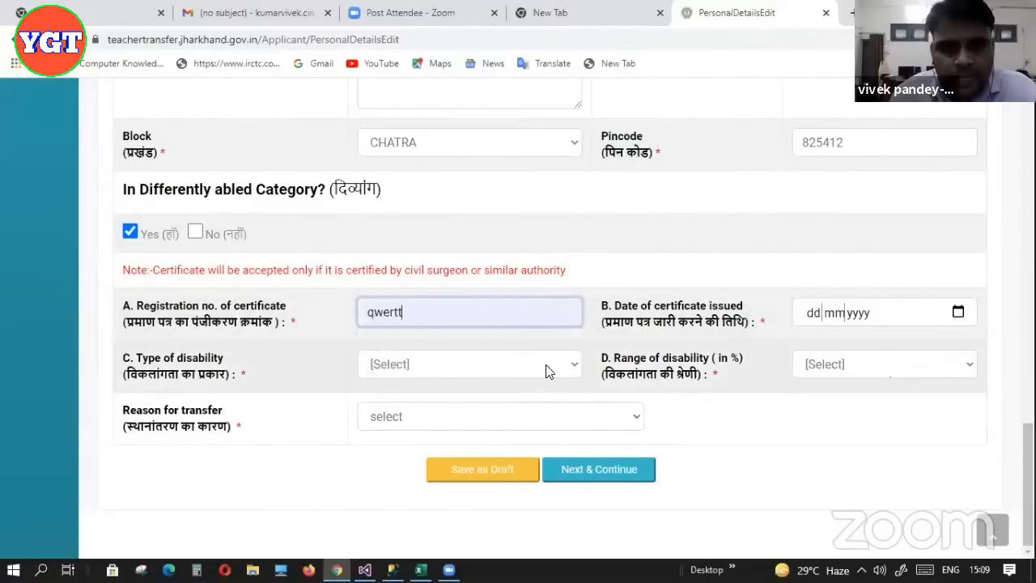
click(547, 366)
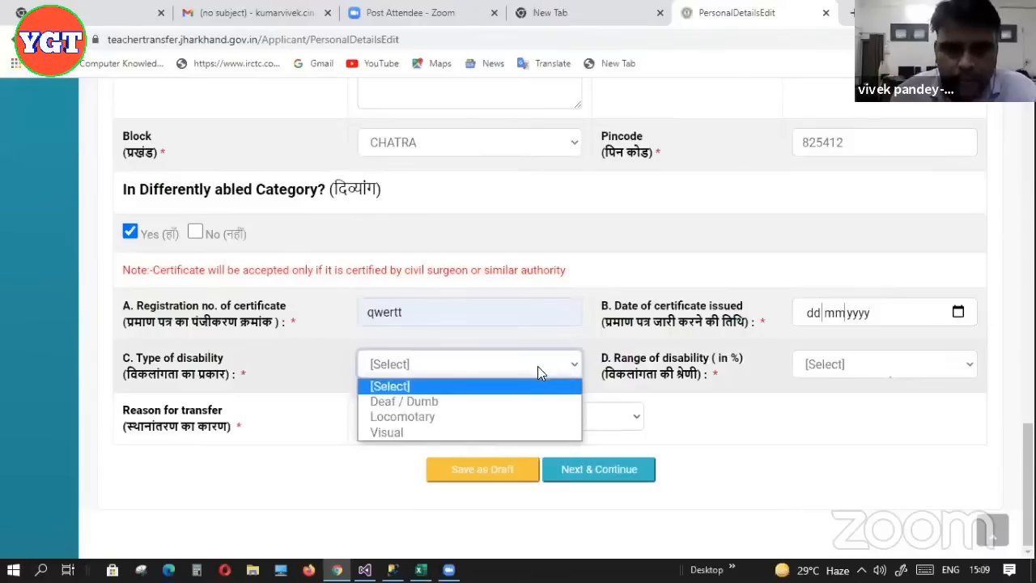
click(879, 364)
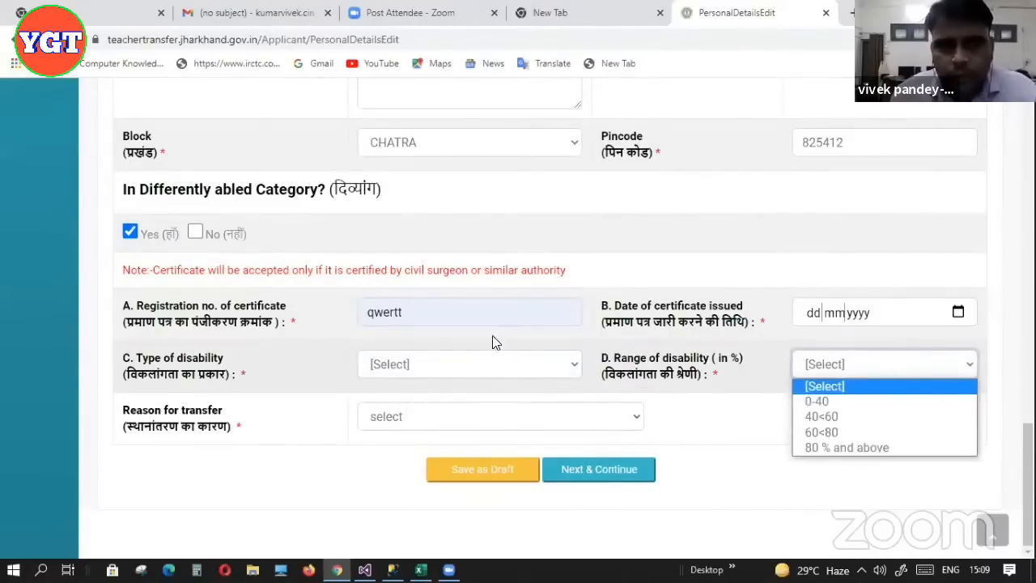
click(958, 314)
click(958, 314)
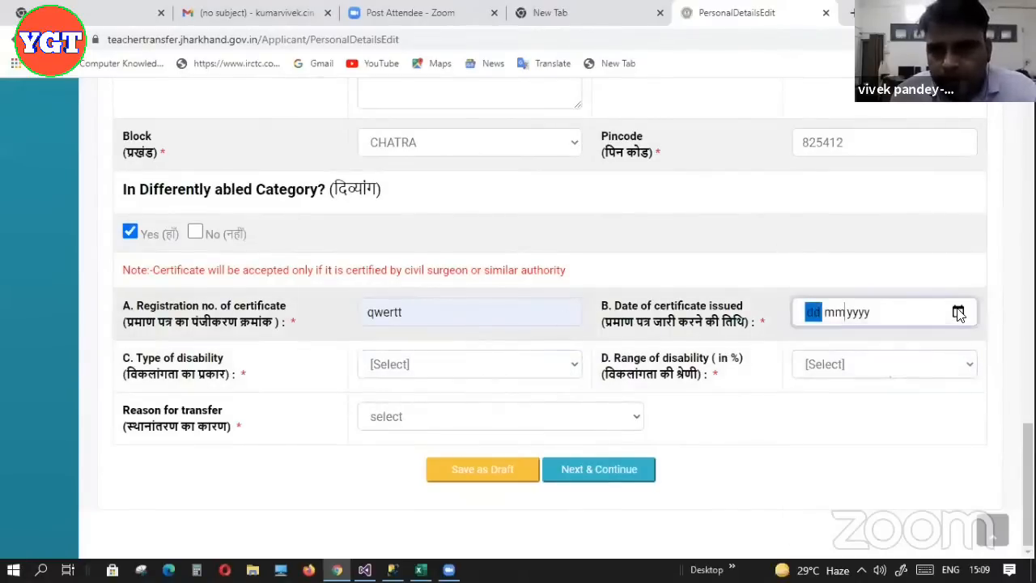
click(853, 435)
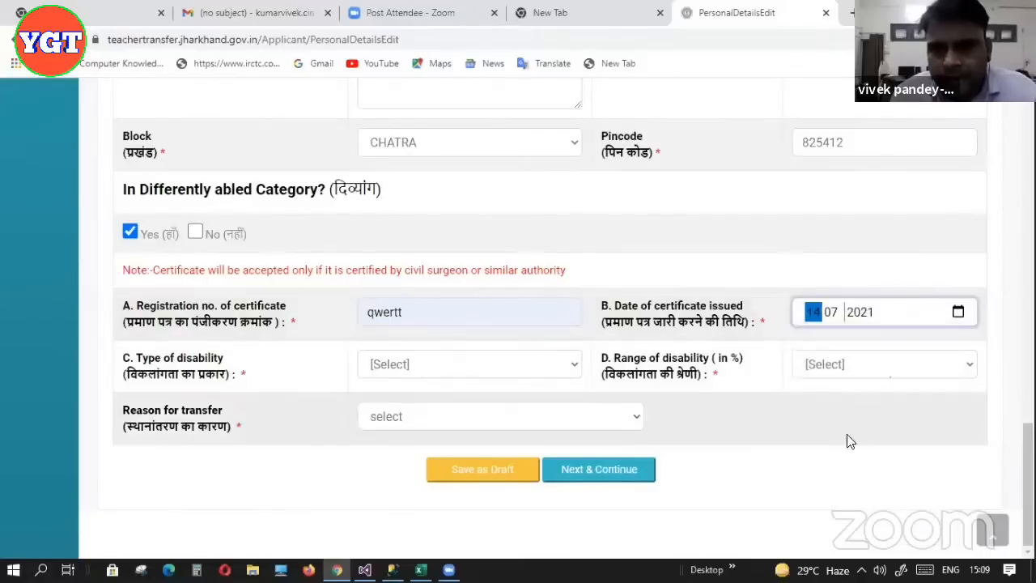
Choose Deaf / Dumb with range 40<60, then switch the answer to No
click(572, 366)
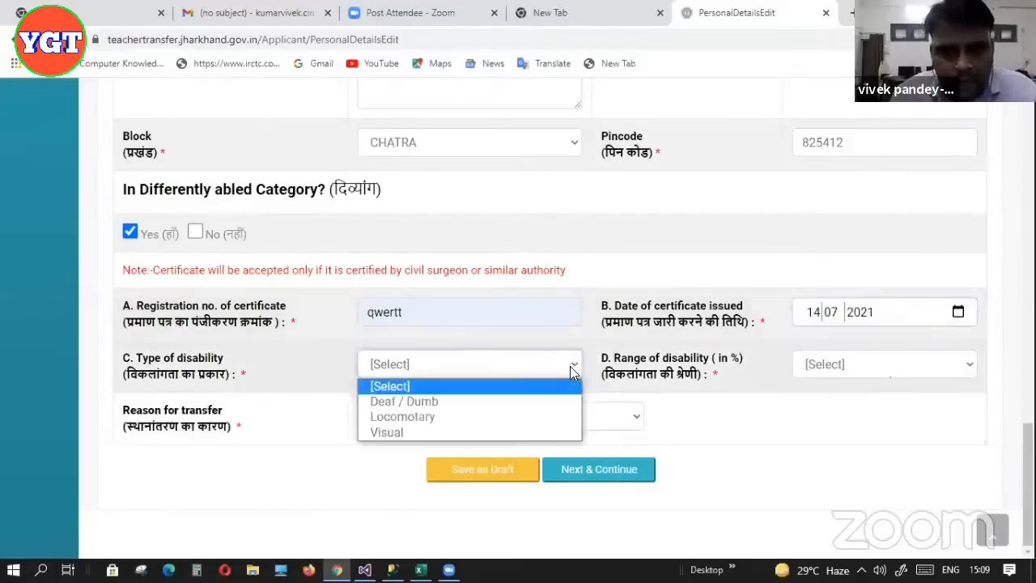
click(452, 401)
click(913, 371)
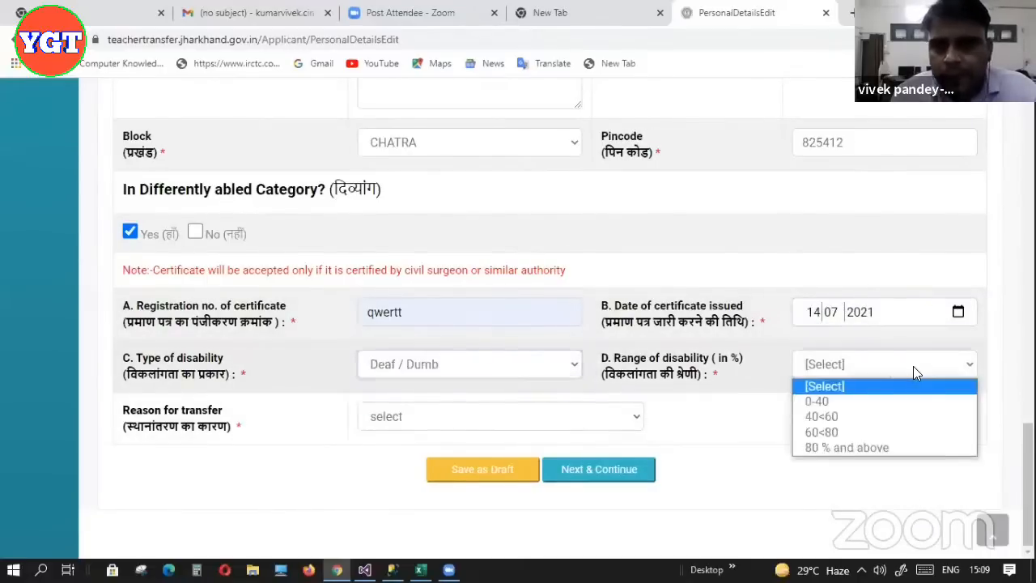
click(873, 416)
scroll(972, 451, down, 1)
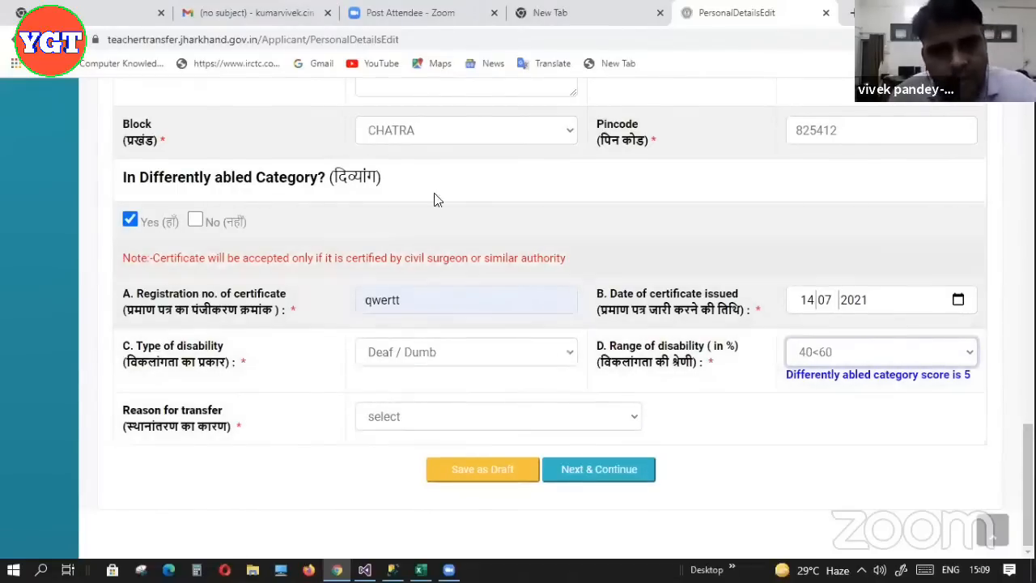
click(197, 221)
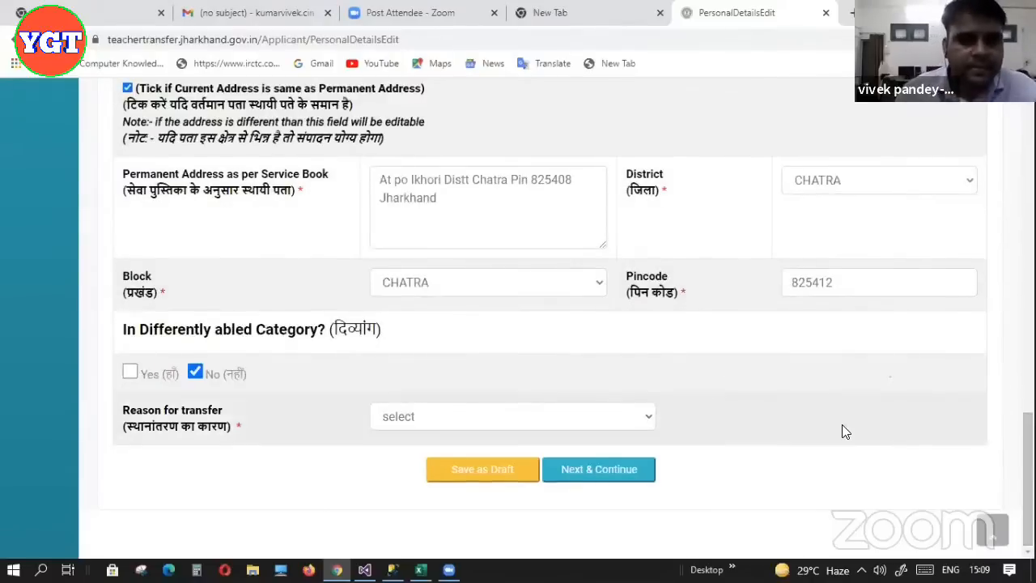
Set the Reason for transfer to Regular, after briefly trying Incurable Disease
click(646, 419)
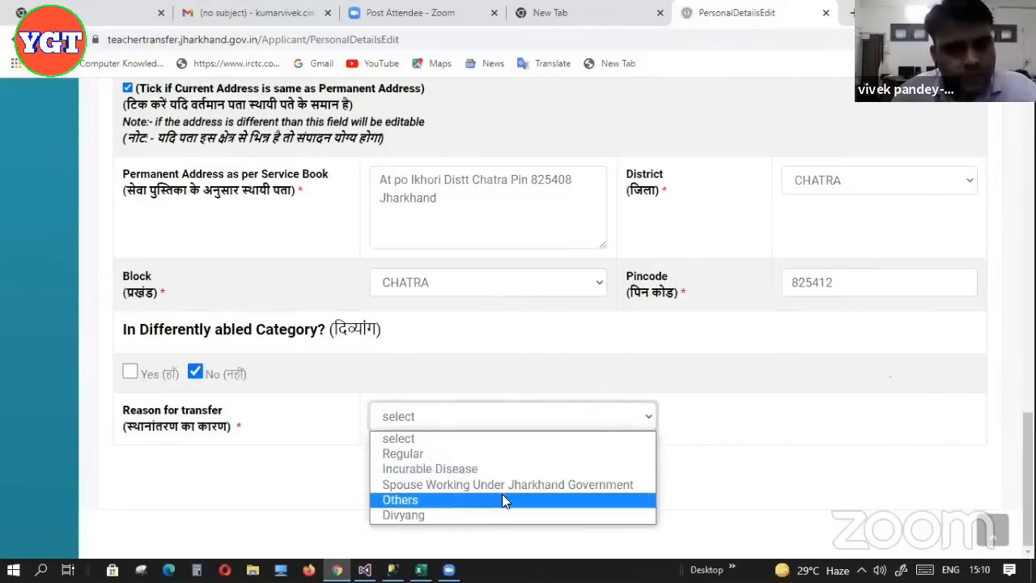
click(459, 453)
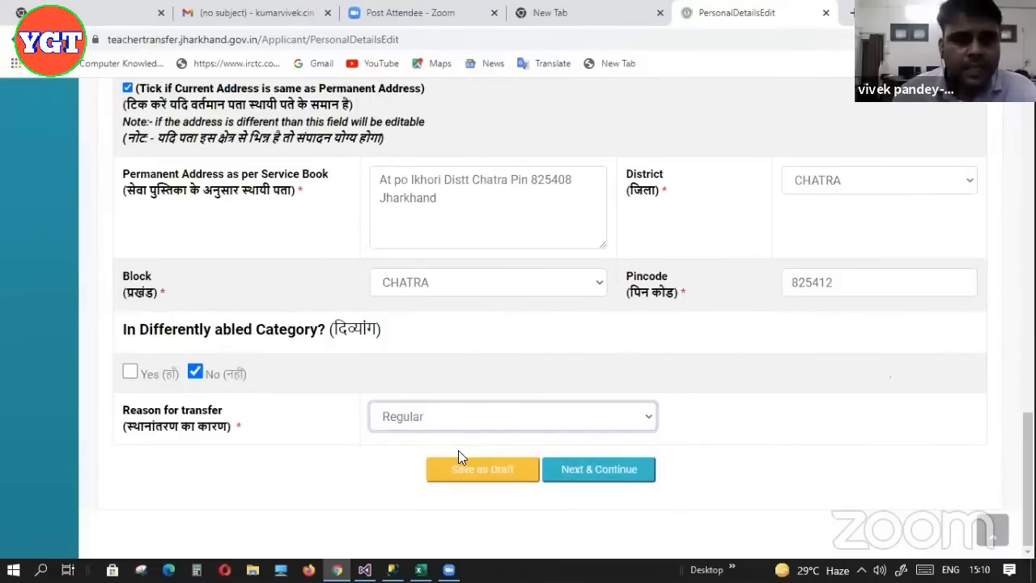
click(497, 421)
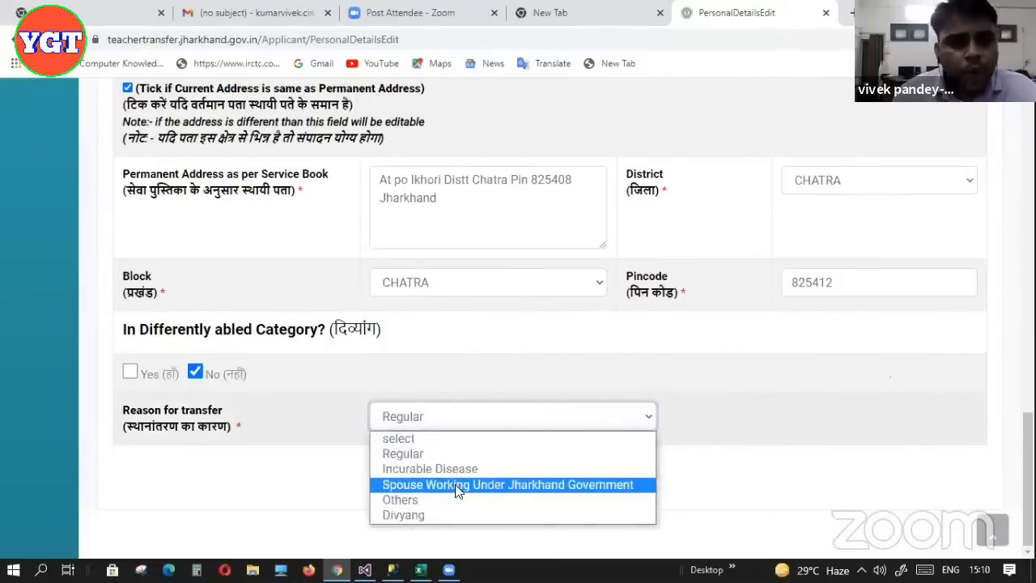
click(453, 471)
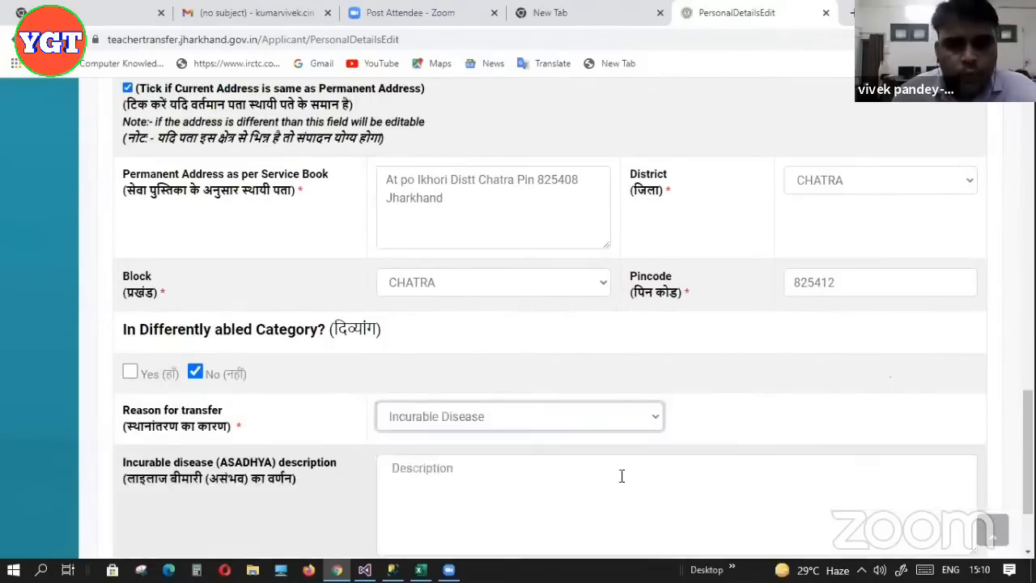
scroll(442, 409, down, 2)
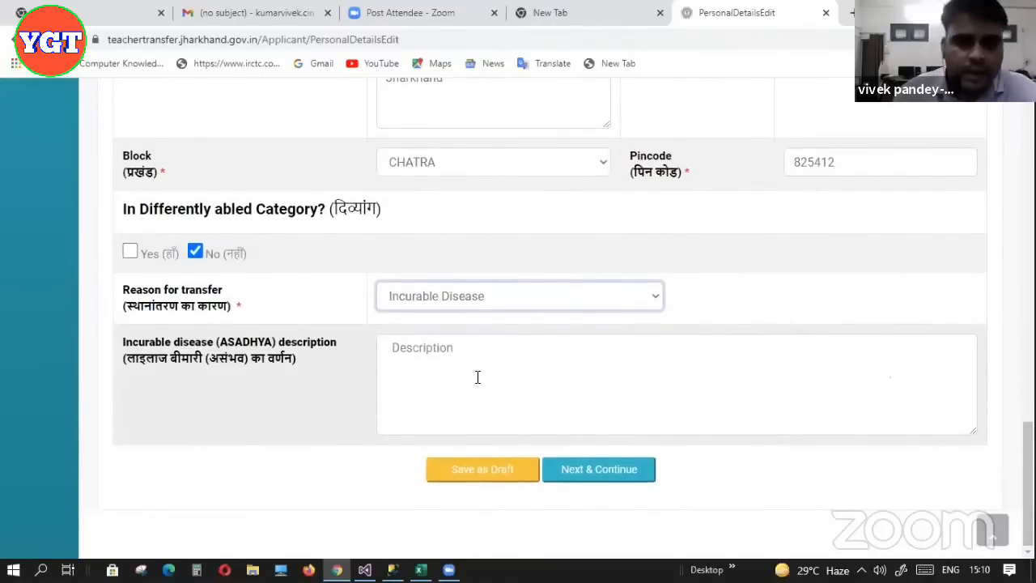
click(652, 302)
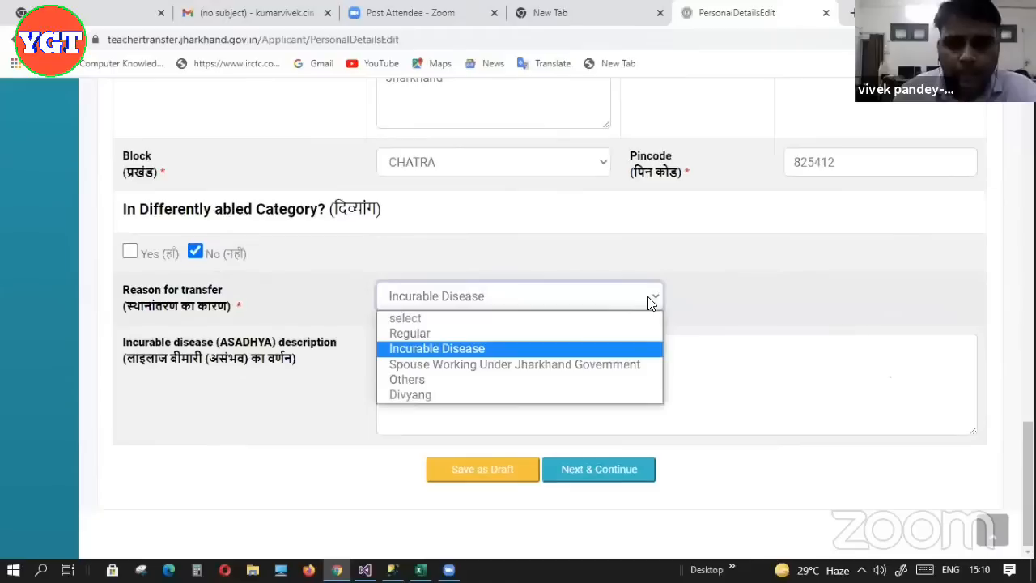
click(516, 334)
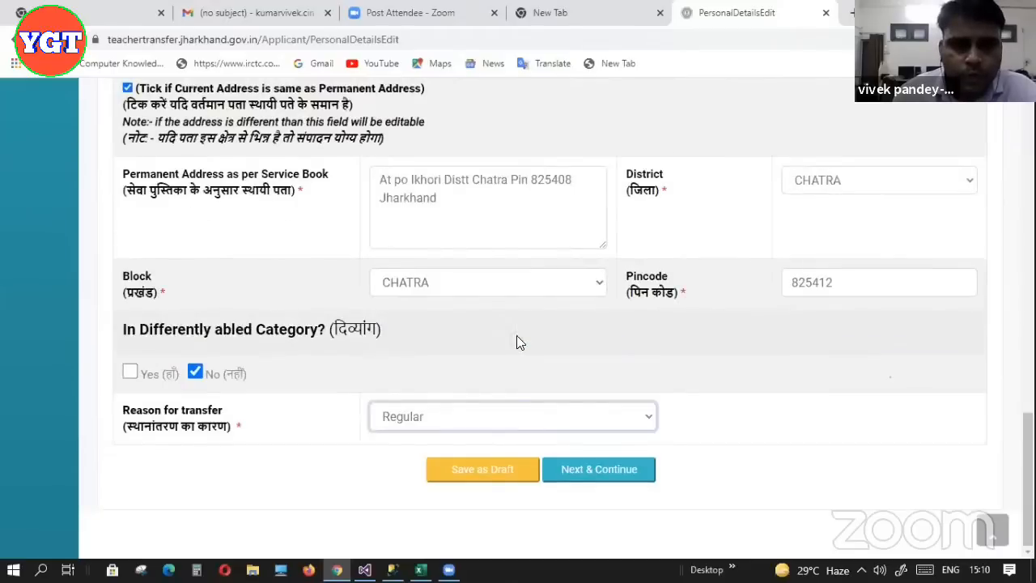
Save the Personal Details as a draft and close the success message
click(517, 473)
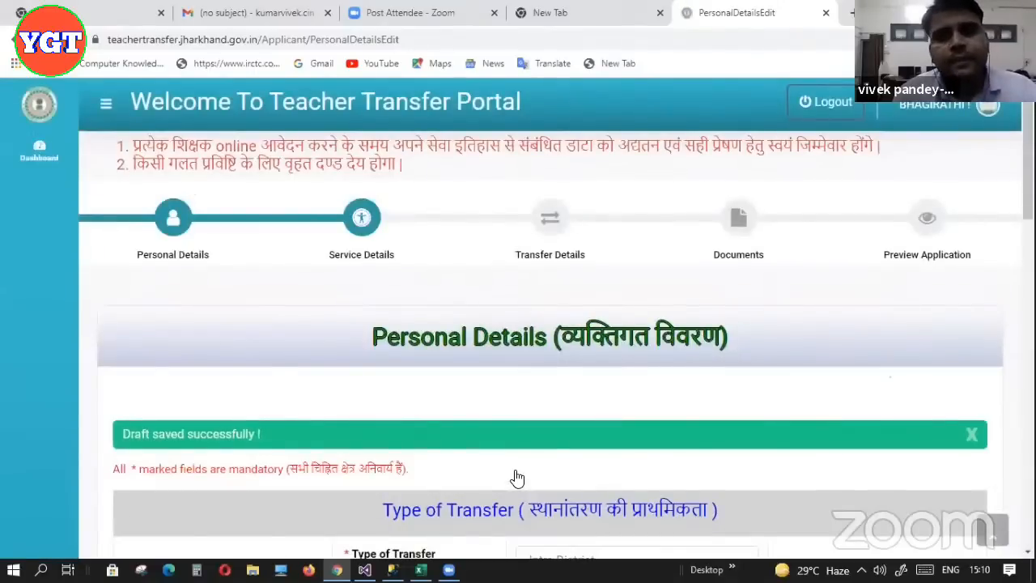
click(970, 436)
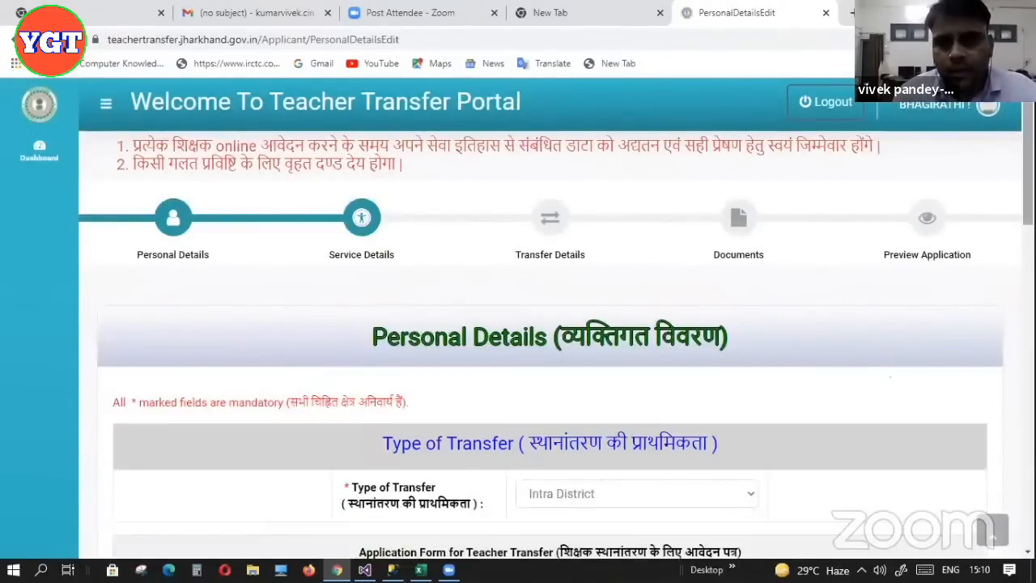
scroll(613, 493, down, 15)
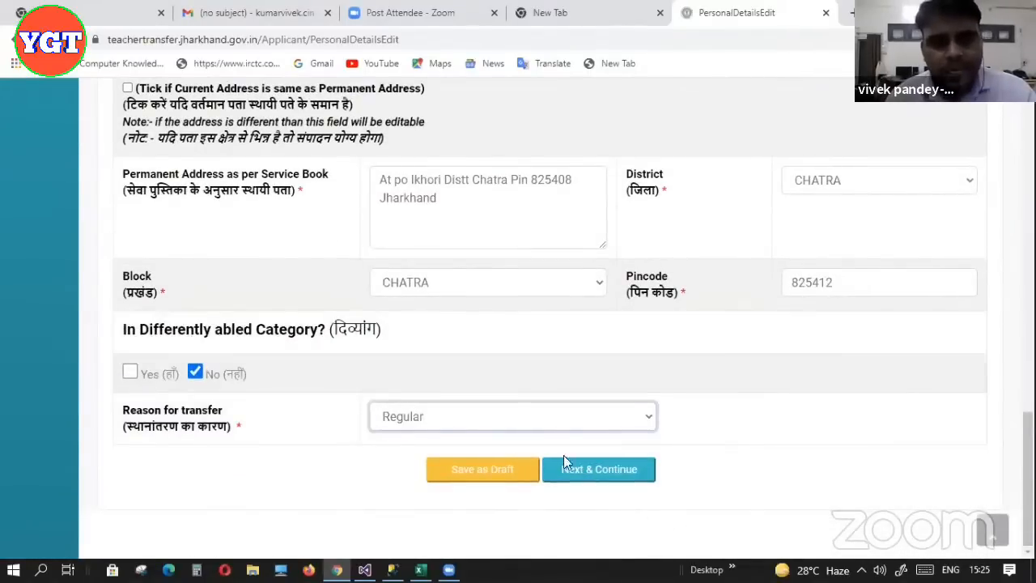
Continue to Service Details and scroll down to the pre-filled Current School Details
click(590, 475)
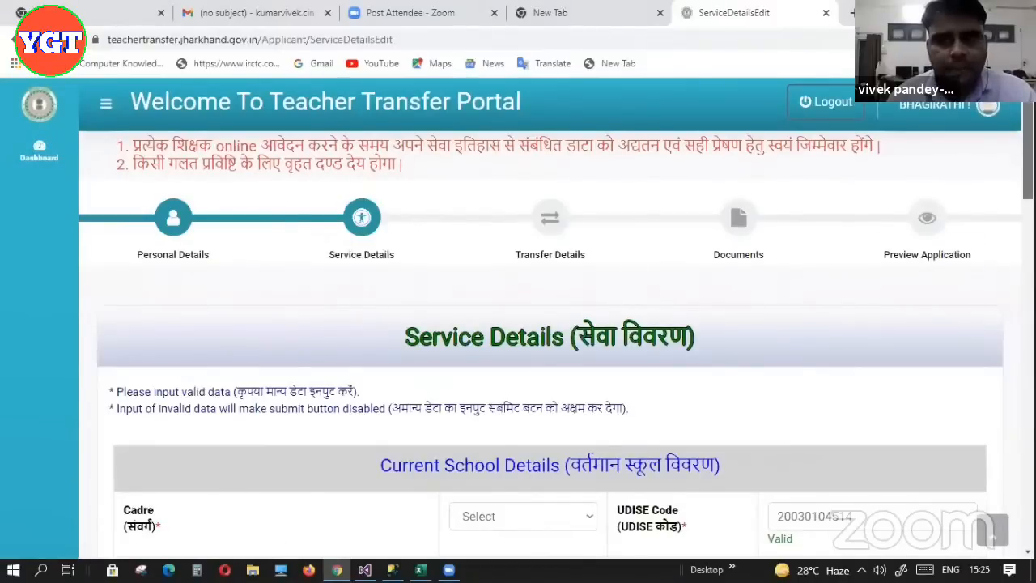
scroll(488, 174, down, 1)
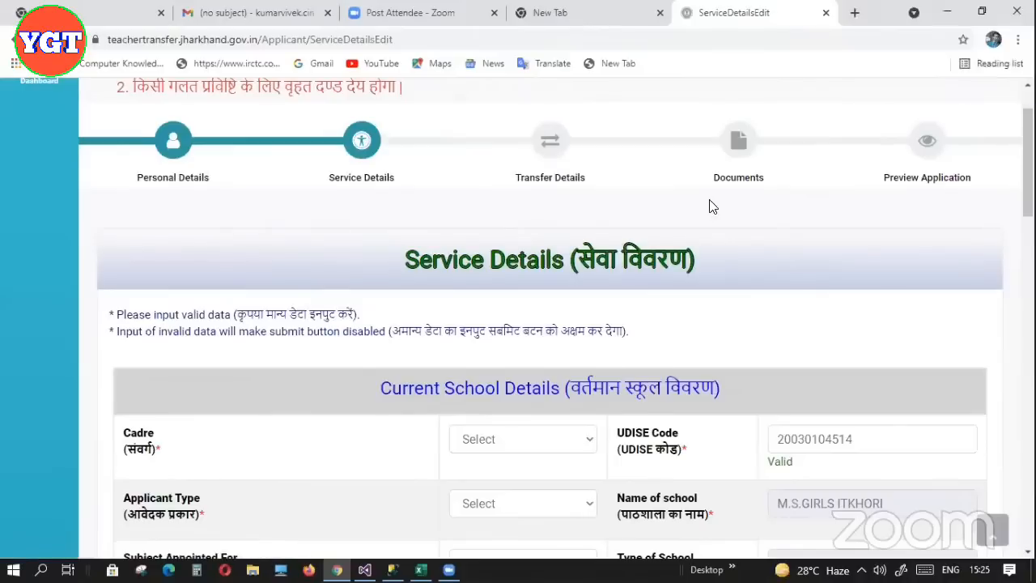
scroll(706, 208, down, 1)
scroll(550, 323, down, 2)
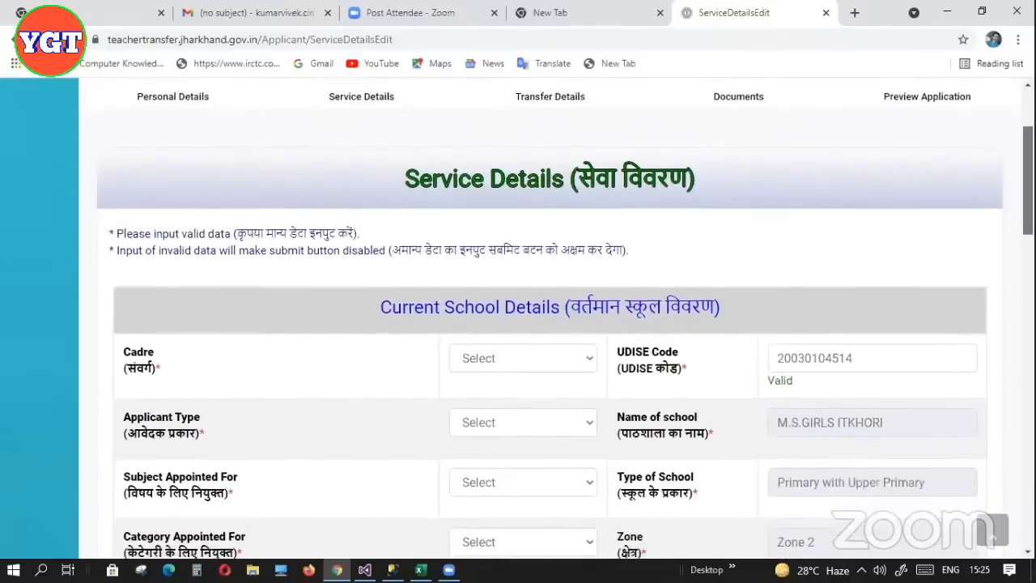
scroll(551, 324, down, 1)
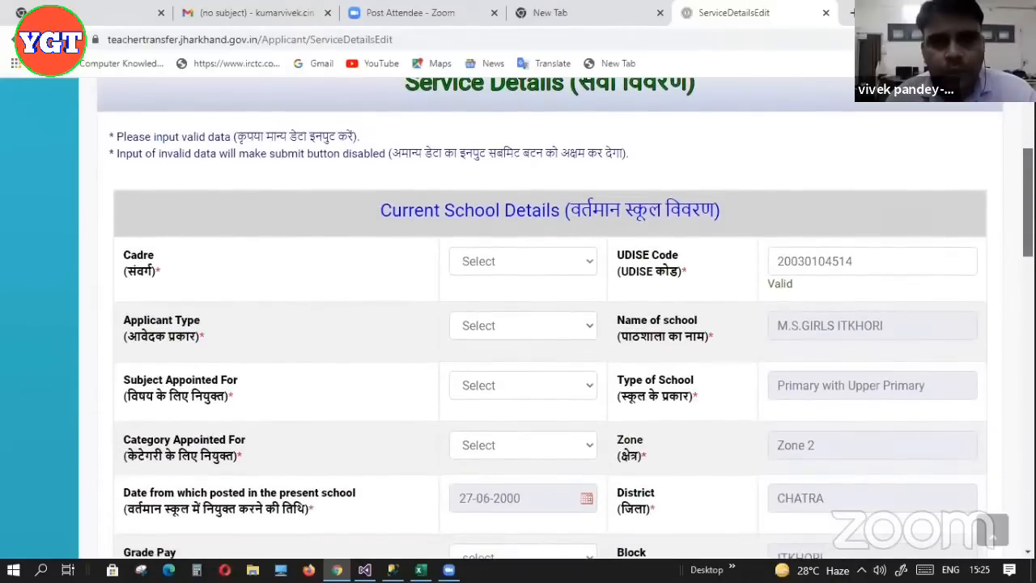
scroll(551, 324, down, 1)
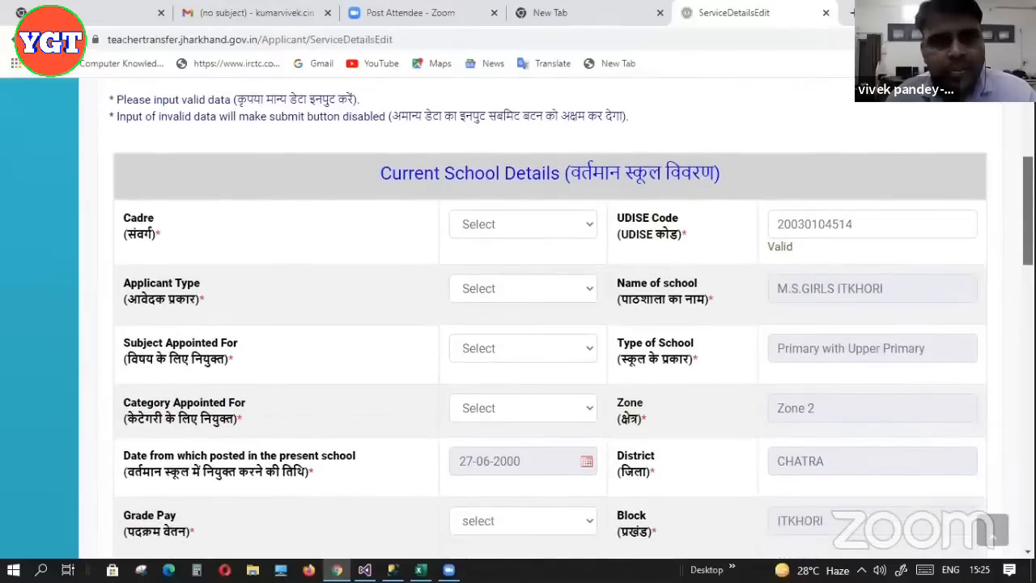
scroll(551, 324, down, 1)
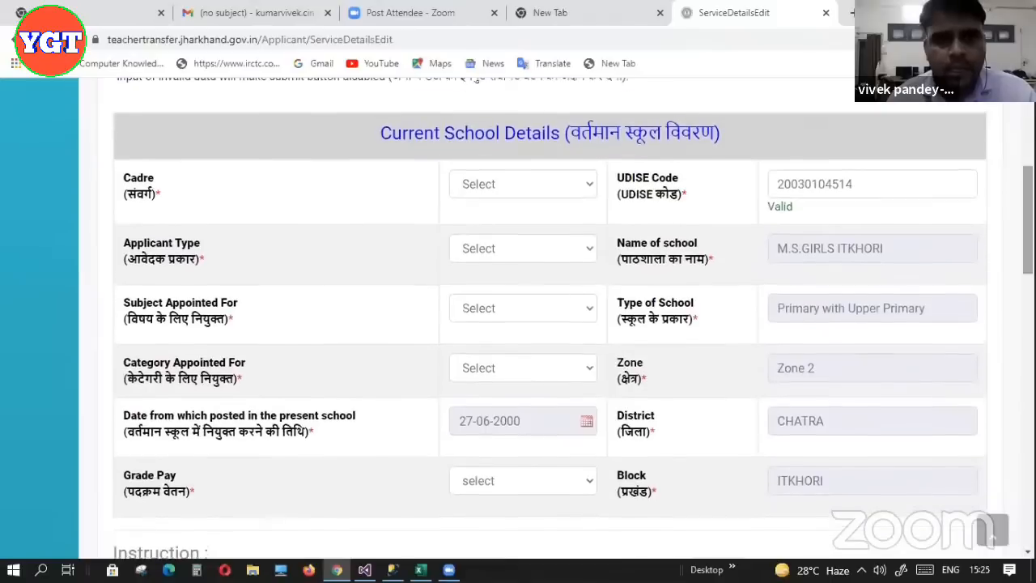
Choose District Cadre and Elementary(Primary) applicant type, accepting removal of the performance record
click(551, 187)
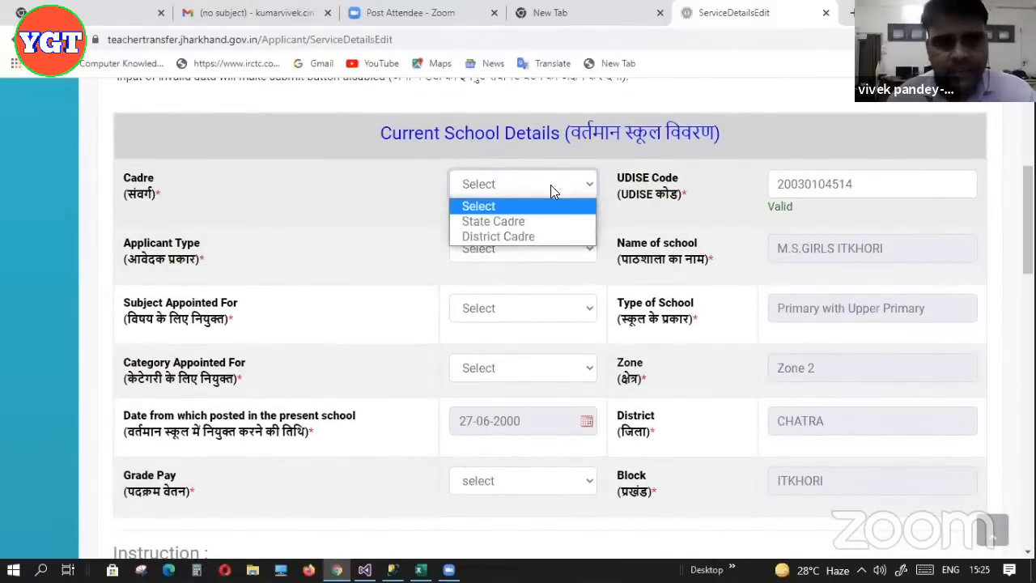
click(543, 237)
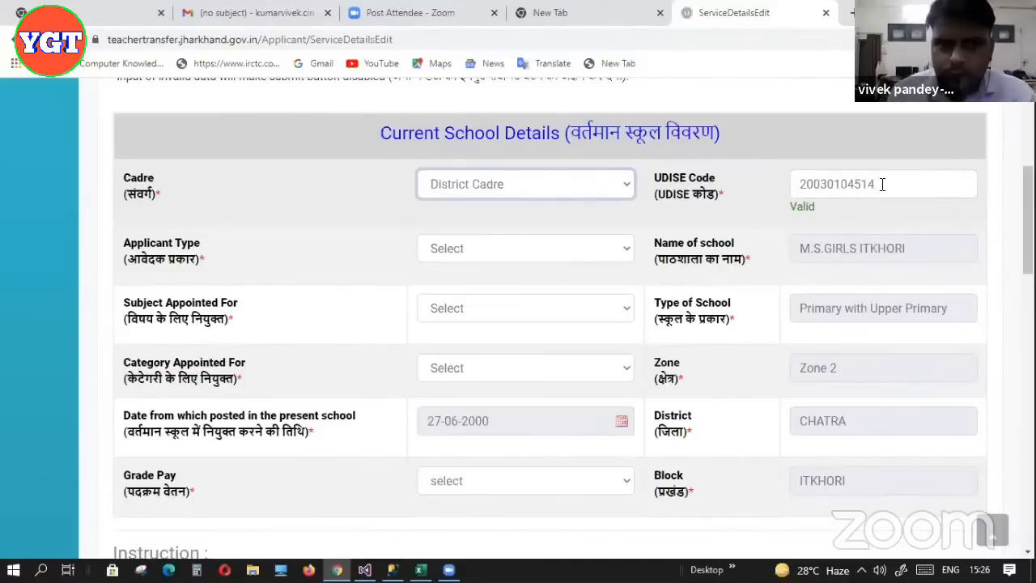
click(623, 254)
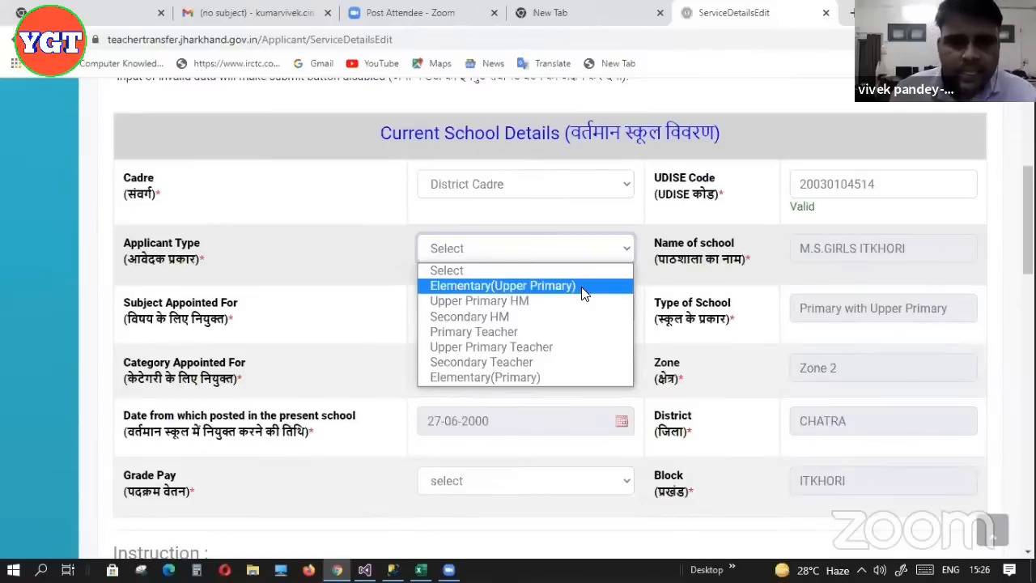
click(552, 378)
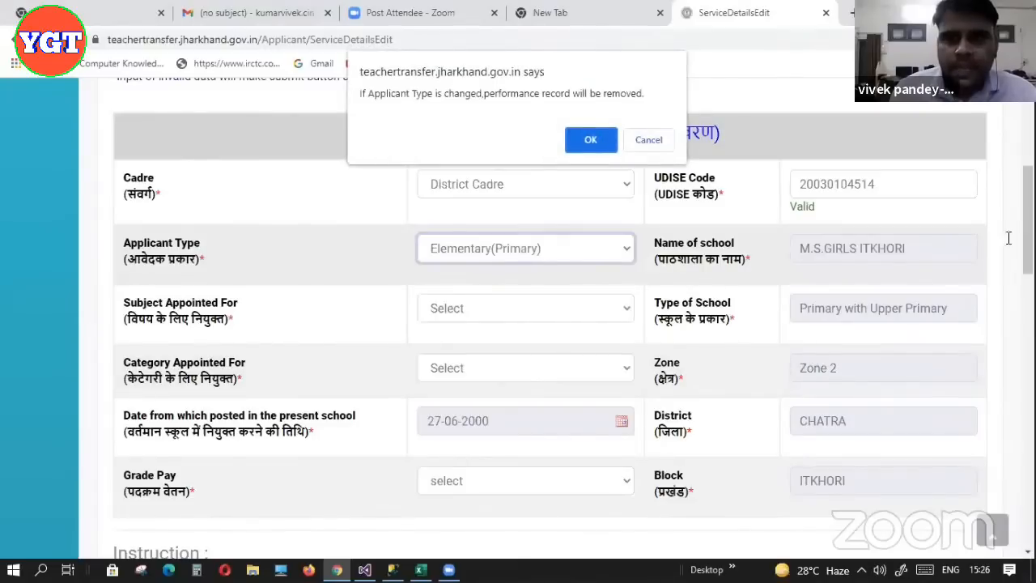
click(591, 140)
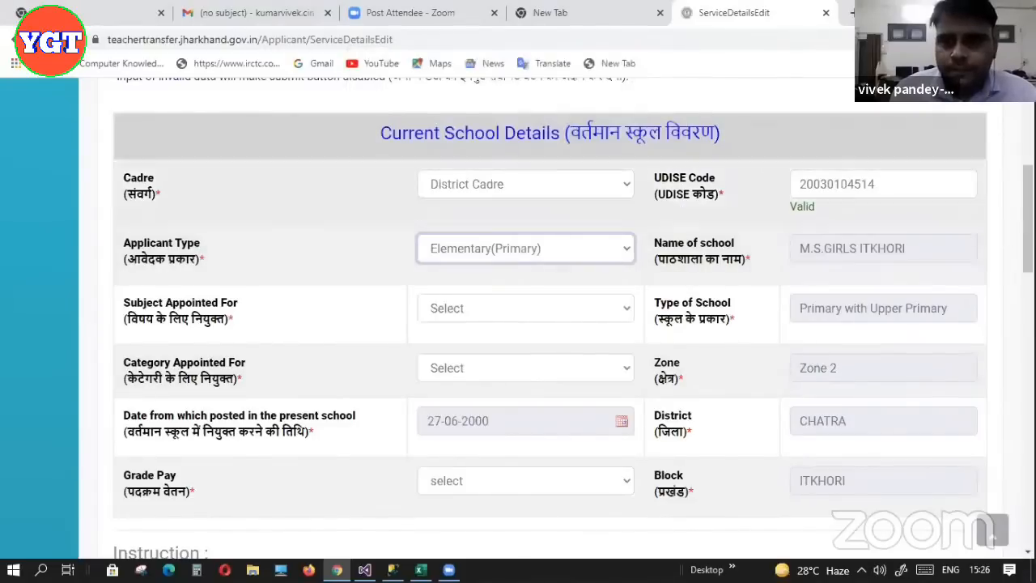
Set Subject Appointed For to All Subjects, keeping the applicant type as Elementary(Primary)
scroll(519, 324, down, 1)
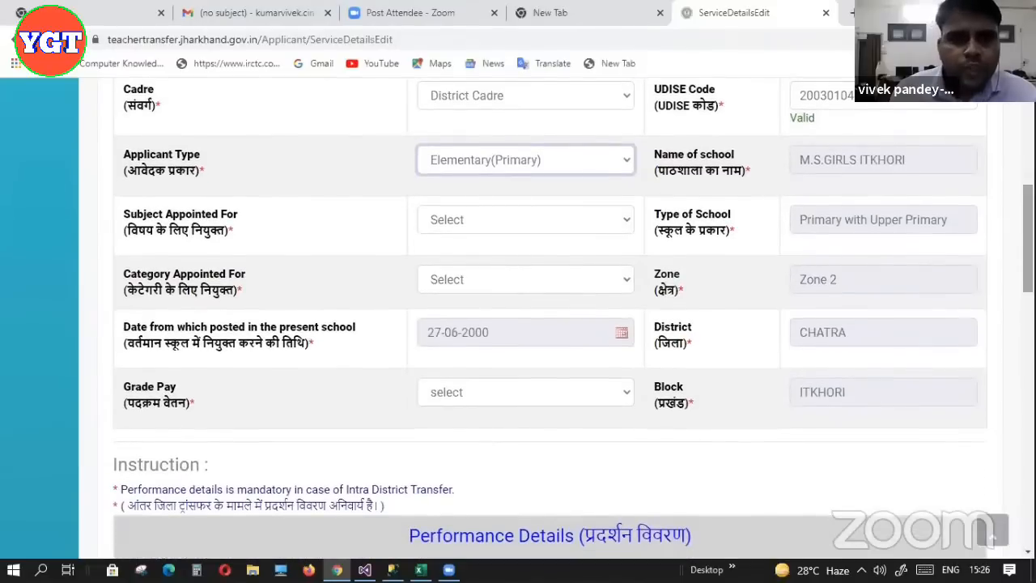
click(623, 233)
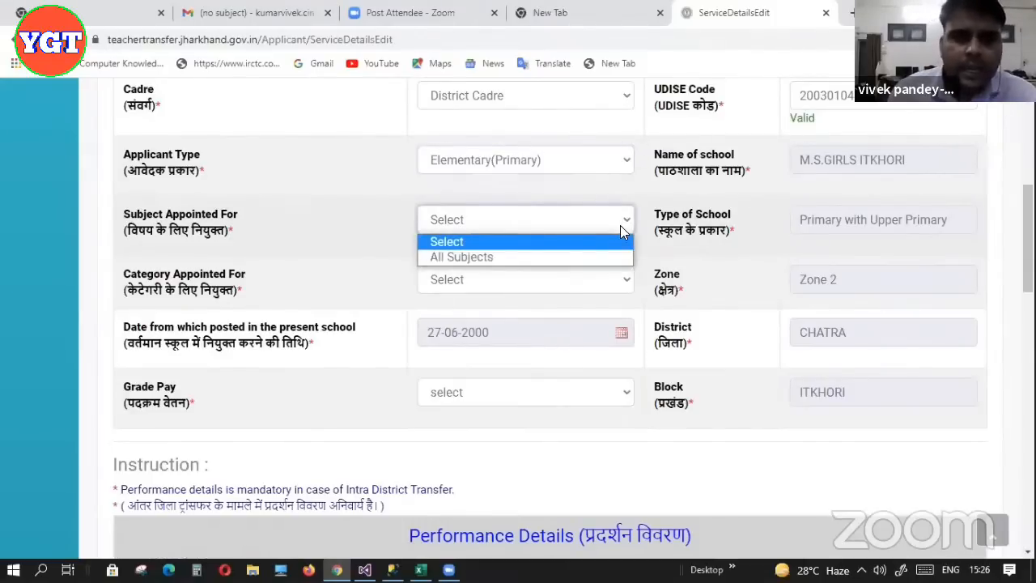
click(550, 257)
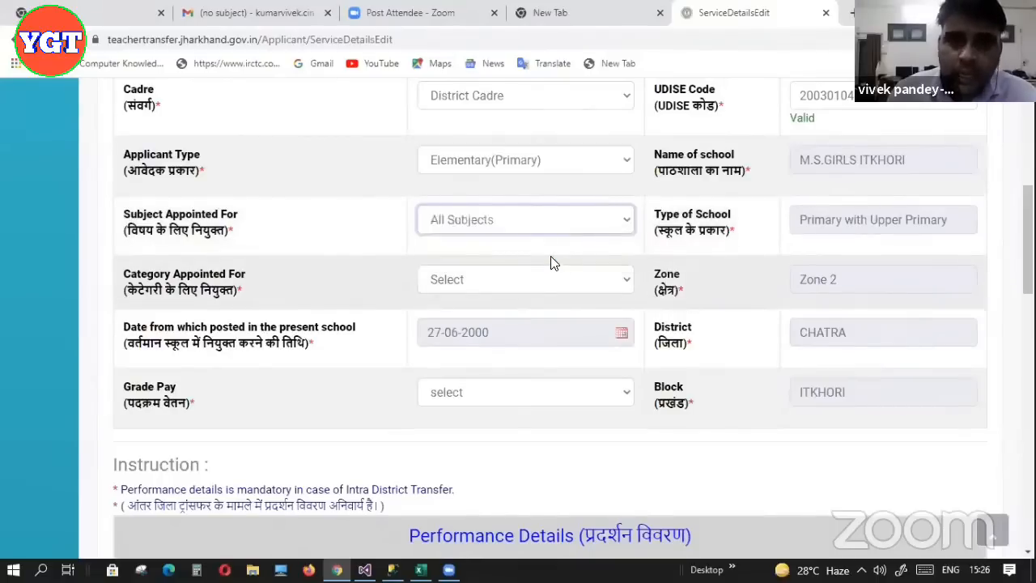
click(623, 166)
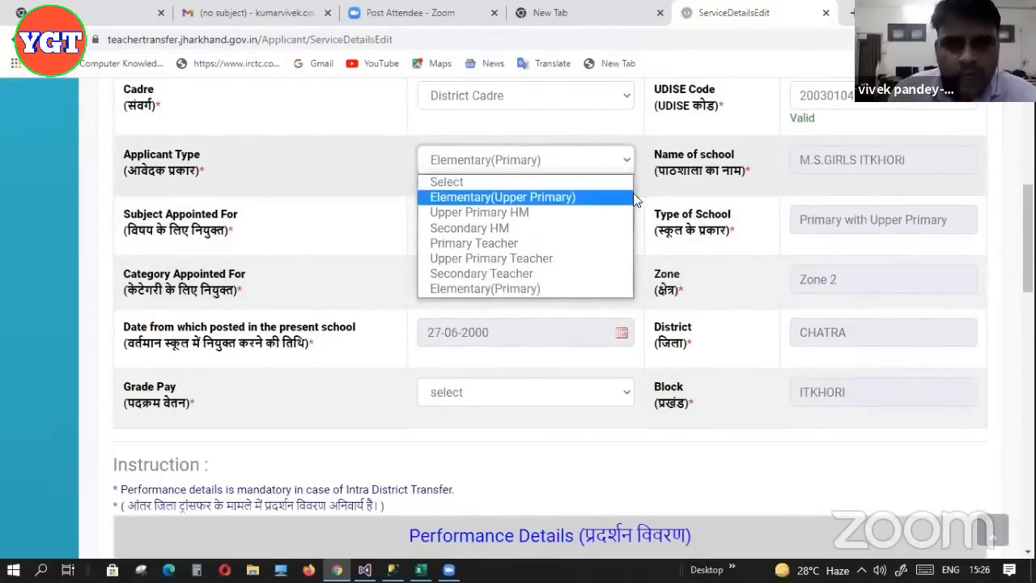
click(647, 212)
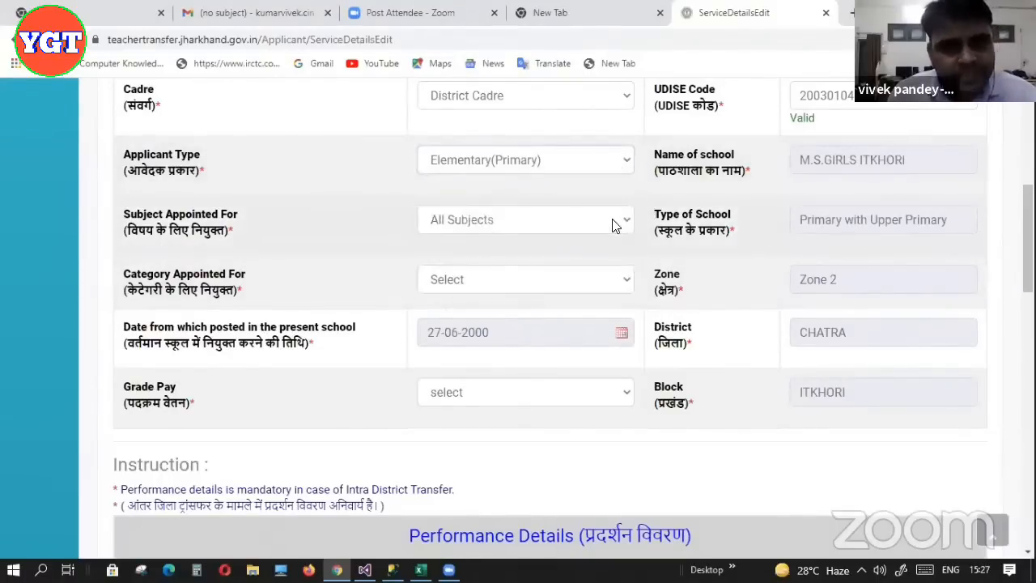
click(613, 225)
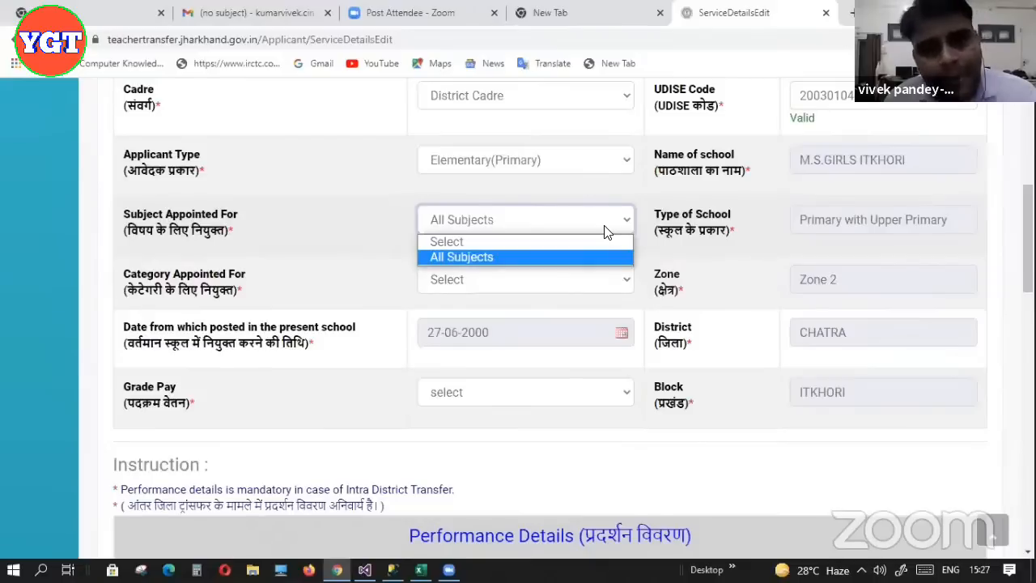
drag(1029, 239, 1028, 252)
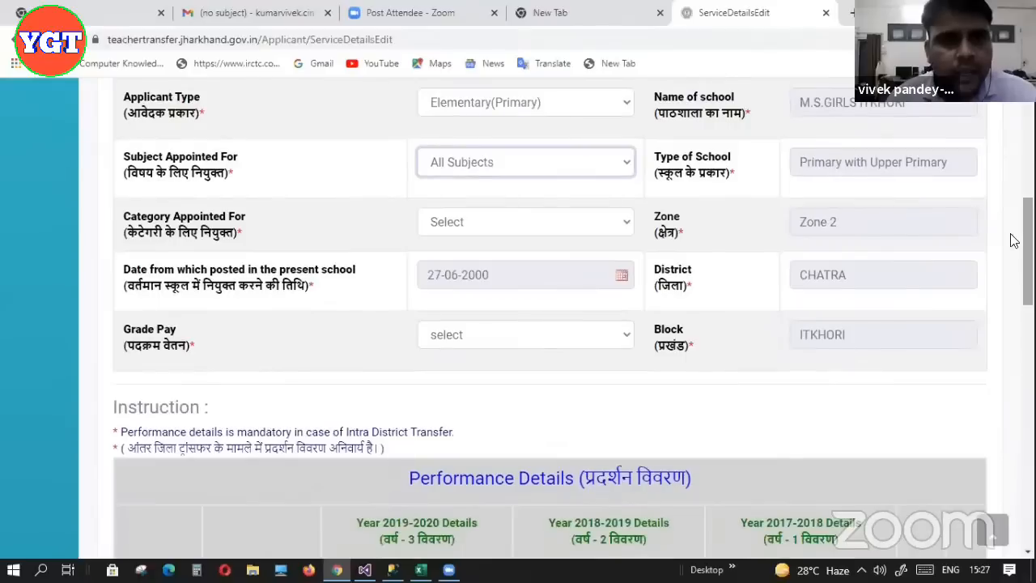
Set Category Appointed For to BC-I and Grade Pay to Grade 1-3
click(613, 230)
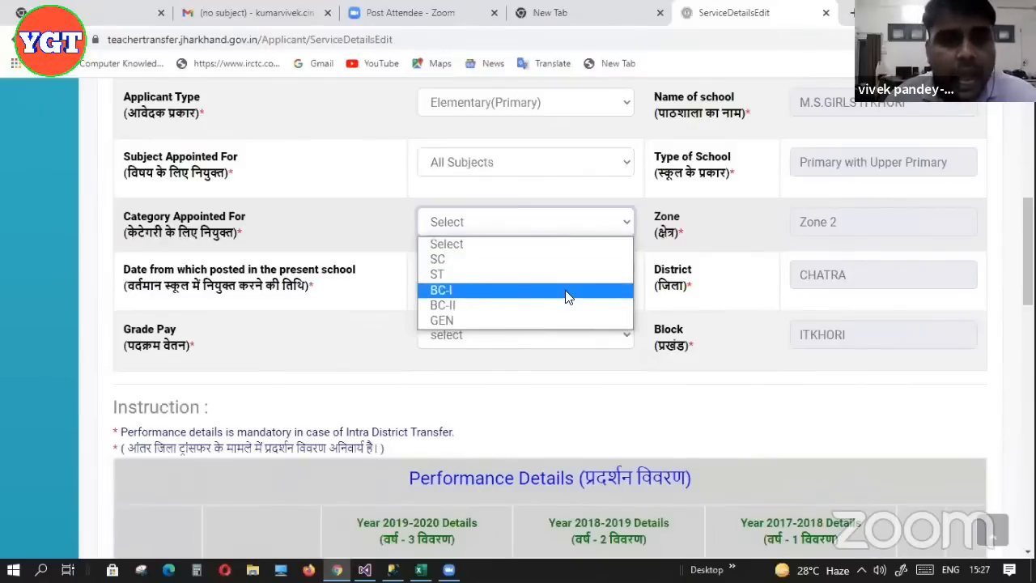
click(522, 290)
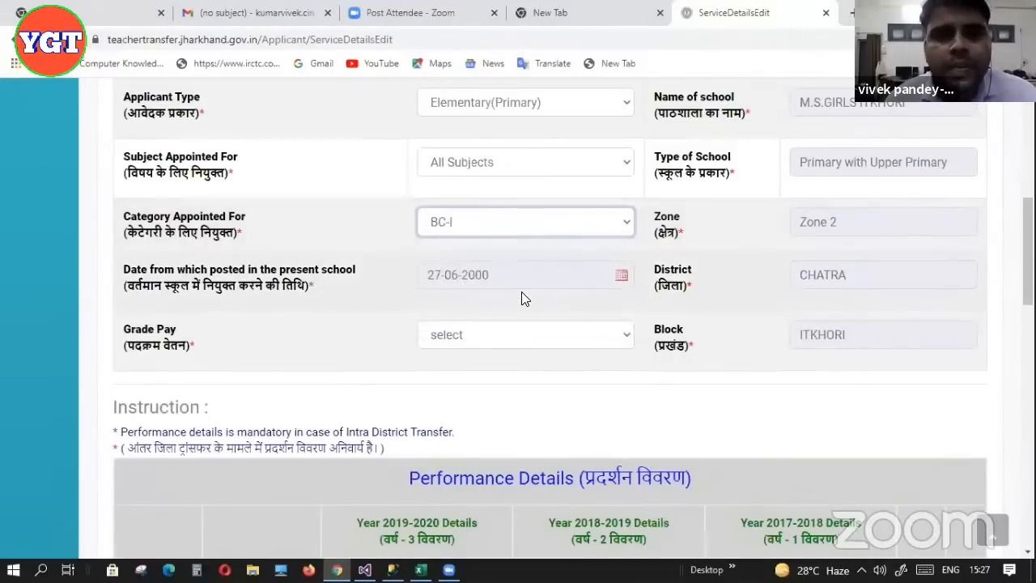
click(570, 333)
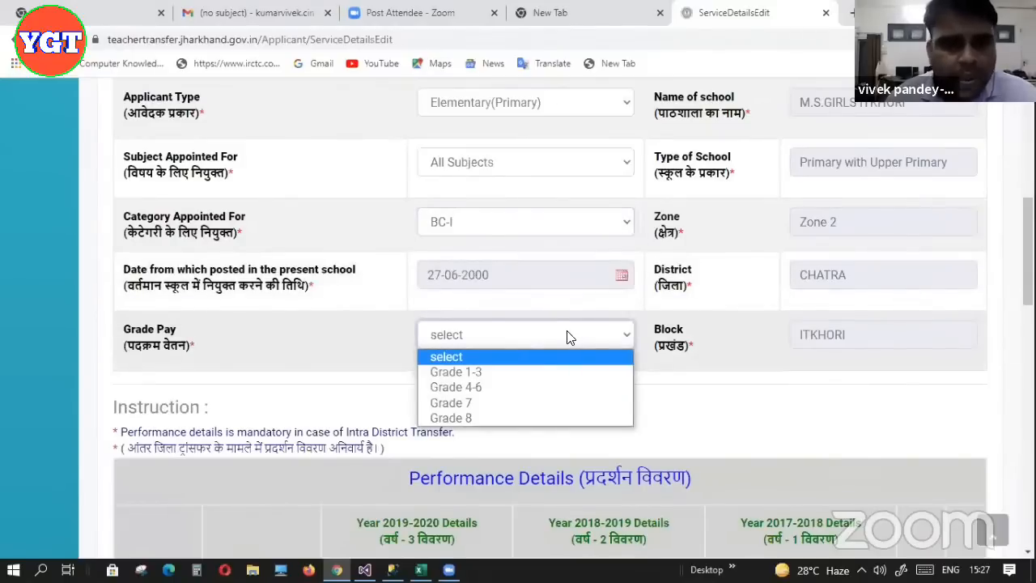
click(525, 377)
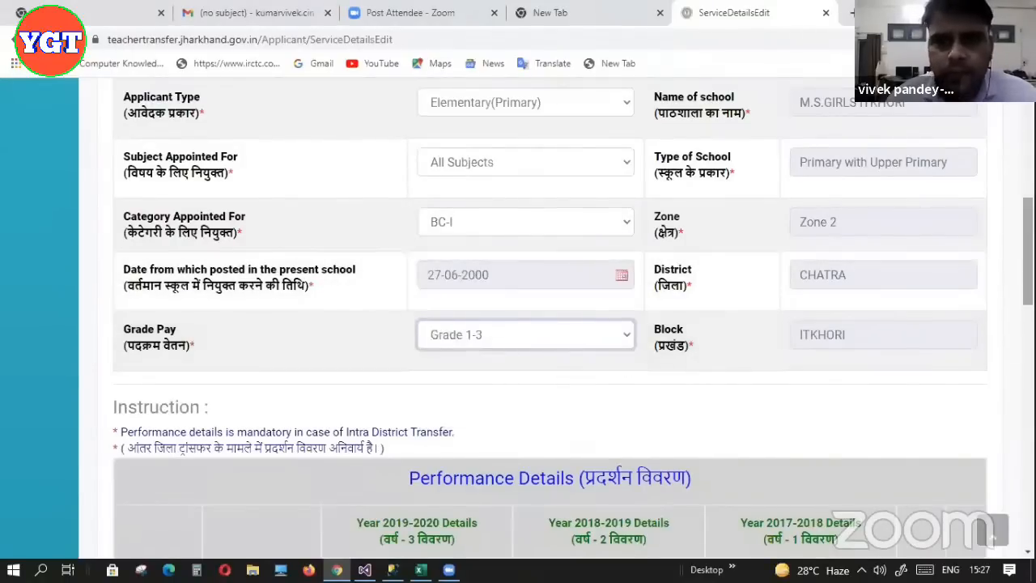
scroll(557, 319, up, 2)
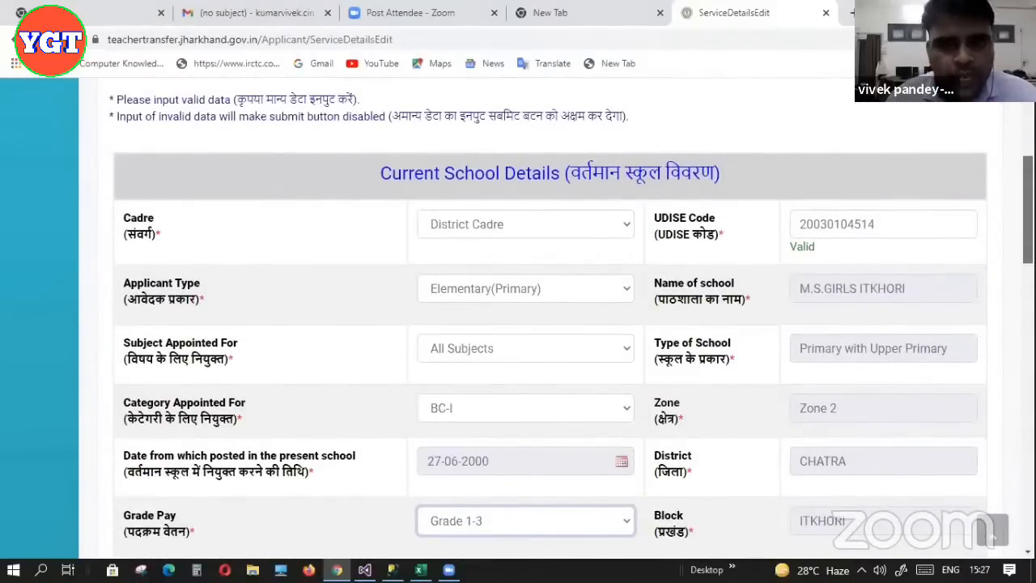
In the first Performance Details row, pick Class 5 and Subject Taught All Subjects
scroll(557, 318, down, 4)
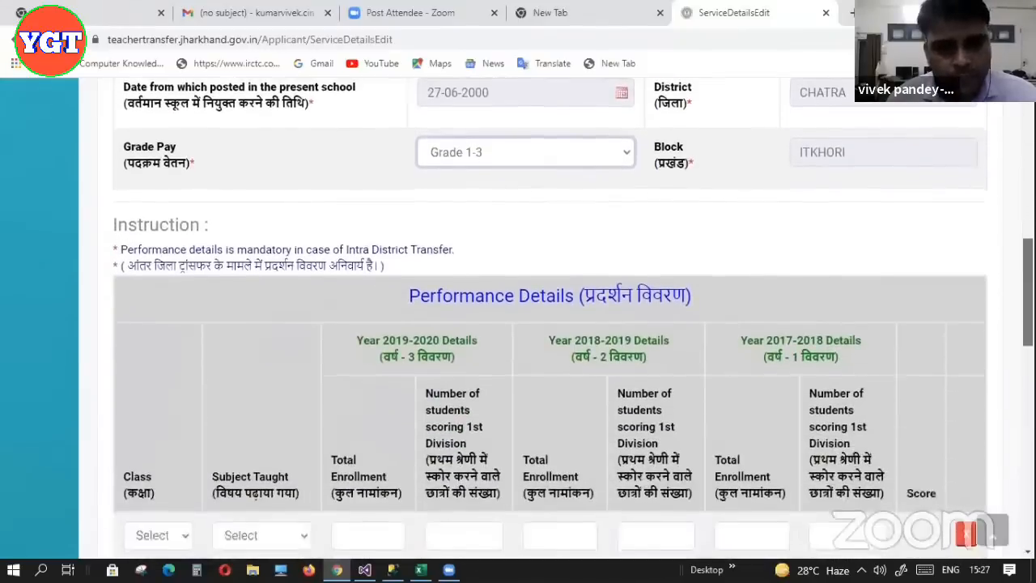
scroll(551, 319, down, 2)
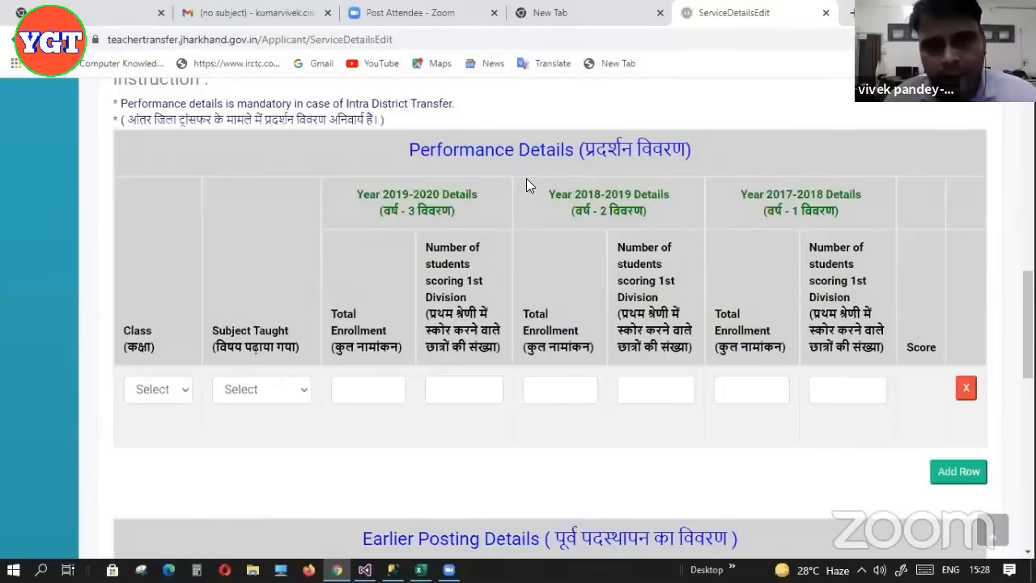
click(177, 391)
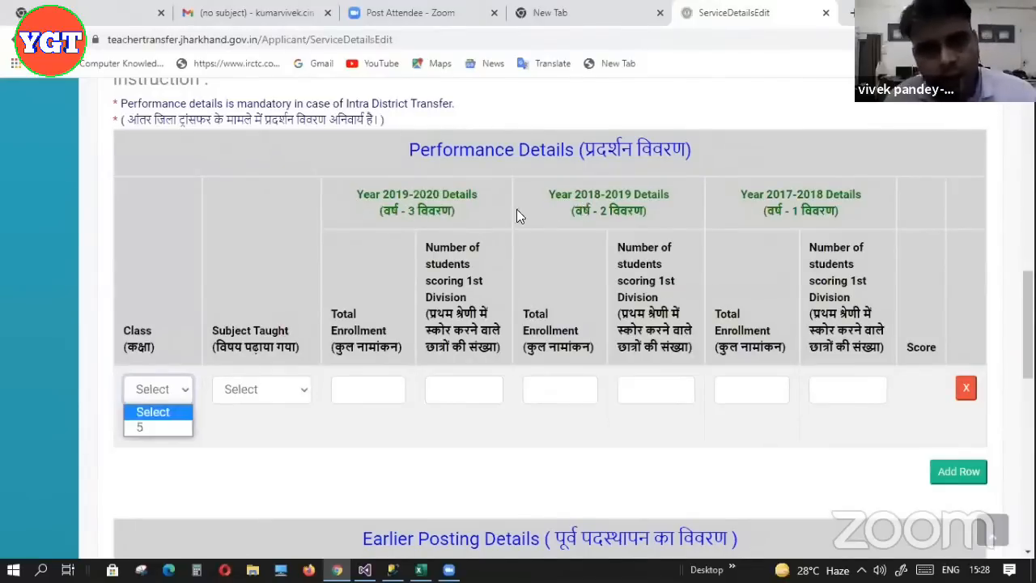
click(154, 429)
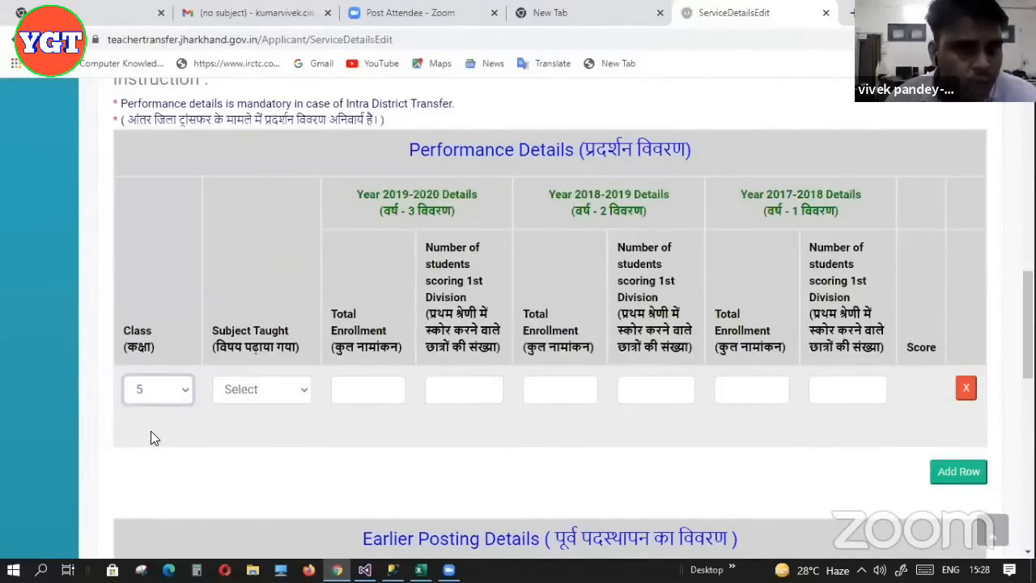
click(179, 395)
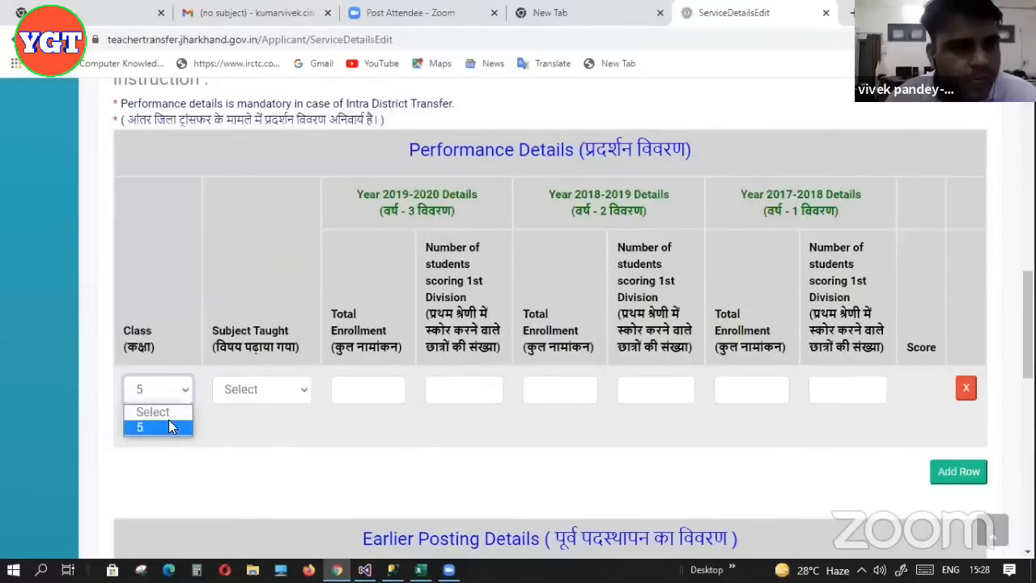
click(171, 429)
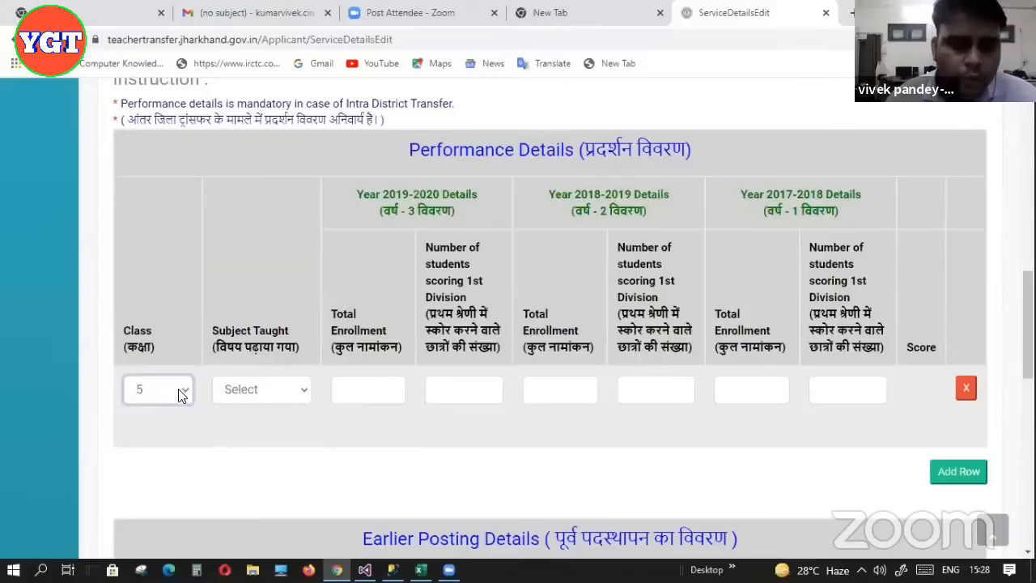
click(179, 395)
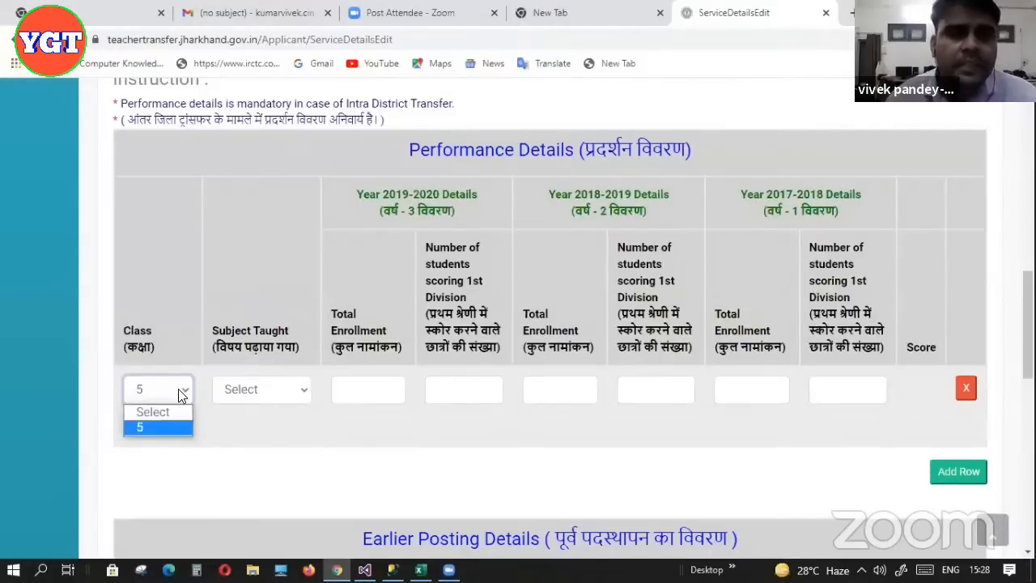
click(180, 395)
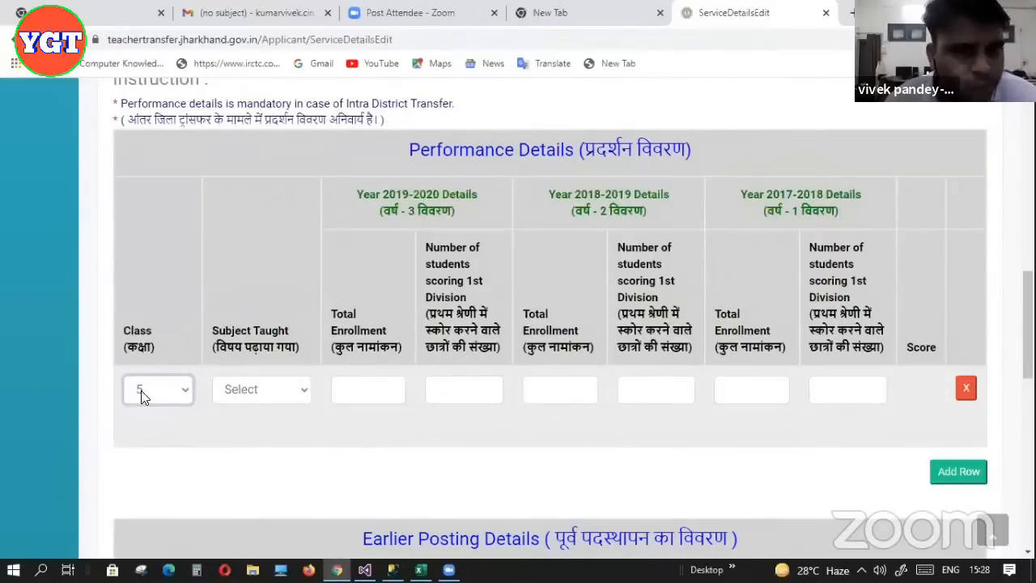
click(305, 392)
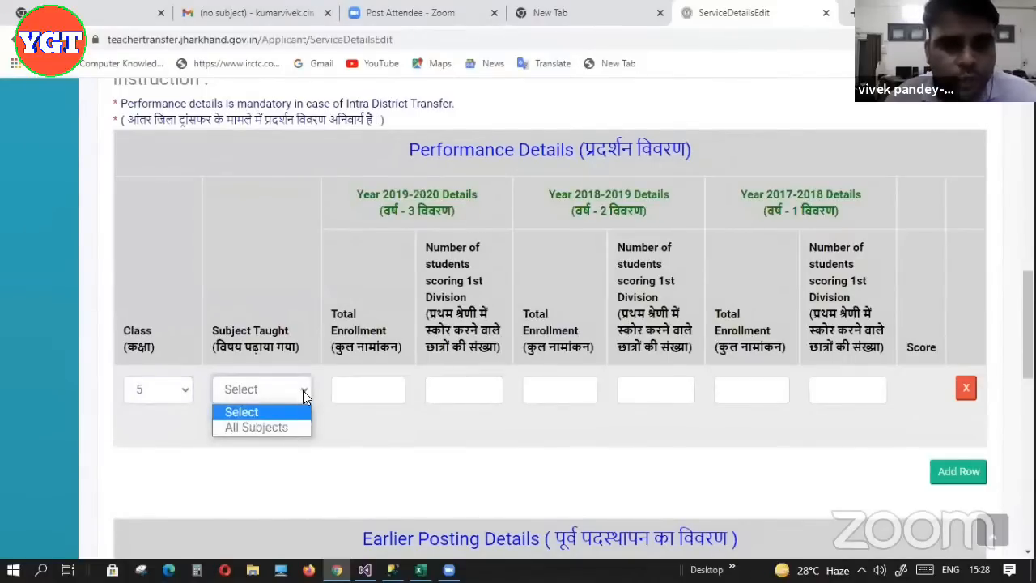
click(290, 428)
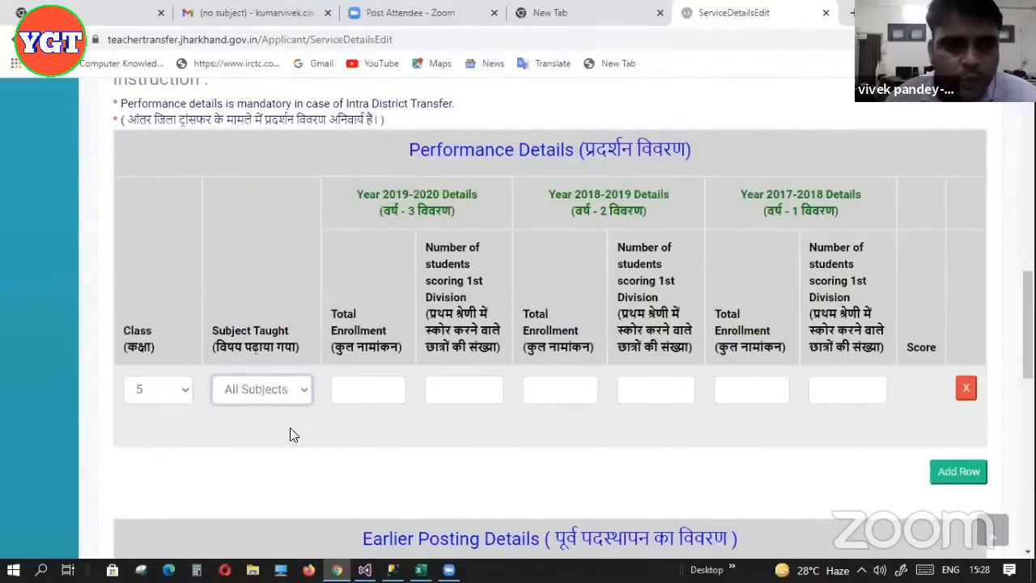
click(350, 379)
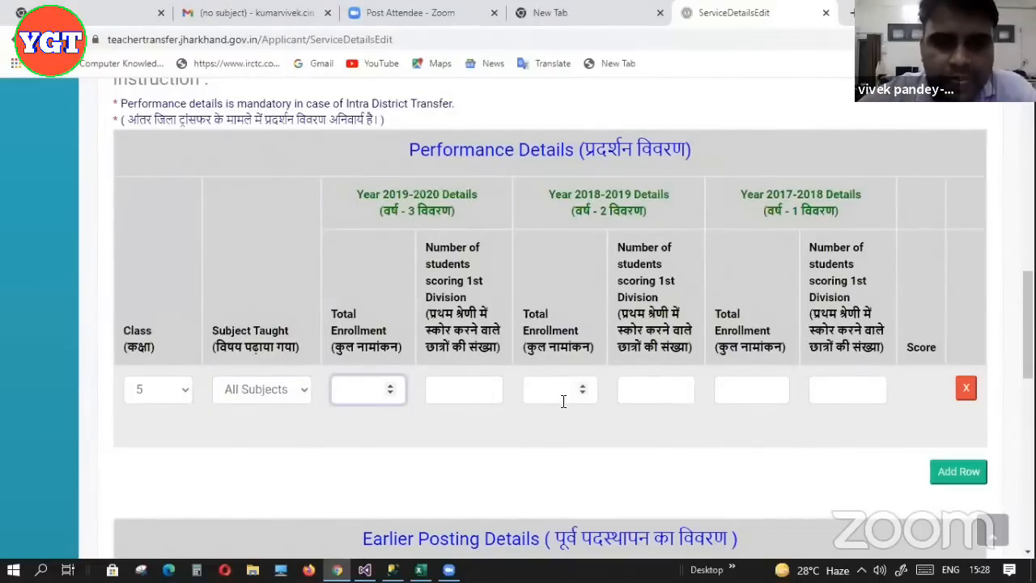
Enter enrollment 100 with 78 first-division for 2019-2020, and 100 with 56 for 2018-2019
text(100)
key(Tab)
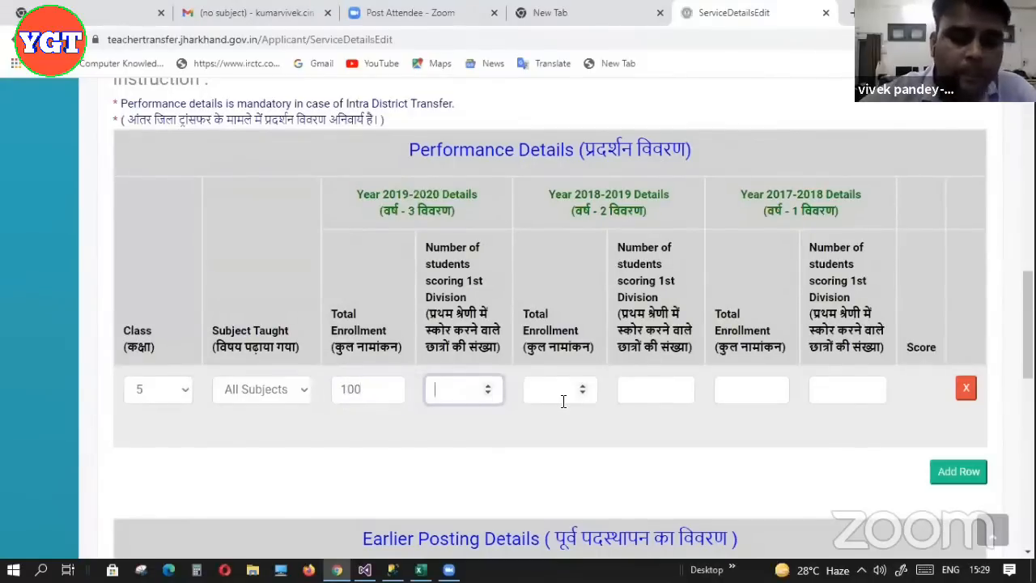
text(78)
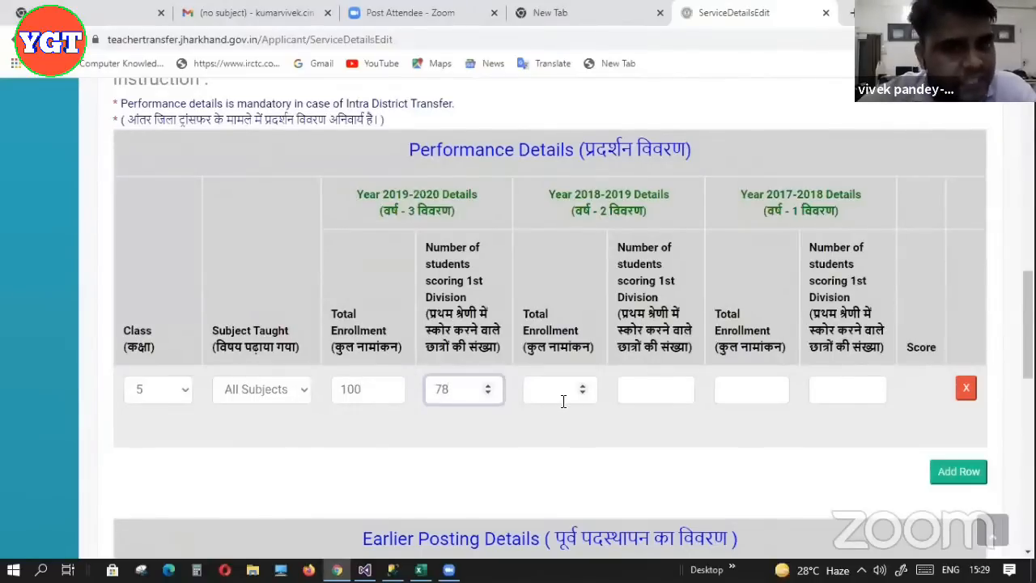
click(564, 401)
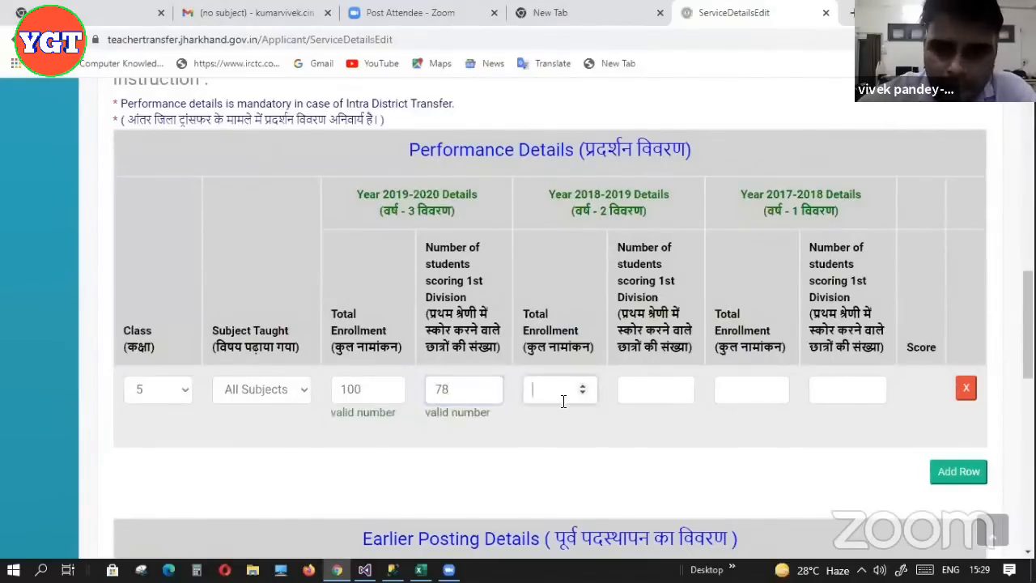
text(1)
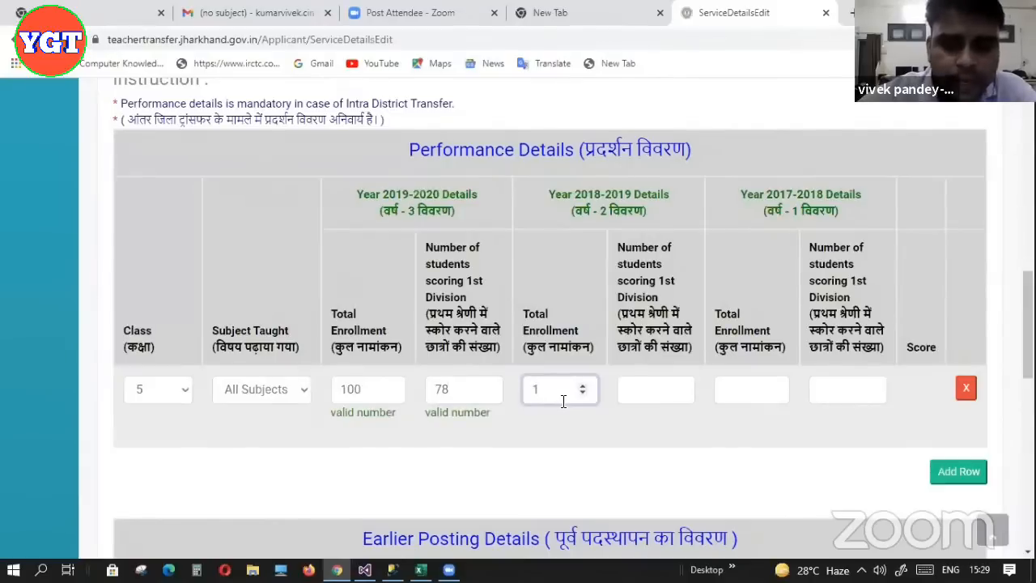
text(000)
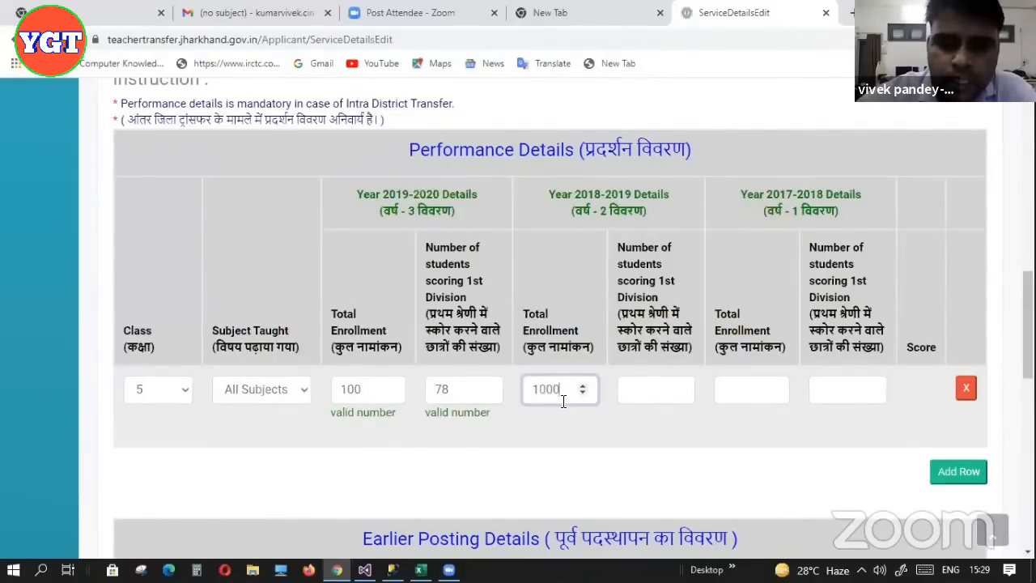
key(BackSpace)
key(Tab)
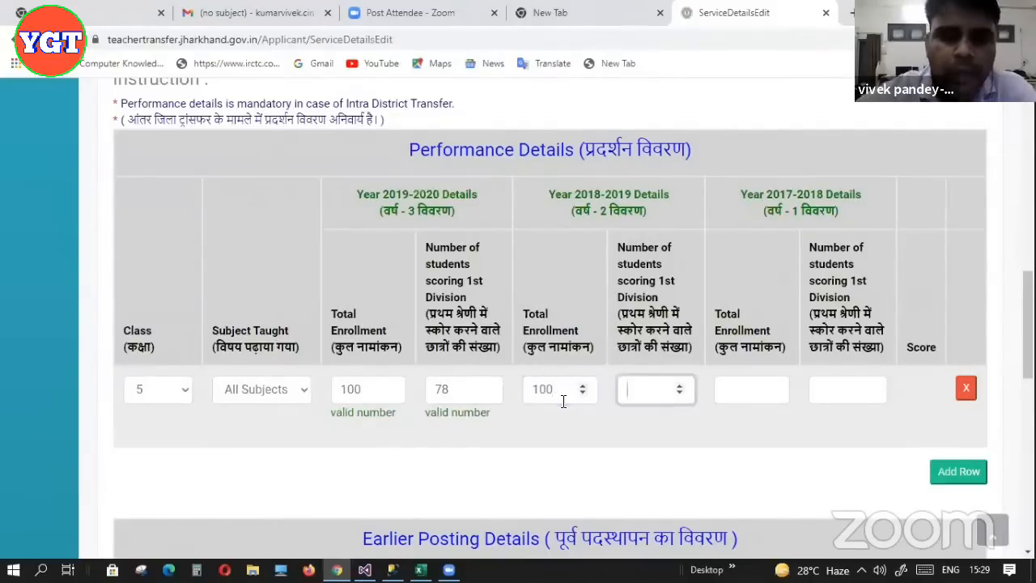
text(56)
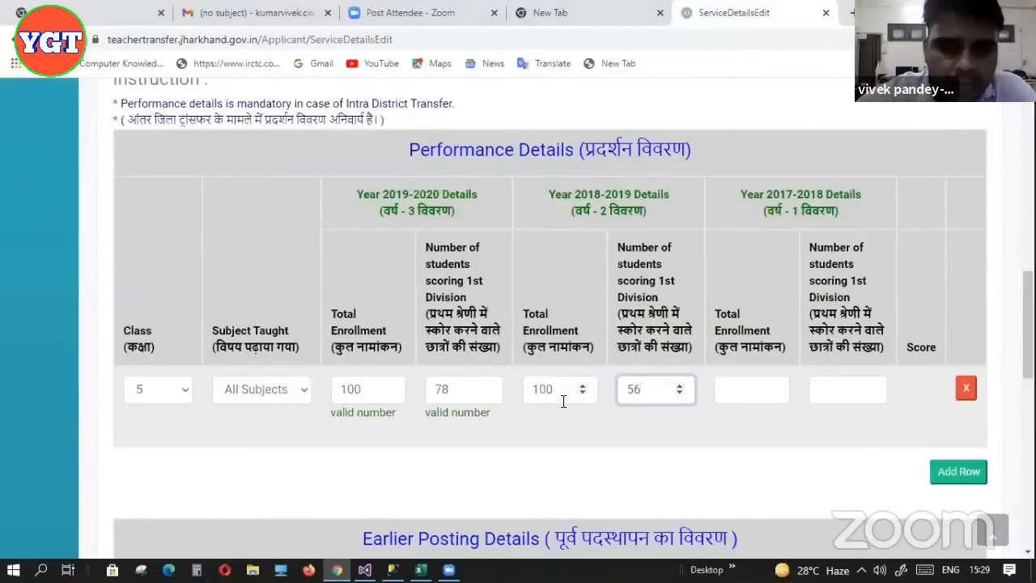
Enter 2017-2018 enrollment 100 and 62 first-division so the score calculates as 5
key(Tab)
text(5)
key(BackSpace)
text(100)
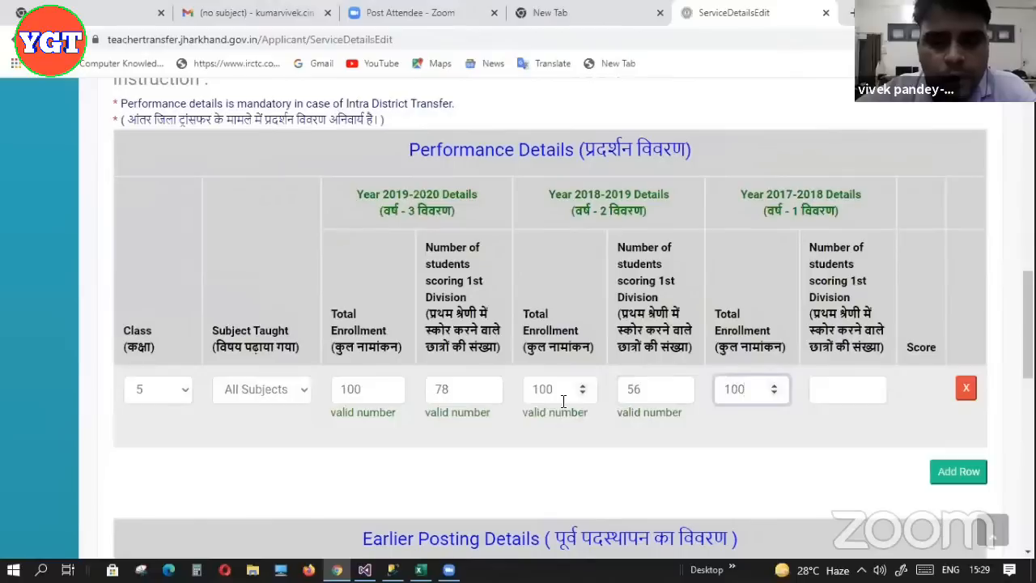
key(Tab)
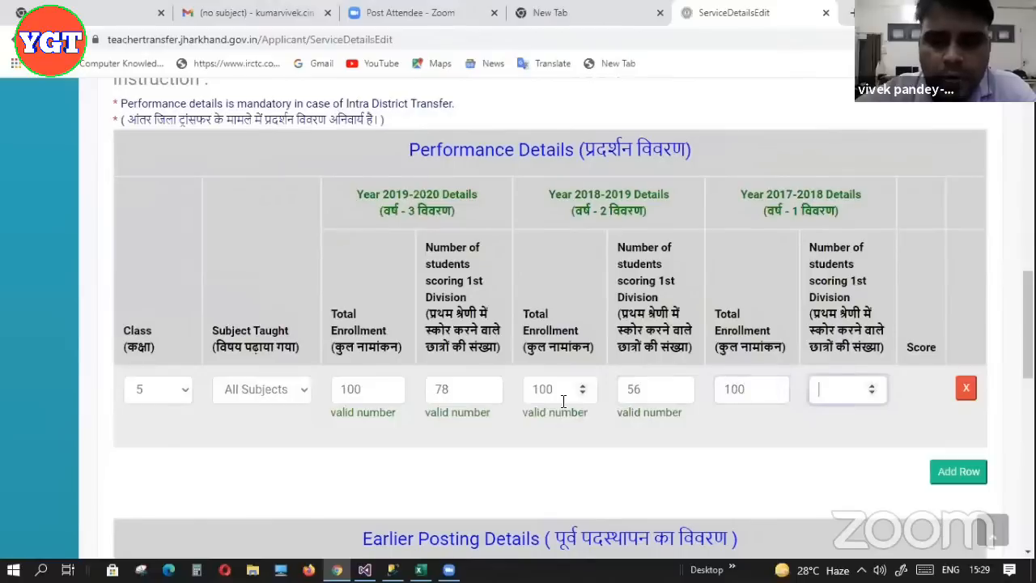
text(62)
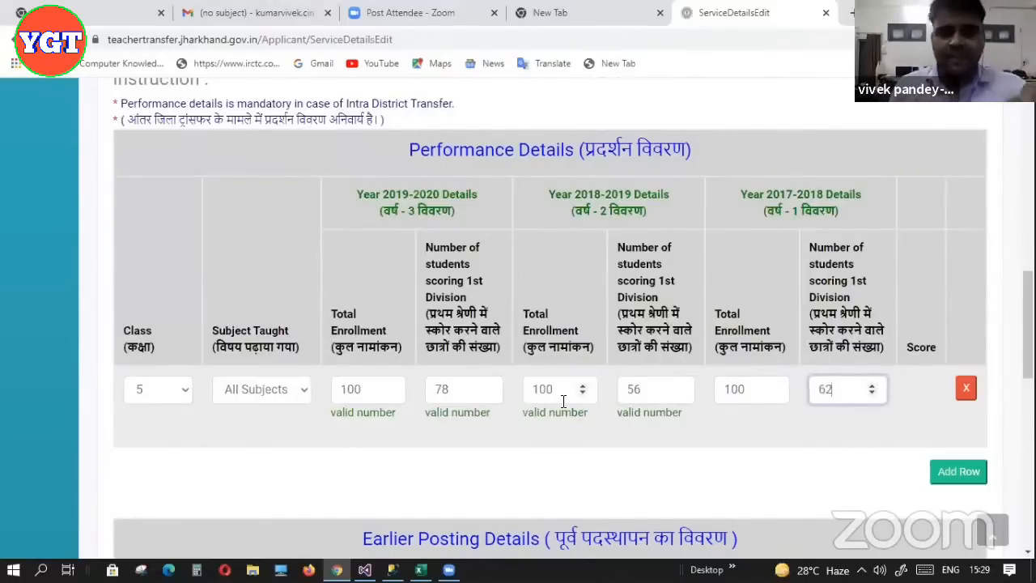
click(822, 445)
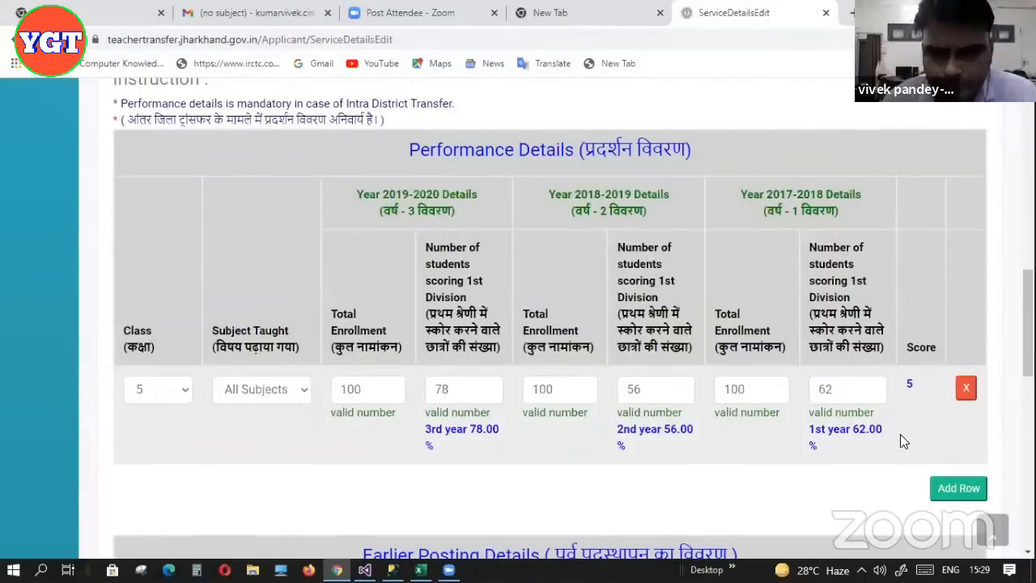
Scroll down past the completed performance table to the Earlier Posting Details section
drag(1029, 324, 1028, 334)
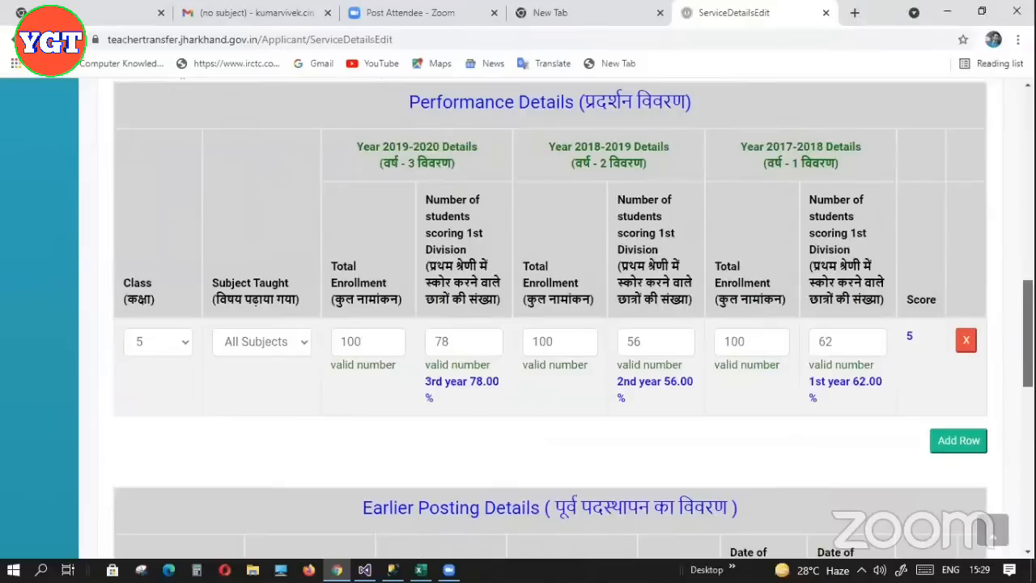
drag(1028, 334, 1028, 340)
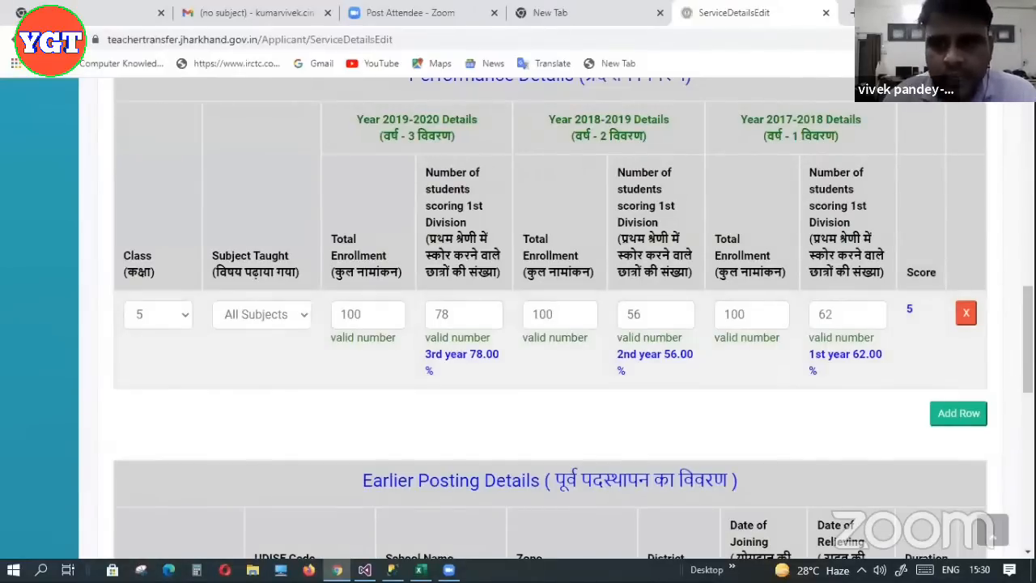
drag(1028, 374, 1028, 353)
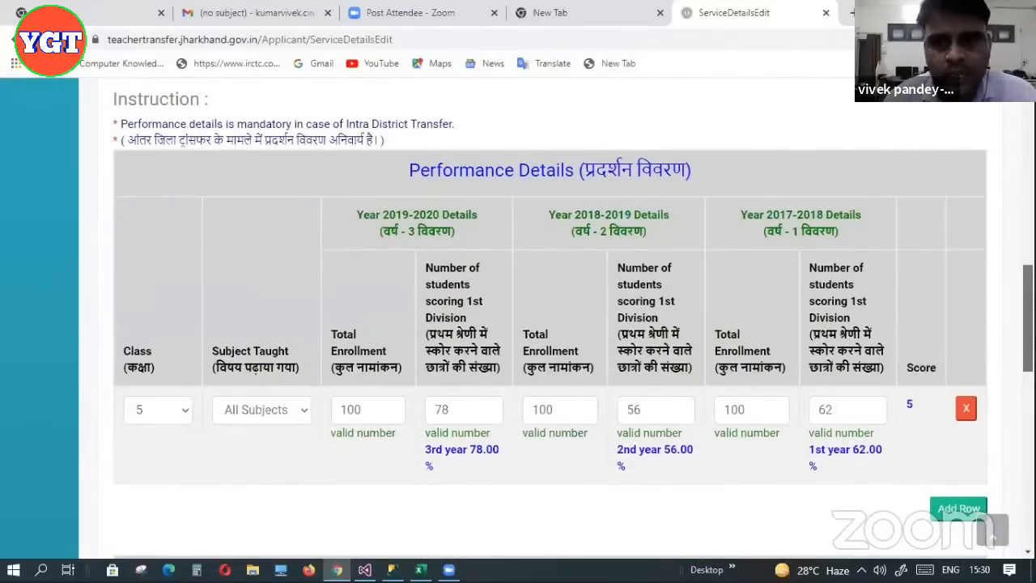
scroll(770, 386, down, 4)
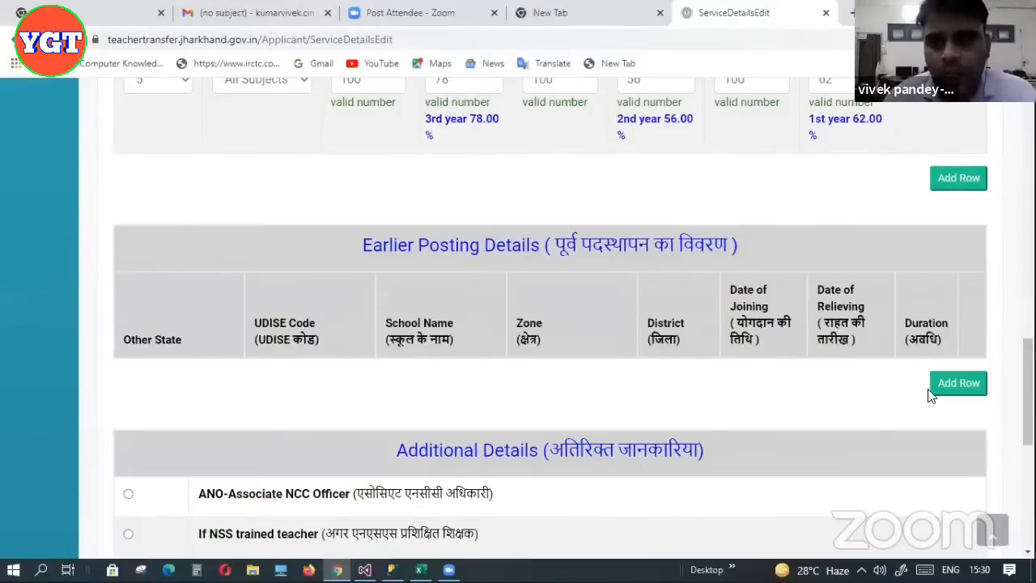
Add an earlier-posting row, enter its UDISE code, and set Date of Joining to 14-07-2015
click(955, 392)
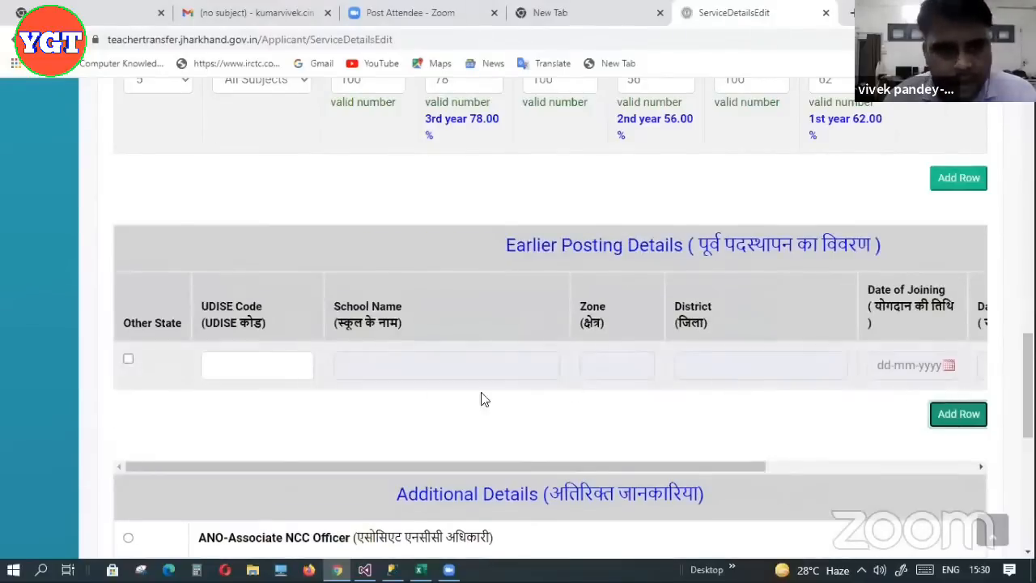
click(227, 366)
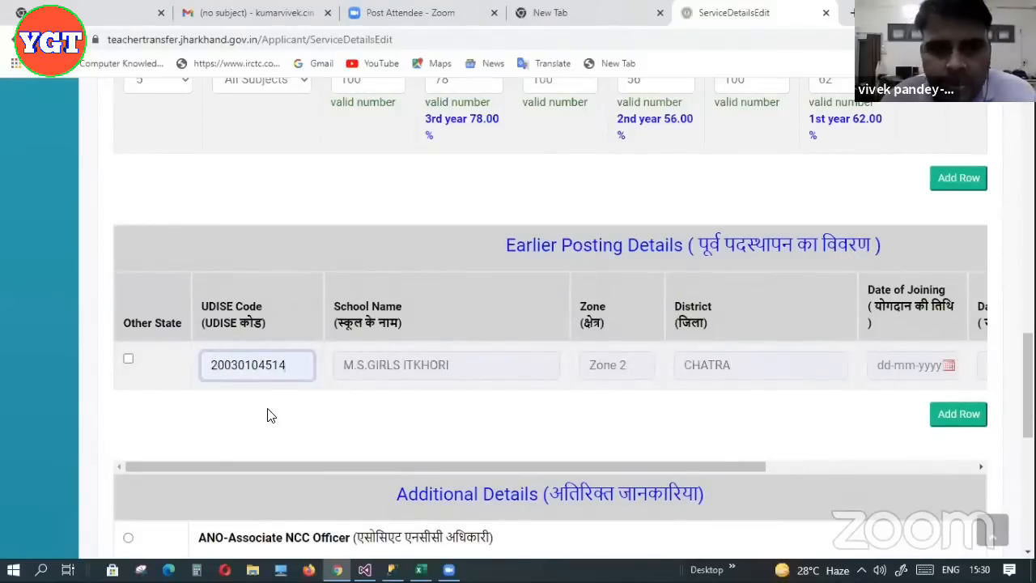
drag(303, 468, 500, 483)
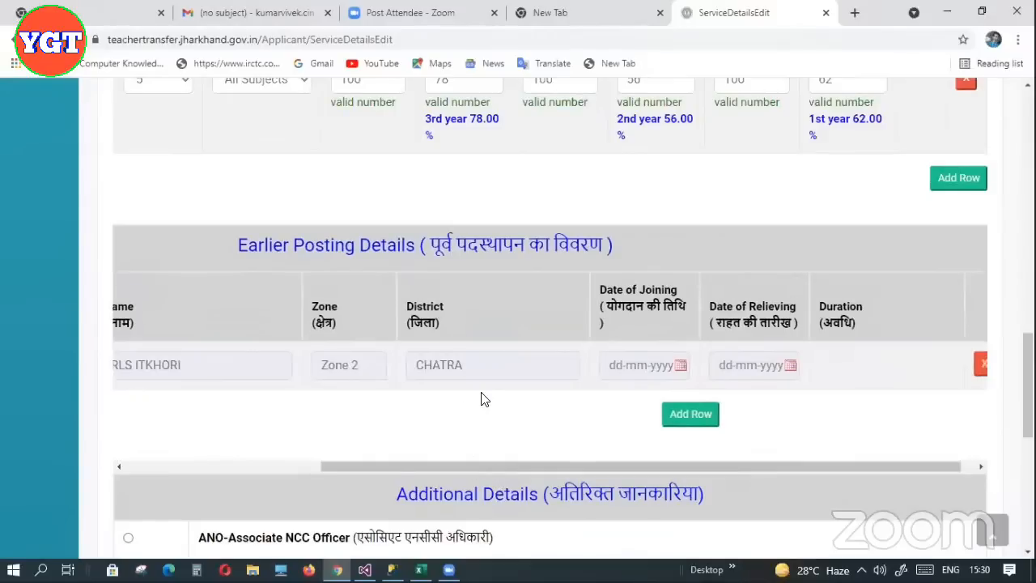
click(681, 366)
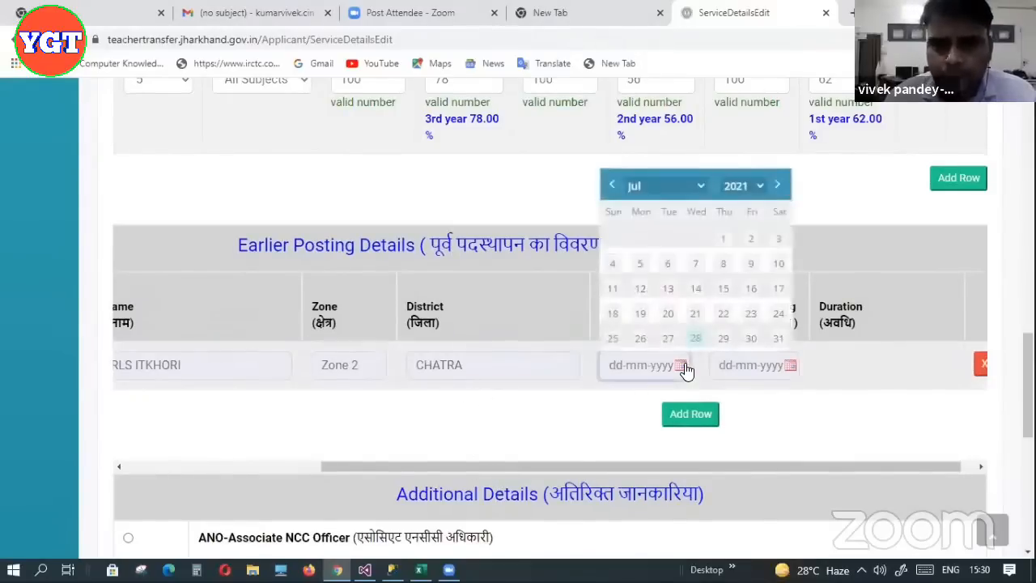
click(763, 185)
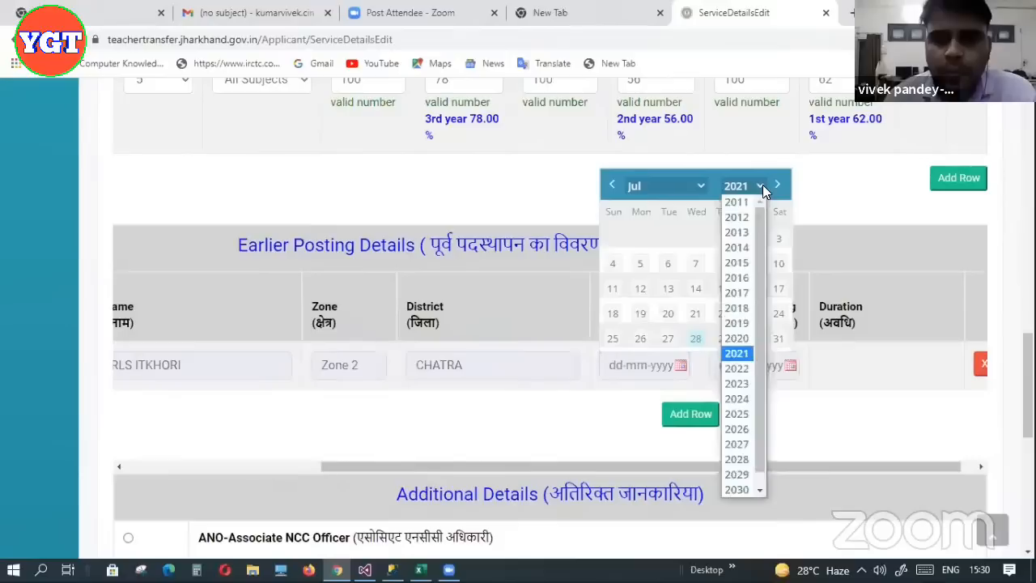
click(739, 267)
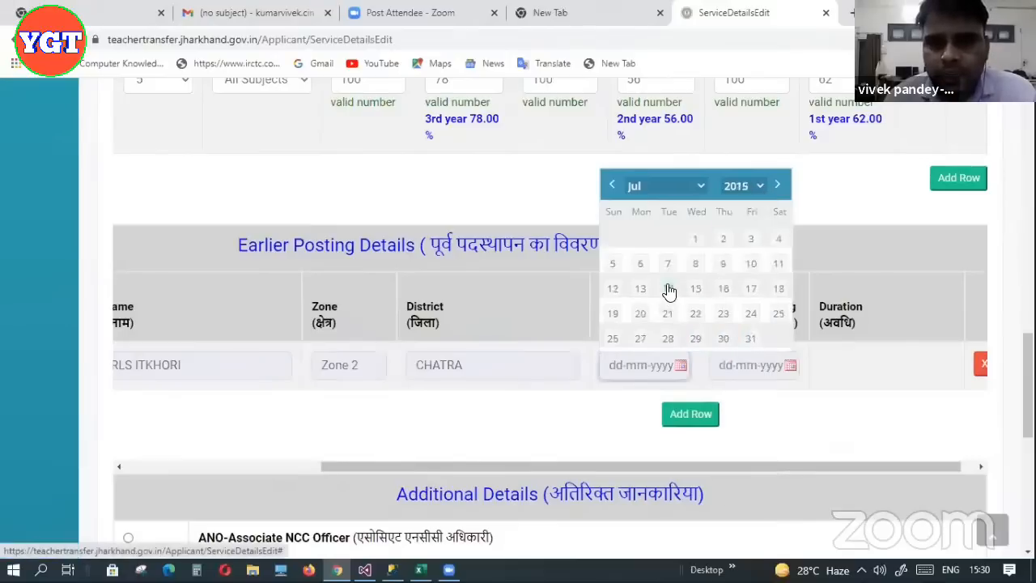
click(667, 298)
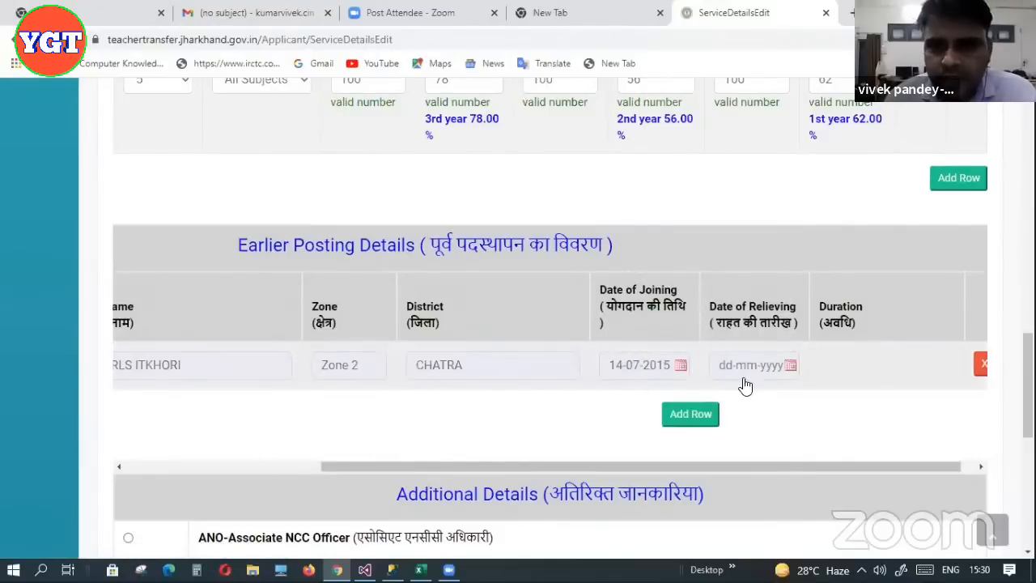
Set Date of Relieving to 16-07-2019, giving 4 years 0 month 2 days
click(797, 369)
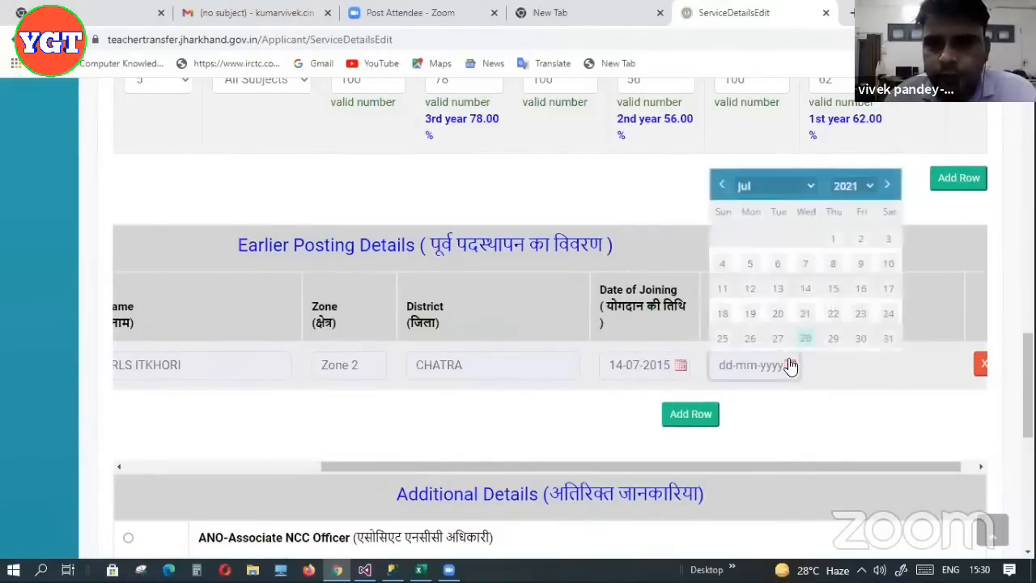
click(864, 186)
click(854, 323)
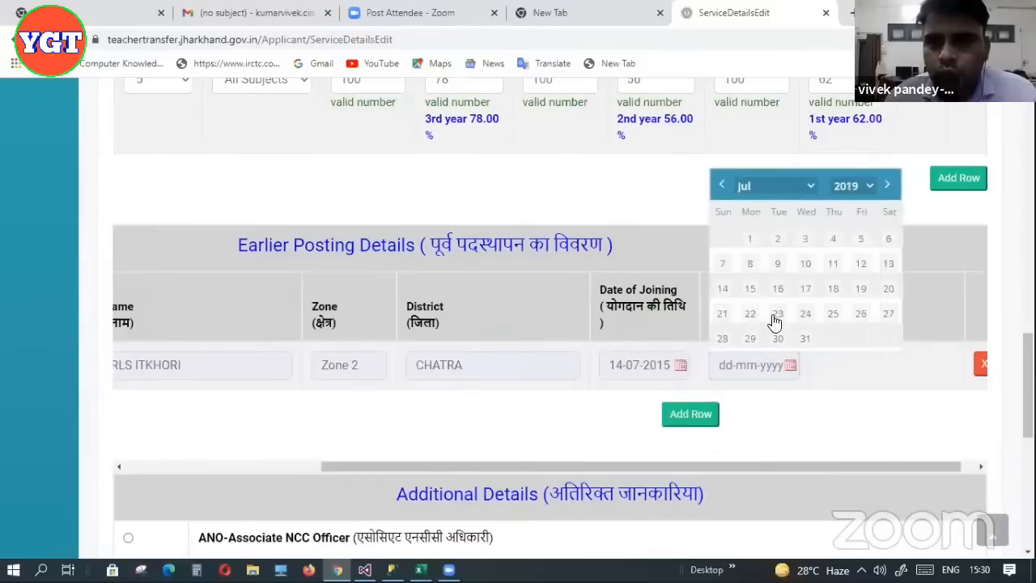
click(776, 294)
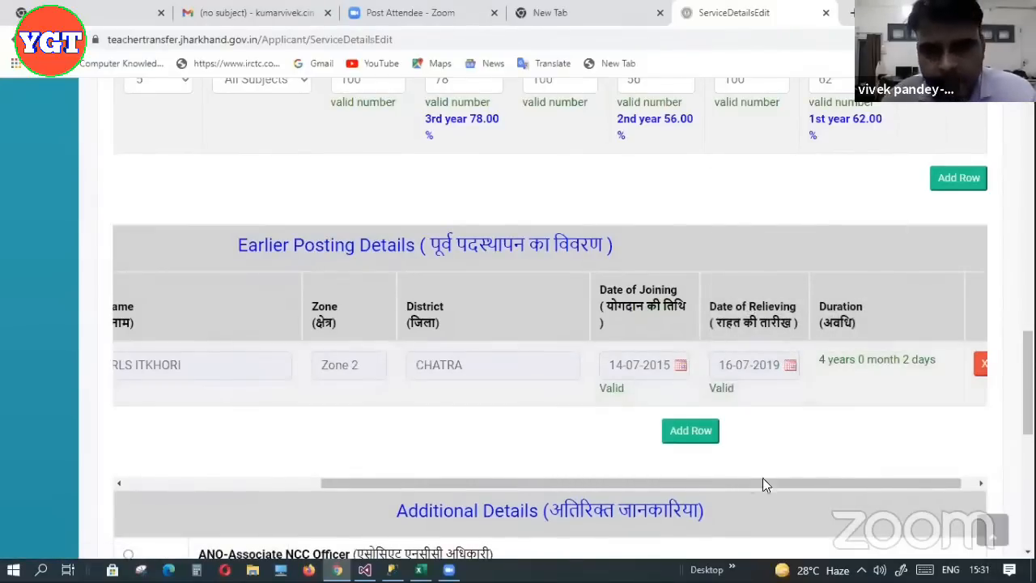
drag(761, 488, 748, 487)
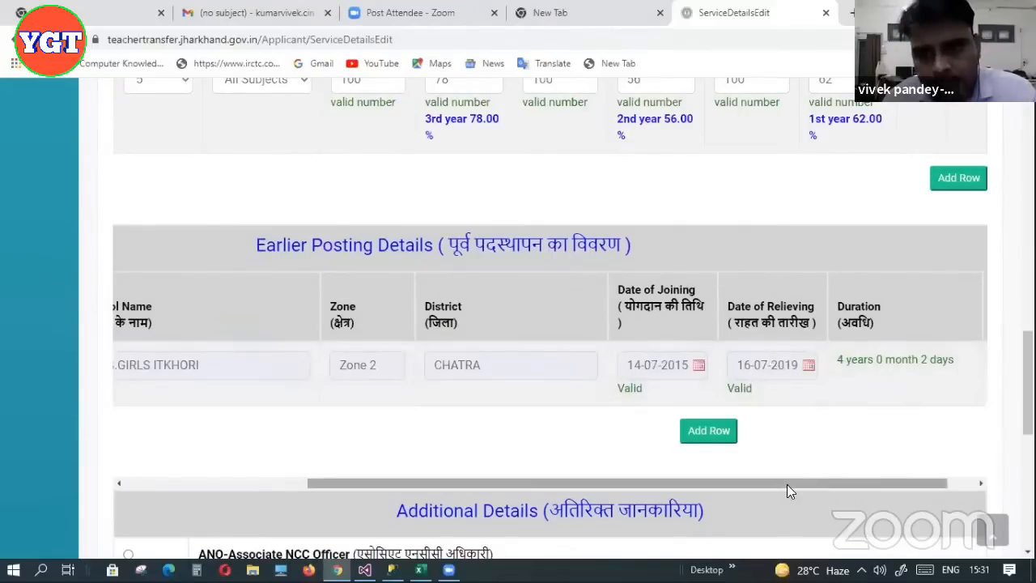
drag(785, 484, 803, 484)
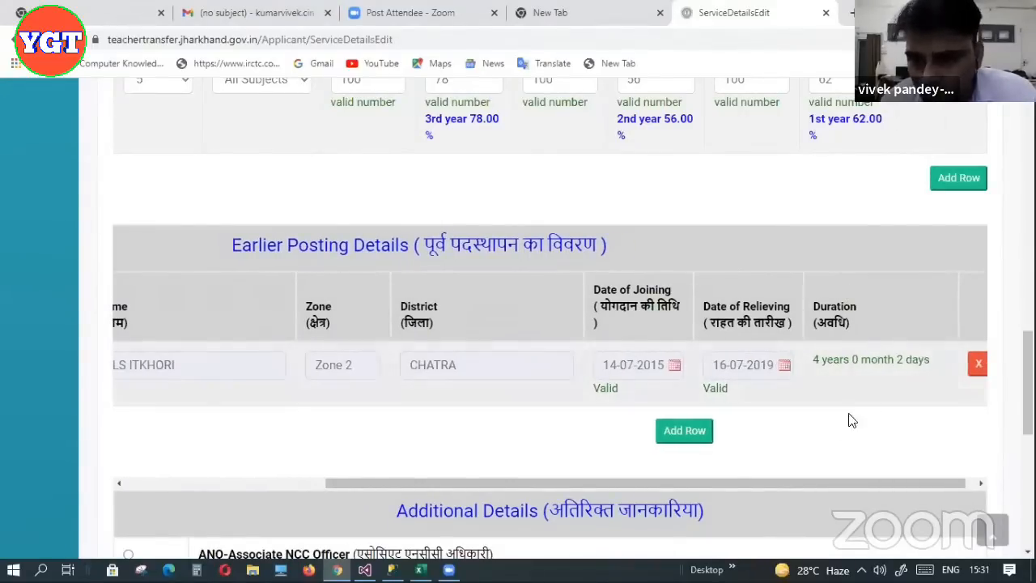
drag(802, 484, 733, 490)
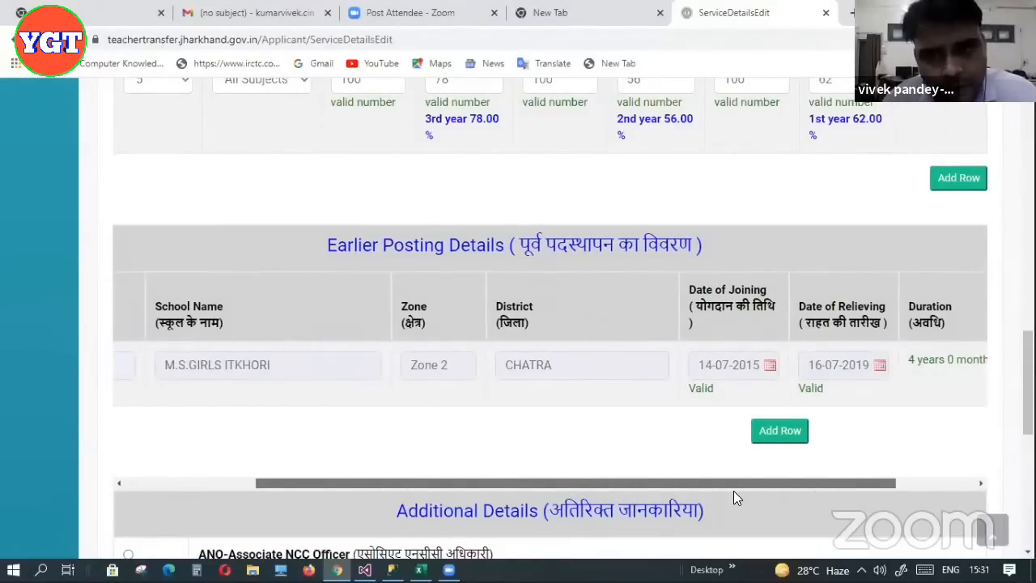
click(768, 432)
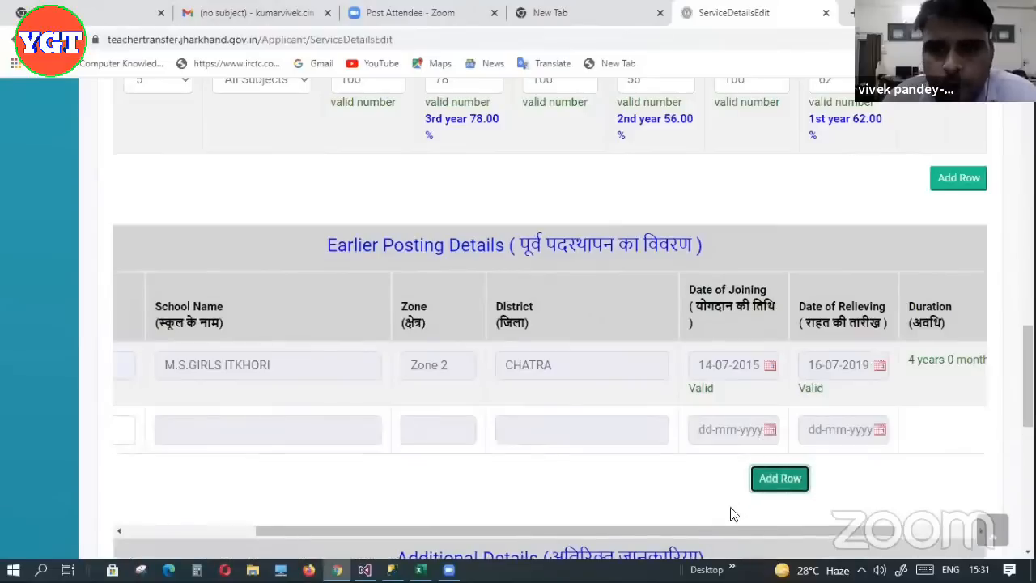
drag(716, 528, 561, 531)
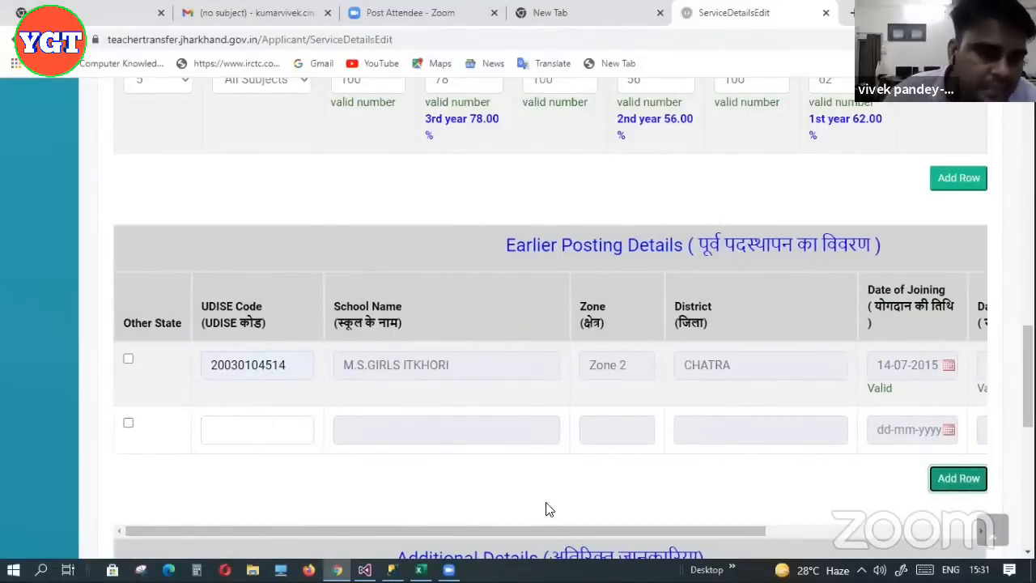
click(128, 423)
click(248, 435)
click(370, 430)
click(606, 428)
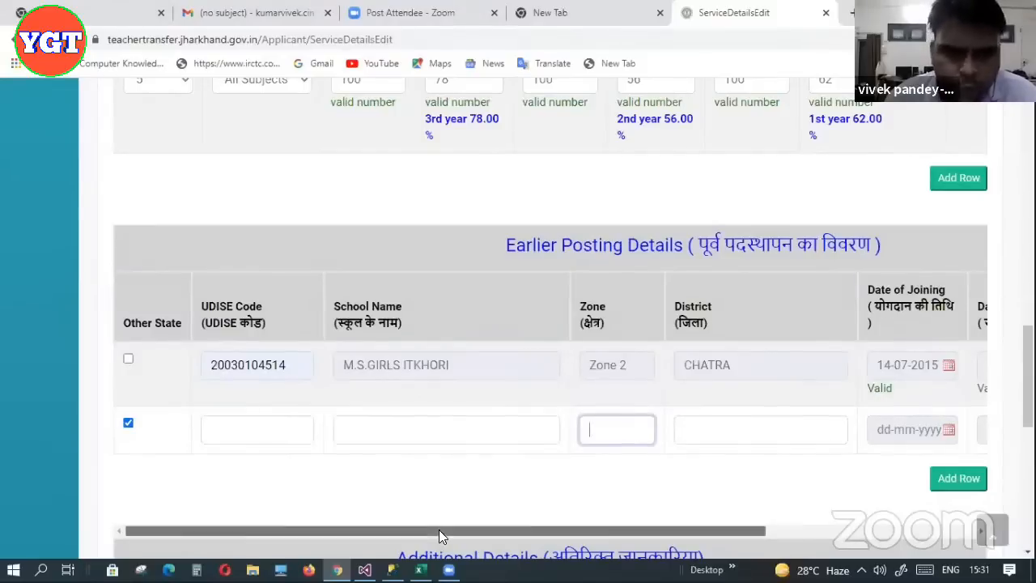
drag(439, 529, 722, 531)
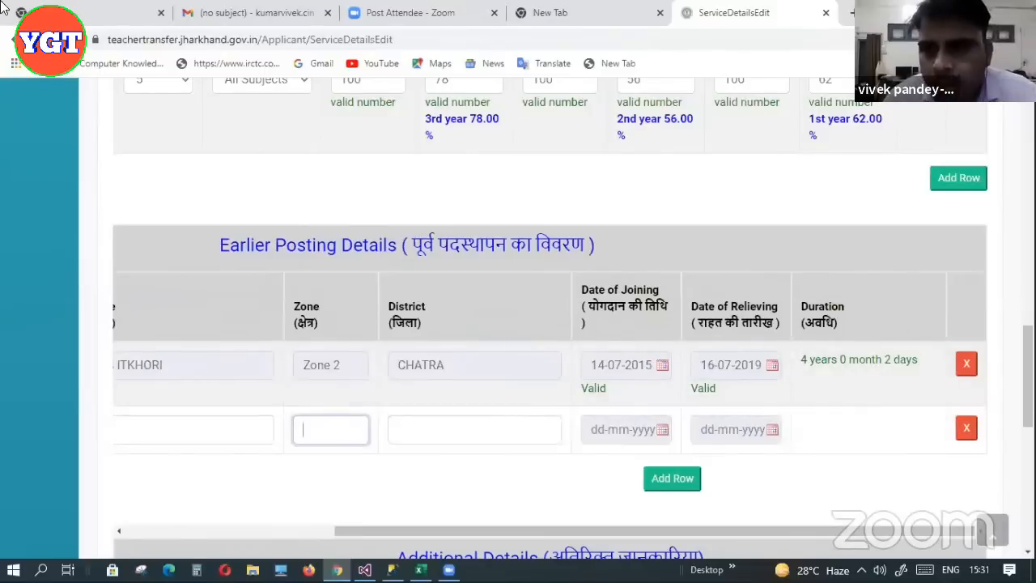
click(967, 428)
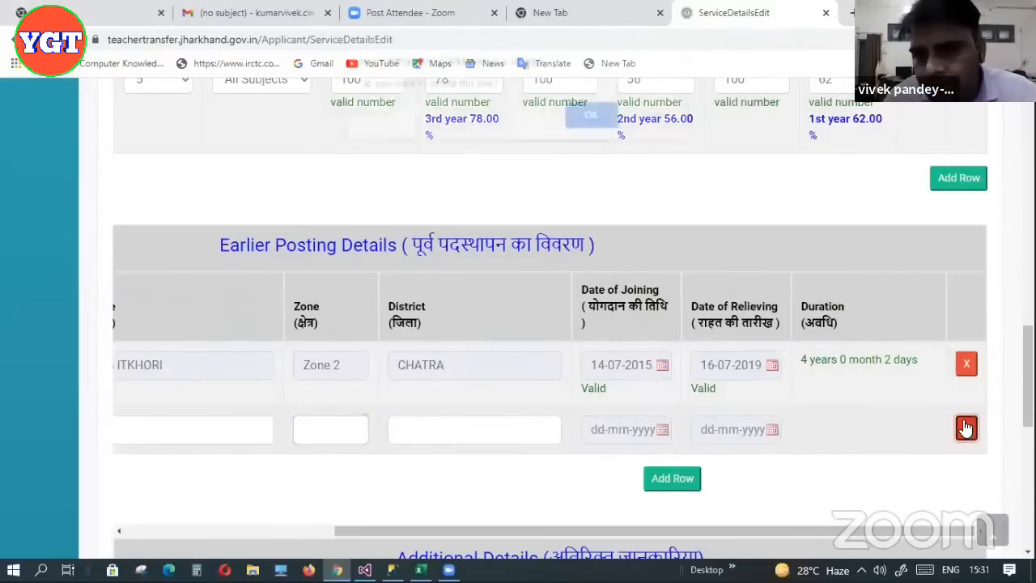
click(592, 128)
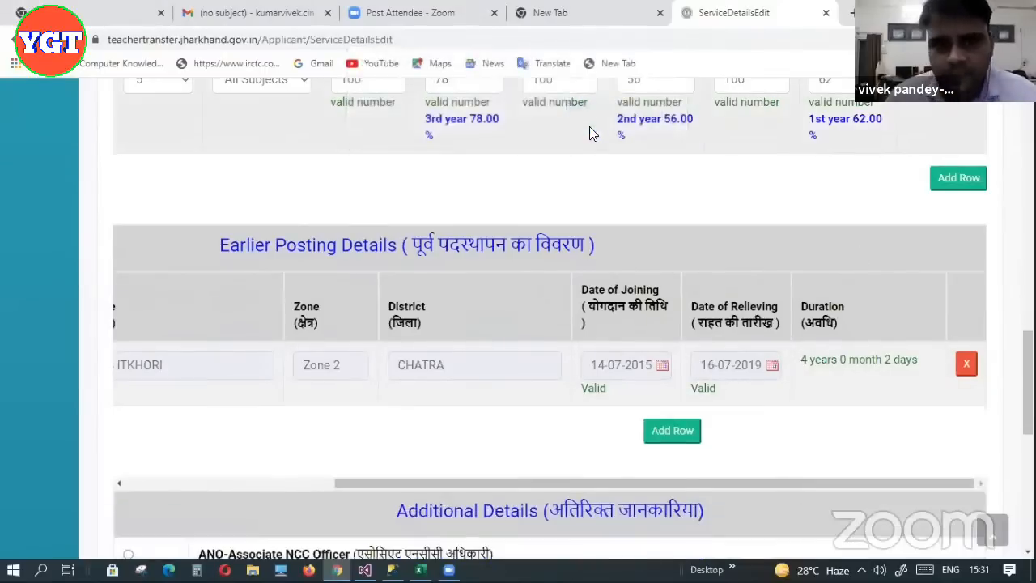
drag(564, 483, 304, 480)
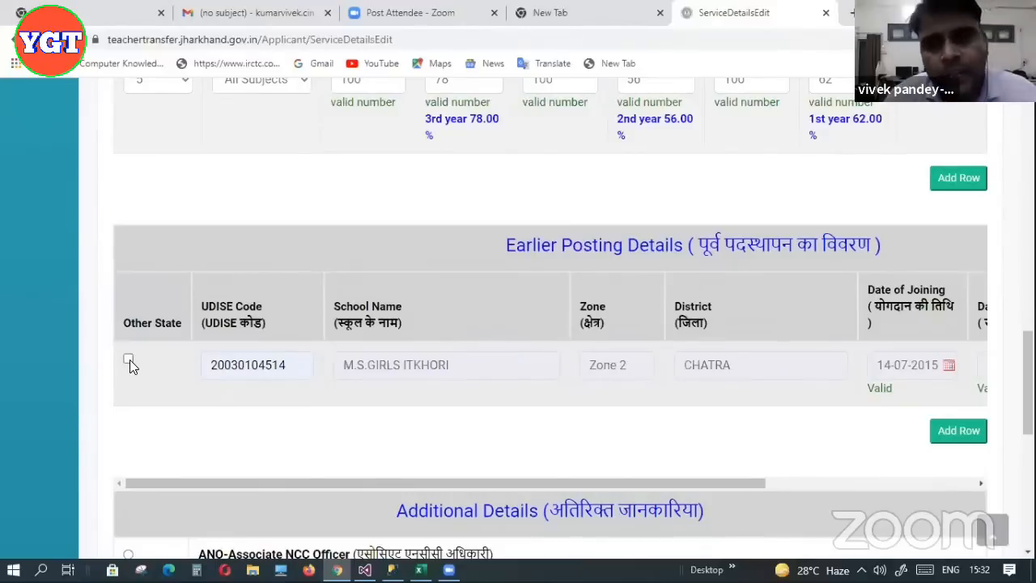
Select ANO-Associate NCC Officer under Additional Details so its certificate fields show
drag(225, 483, 564, 483)
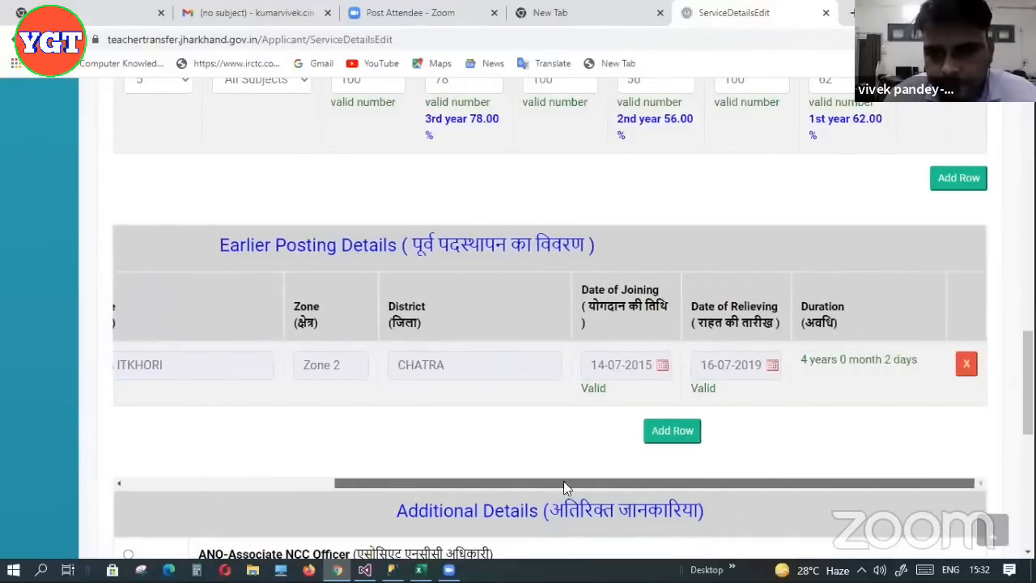
scroll(550, 324, down, 1)
scroll(550, 324, down, 2)
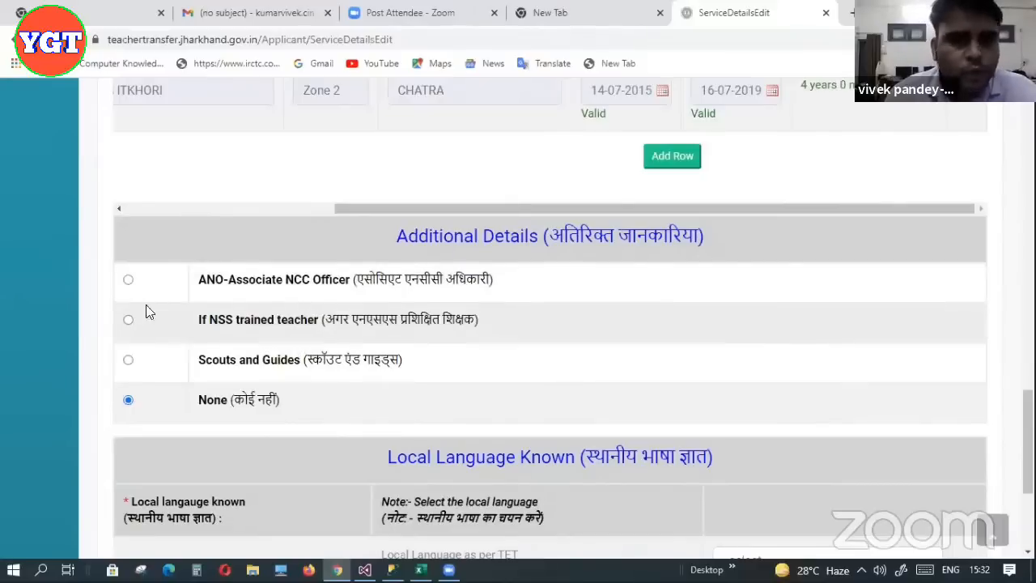
click(128, 281)
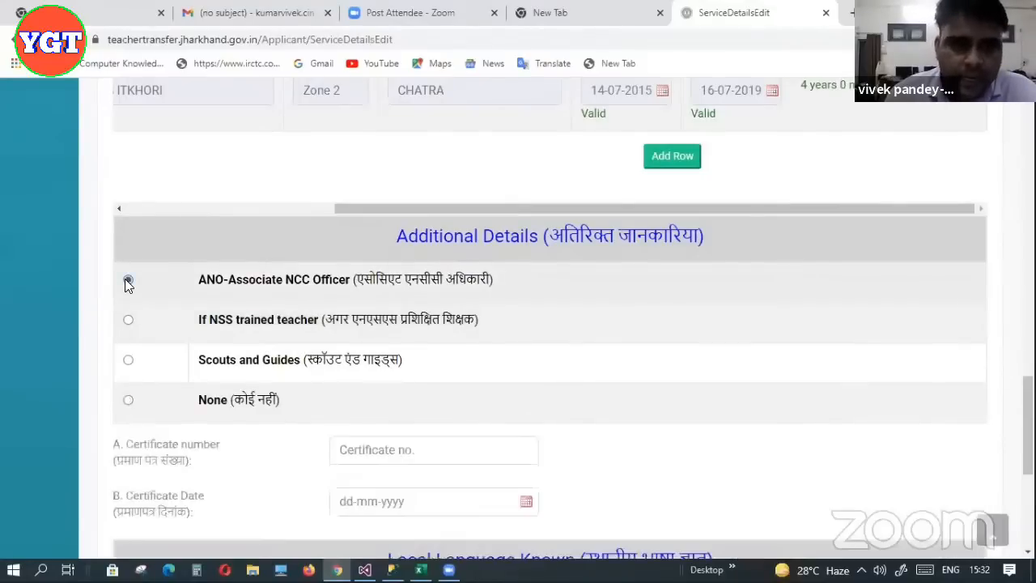
scroll(694, 317, down, 3)
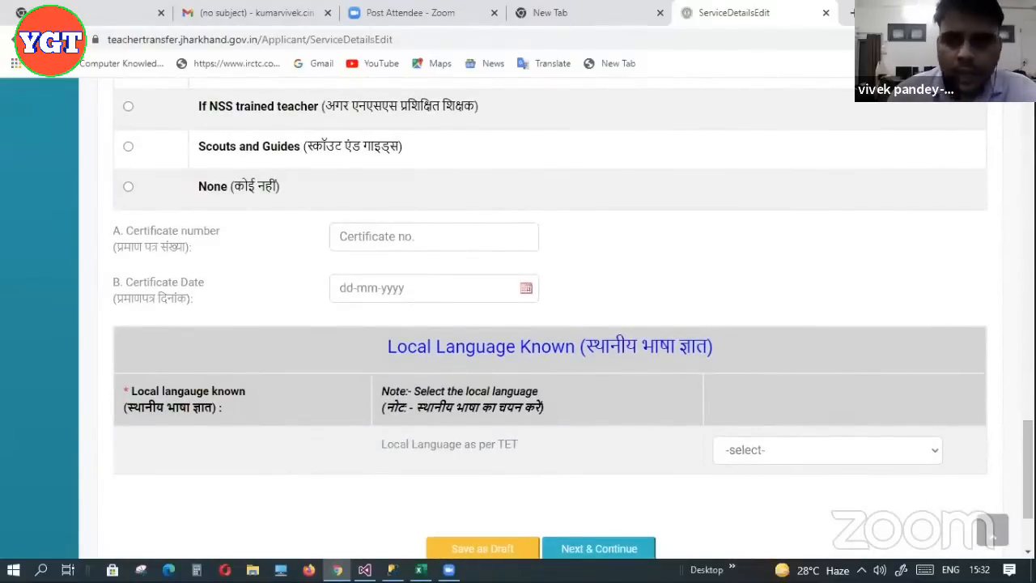
scroll(1028, 453, up, 2)
scroll(550, 324, up, 1)
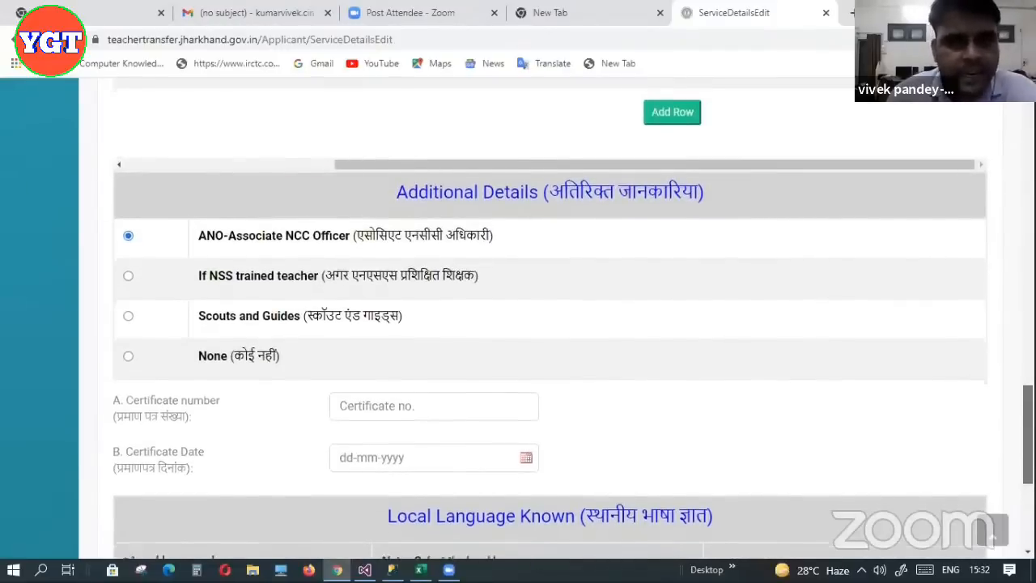
scroll(829, 340, down, 1)
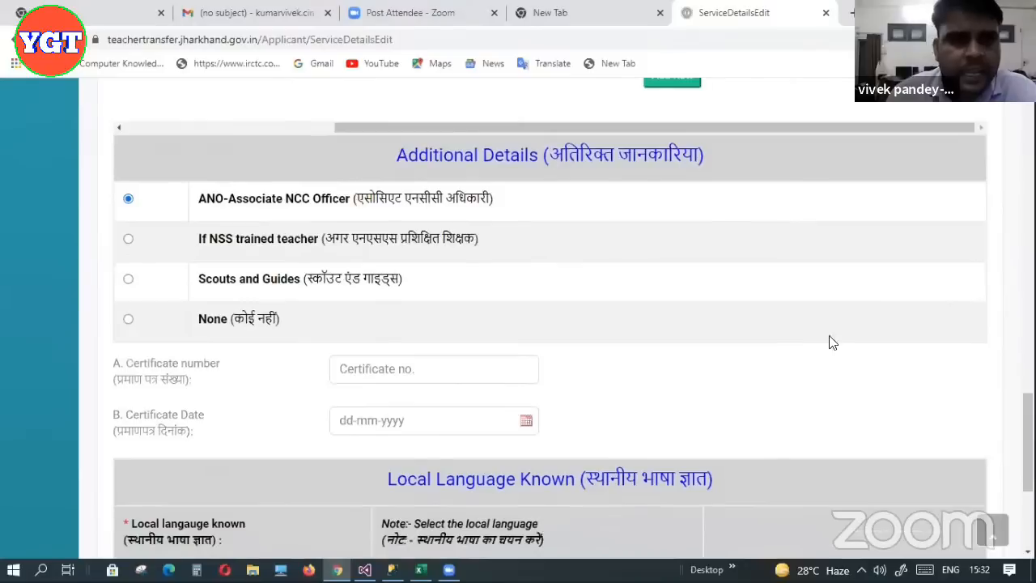
click(128, 319)
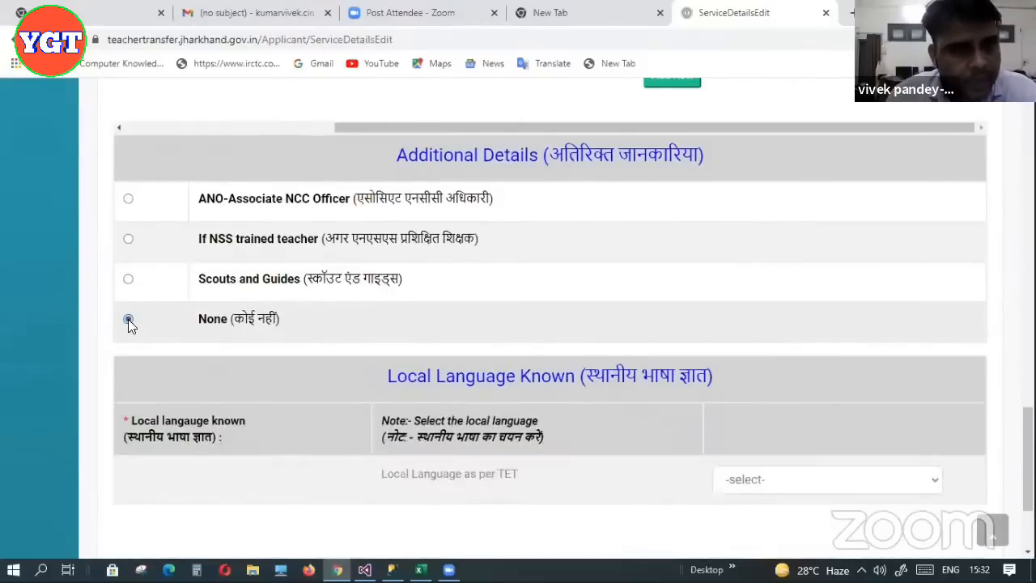
click(128, 198)
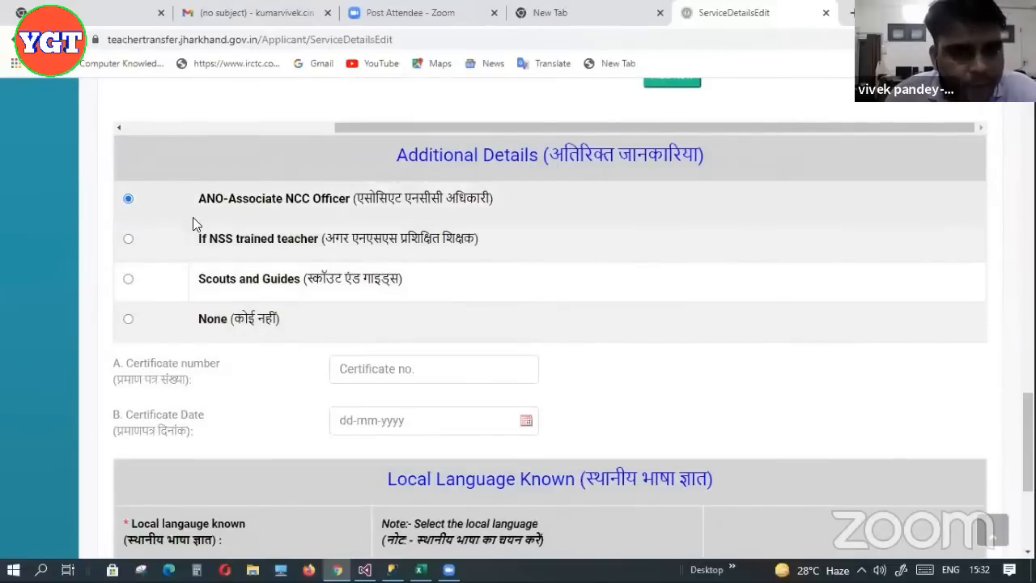
click(406, 371)
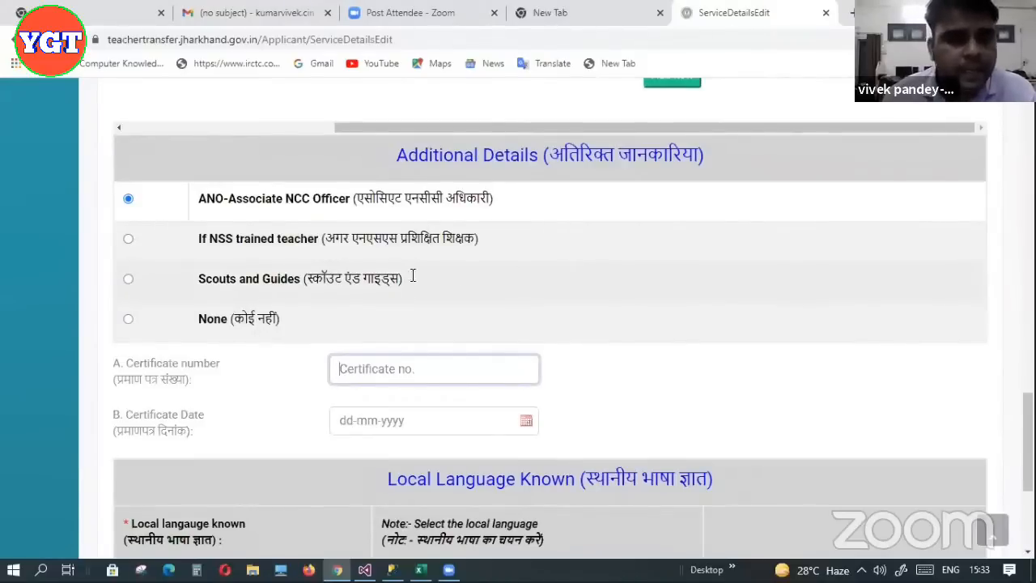
Fill the certificate number from the autofill suggestion and set Certificate Date to 06-07-2021
scroll(724, 310, down, 1)
scroll(164, 301, down, 1)
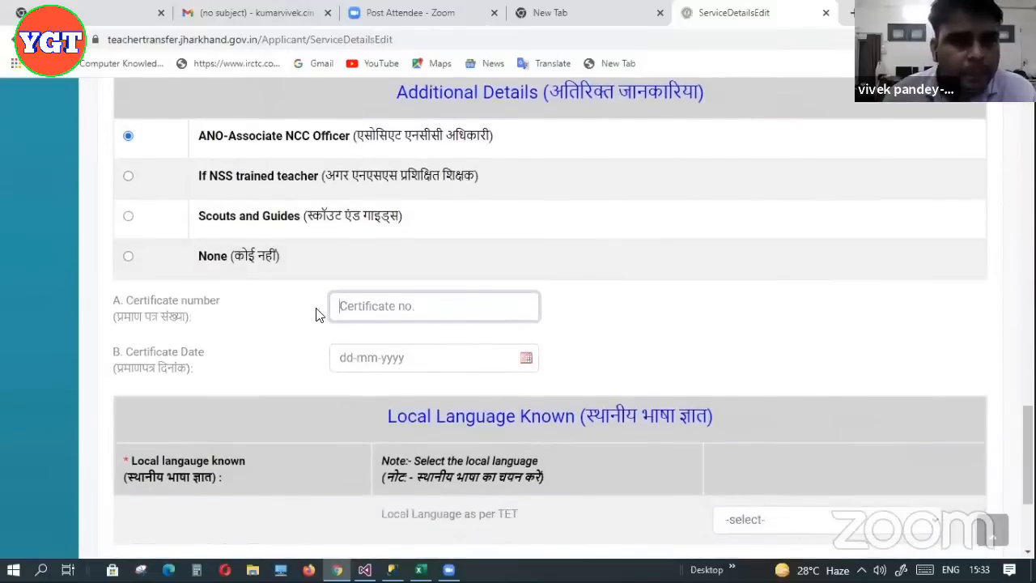
text(12)
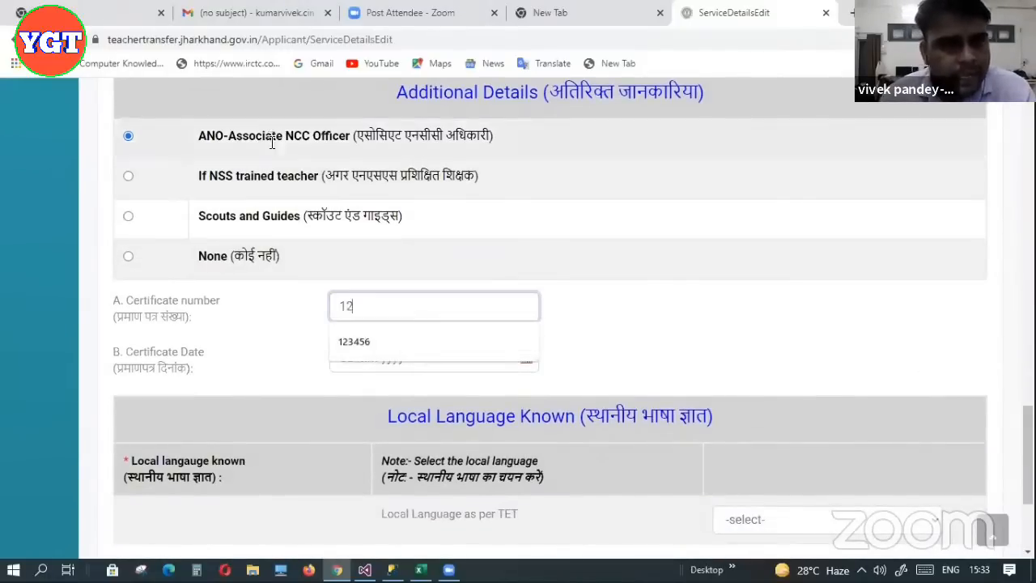
click(315, 154)
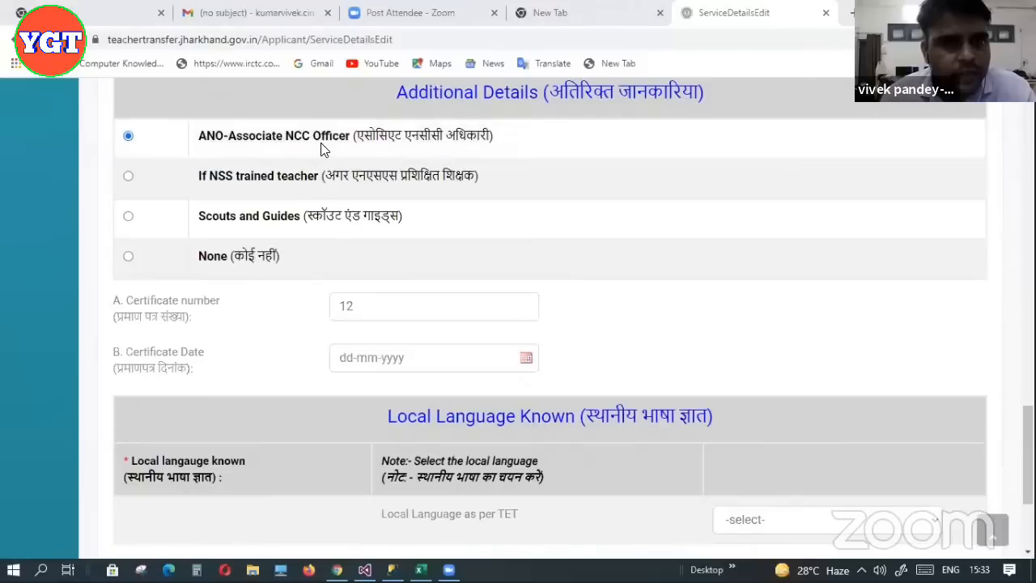
click(375, 316)
click(357, 331)
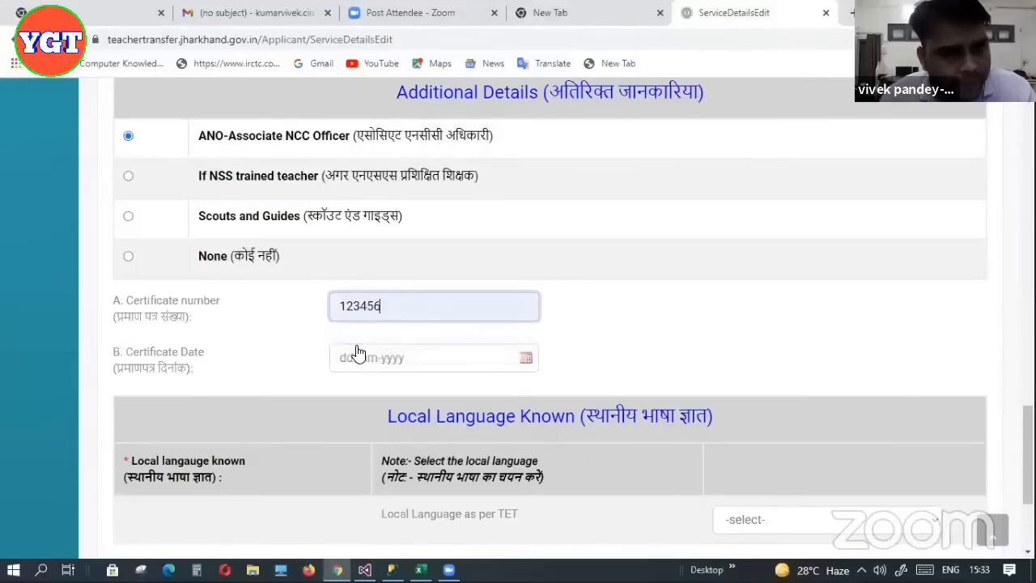
click(526, 357)
click(356, 393)
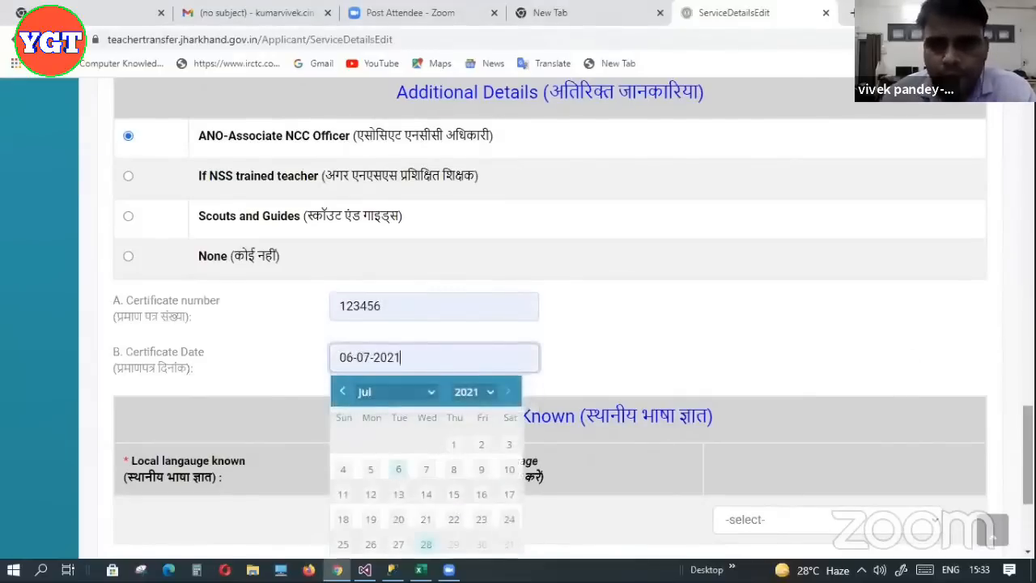
scroll(551, 324, down, 2)
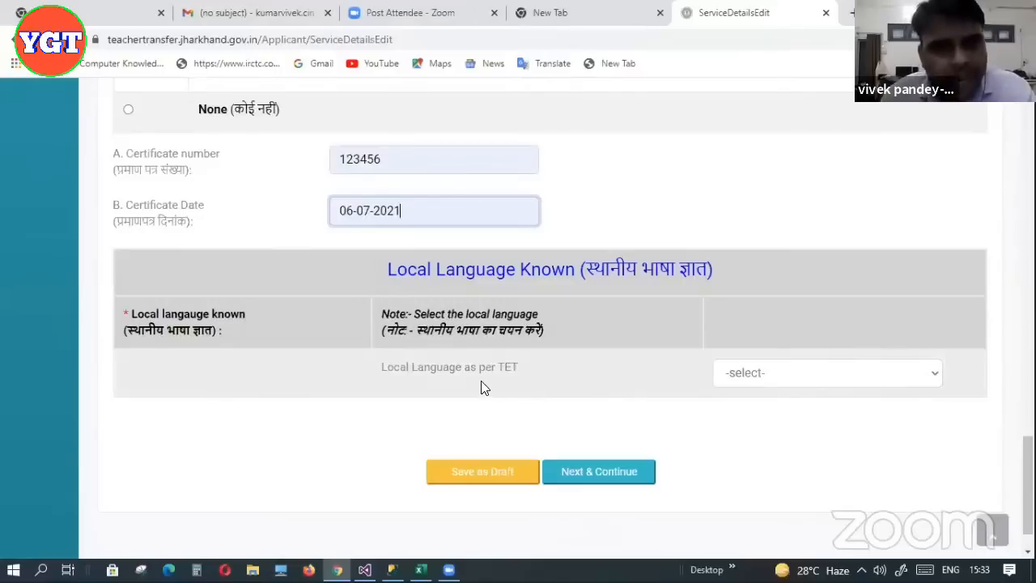
Choose Santhali as the Local Language as per TET
click(819, 377)
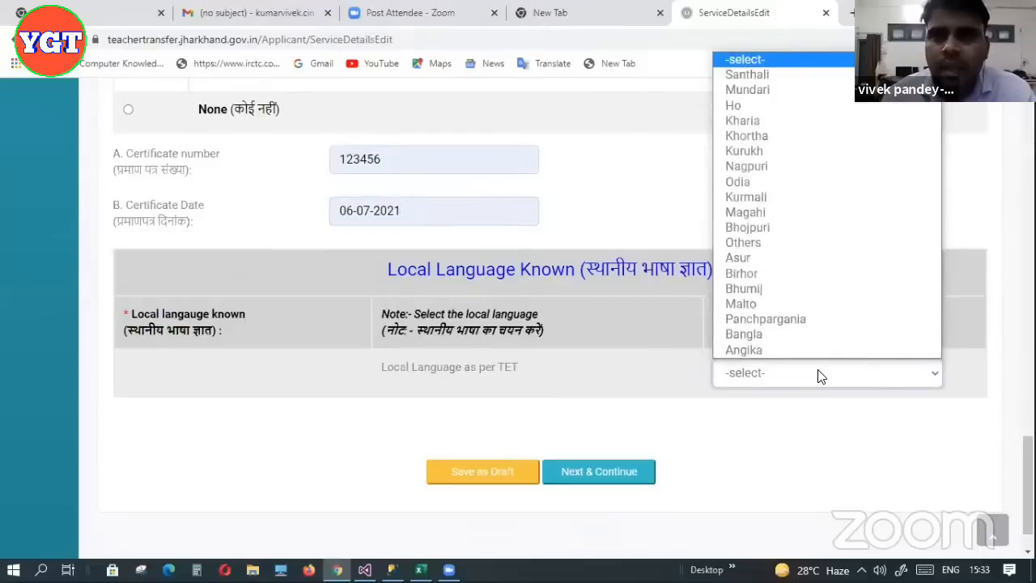
click(751, 74)
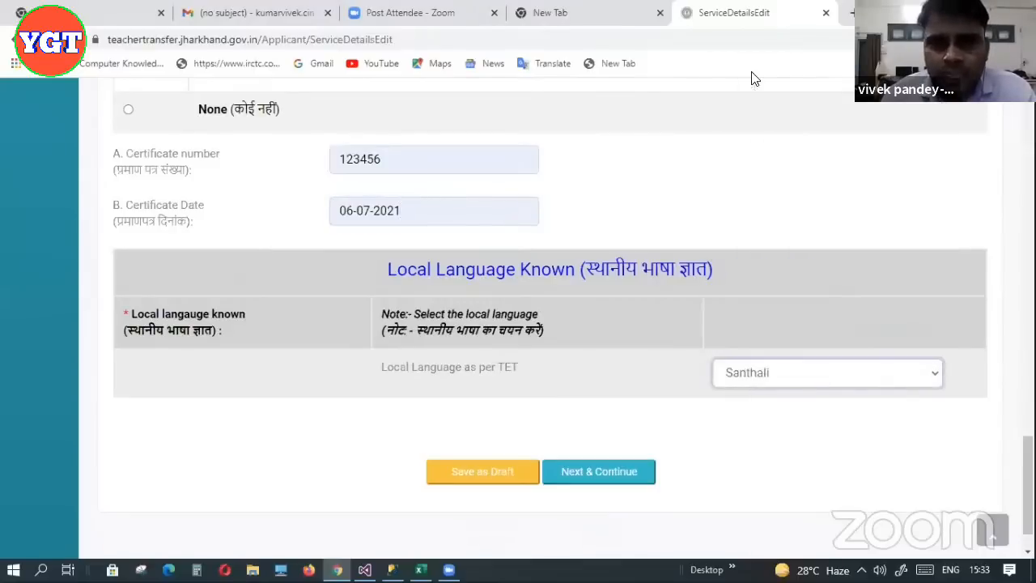
scroll(1026, 485, down, 1)
scroll(1026, 485, down, 1)
scroll(550, 324, up, 10)
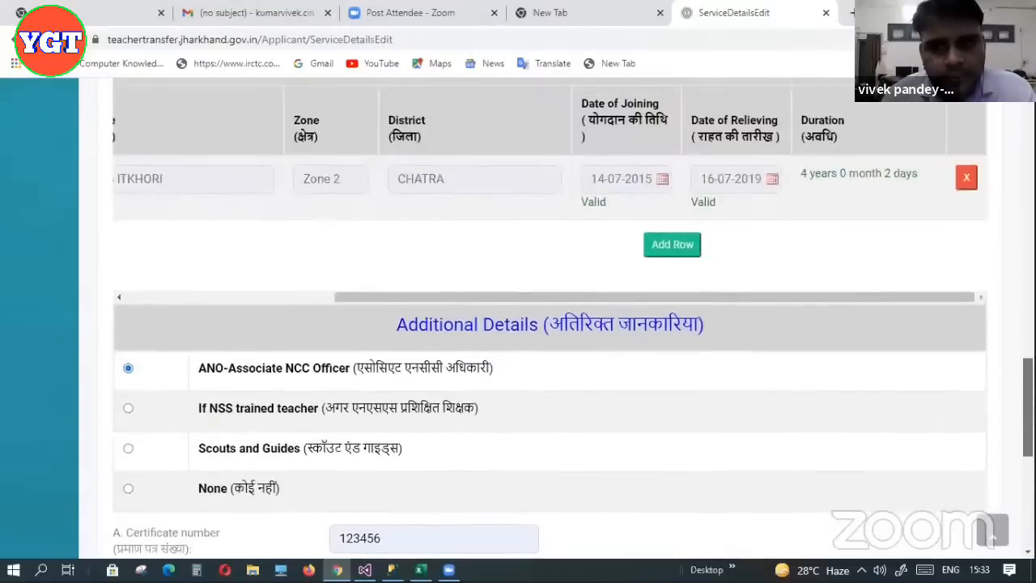
scroll(550, 324, up, 6)
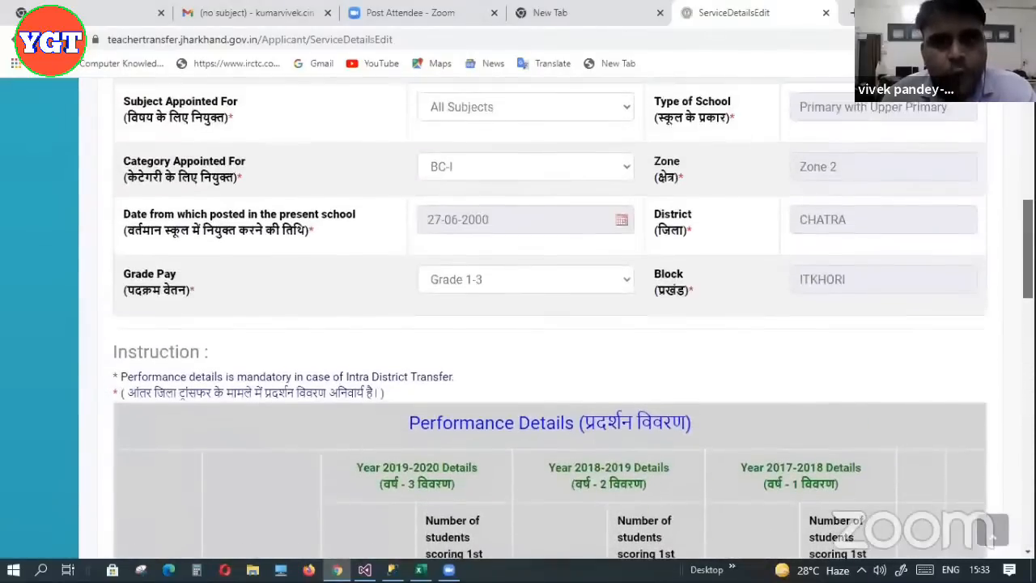
scroll(550, 324, down, 8)
scroll(526, 315, down, 10)
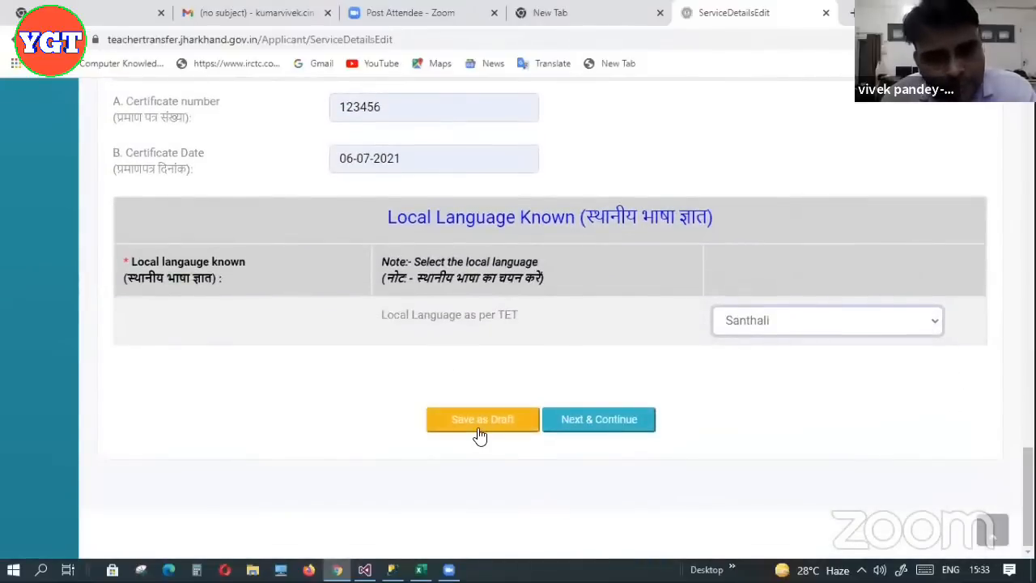
Save the Service Details as a draft and check the 'Draft saved successfully' message
click(481, 433)
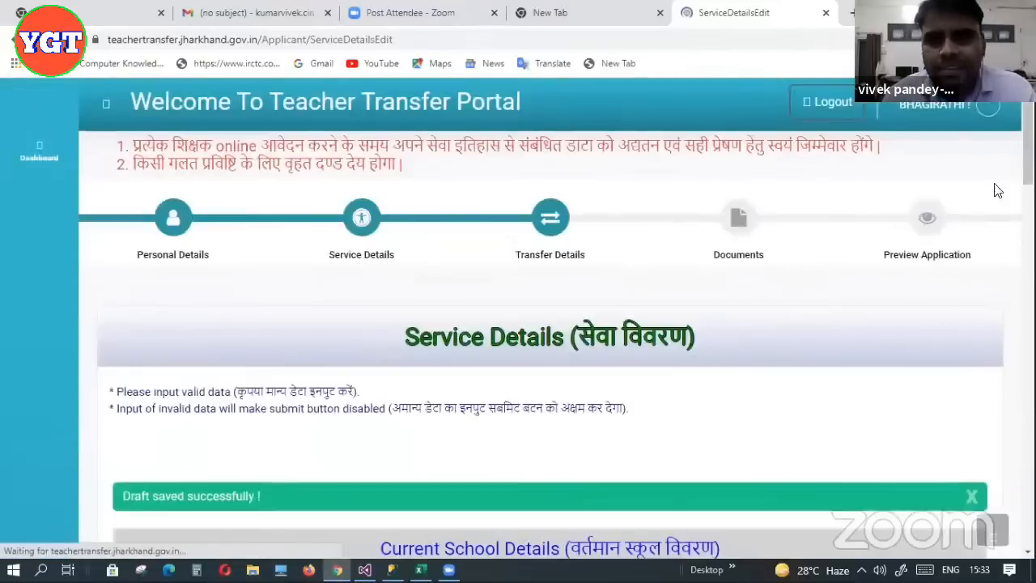
drag(1028, 95, 1028, 143)
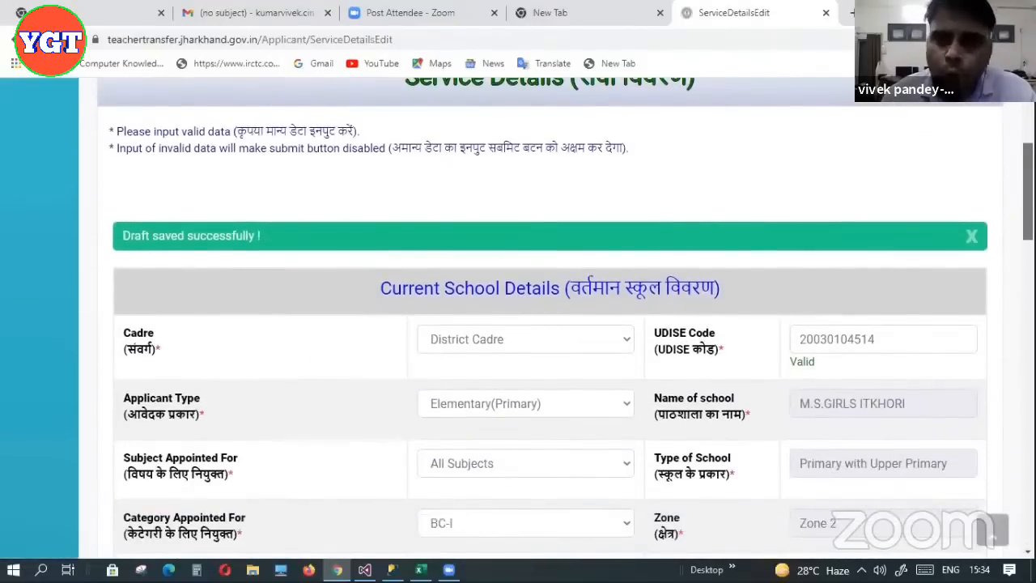
drag(1028, 144, 1028, 114)
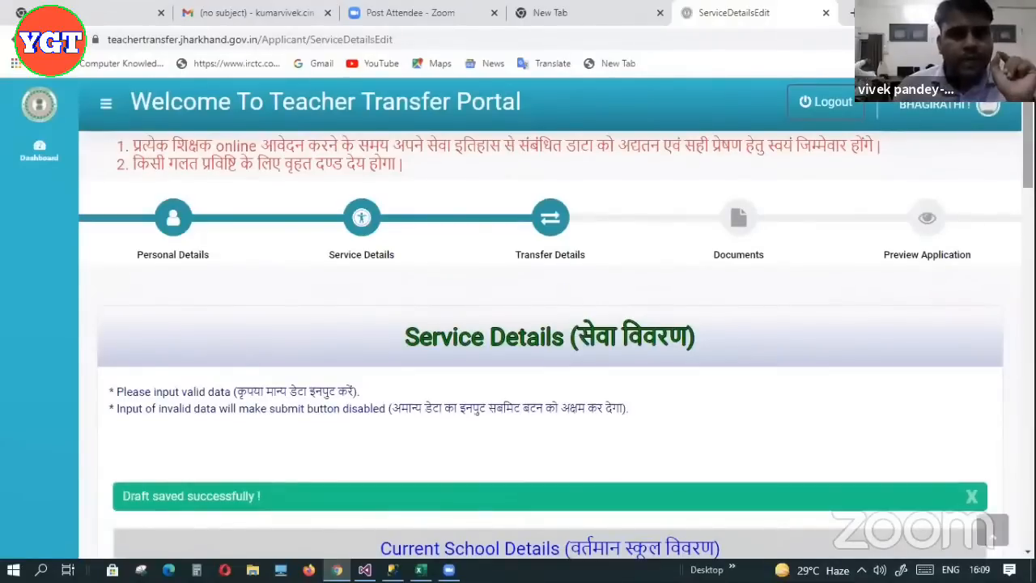
scroll(551, 324, down, 1)
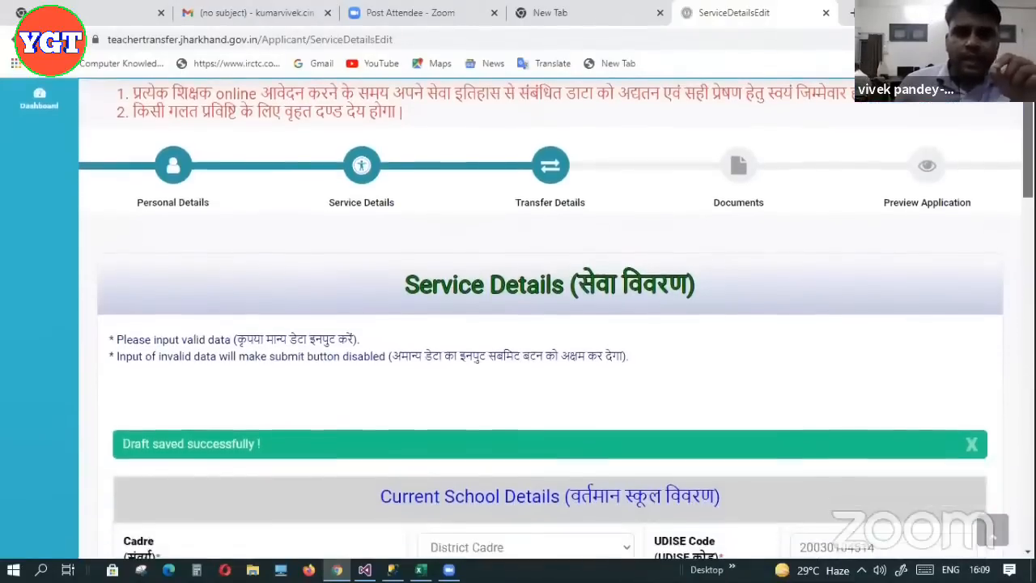
scroll(550, 323, down, 5)
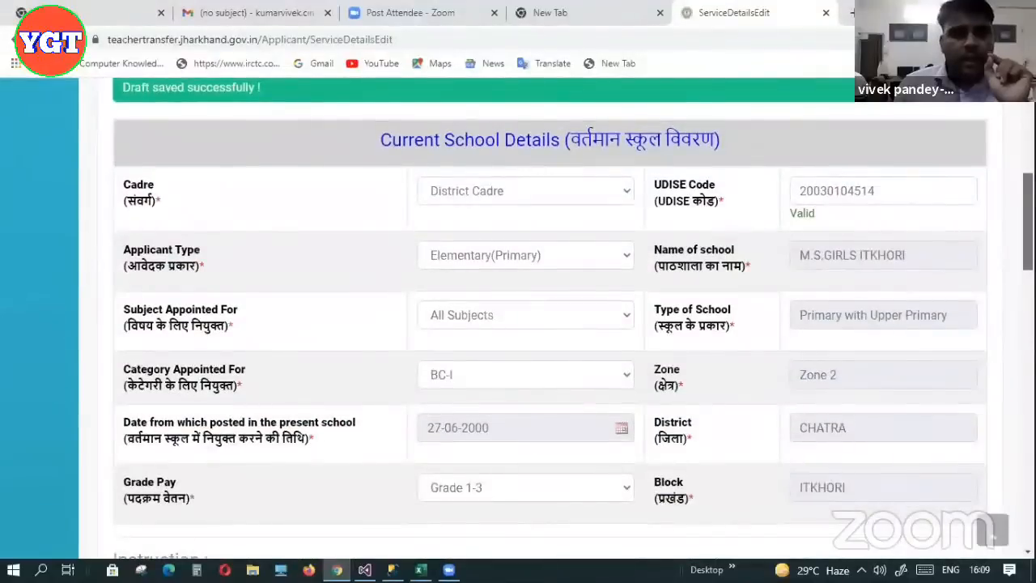
scroll(550, 323, down, 1)
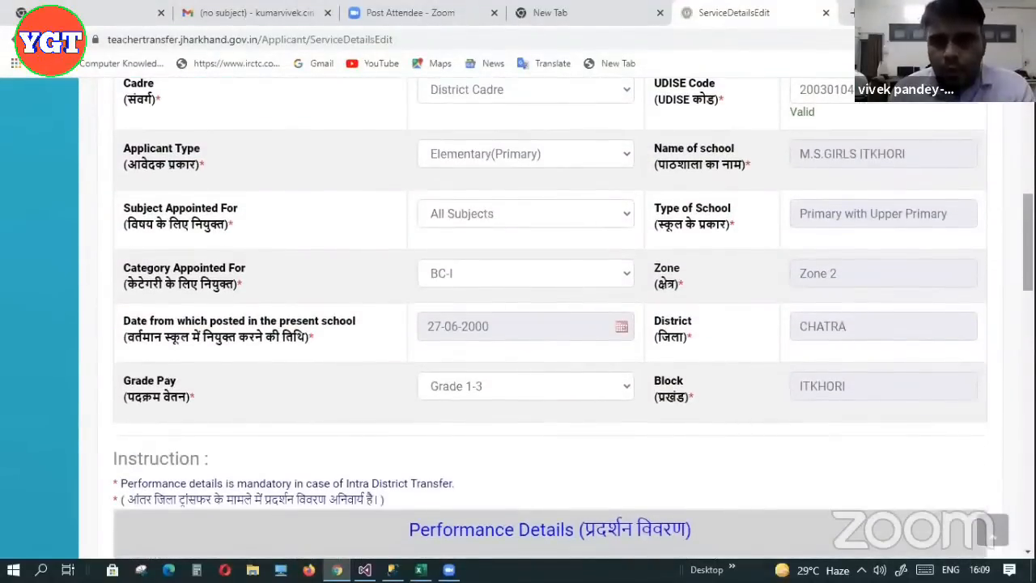
scroll(351, 410, up, 1)
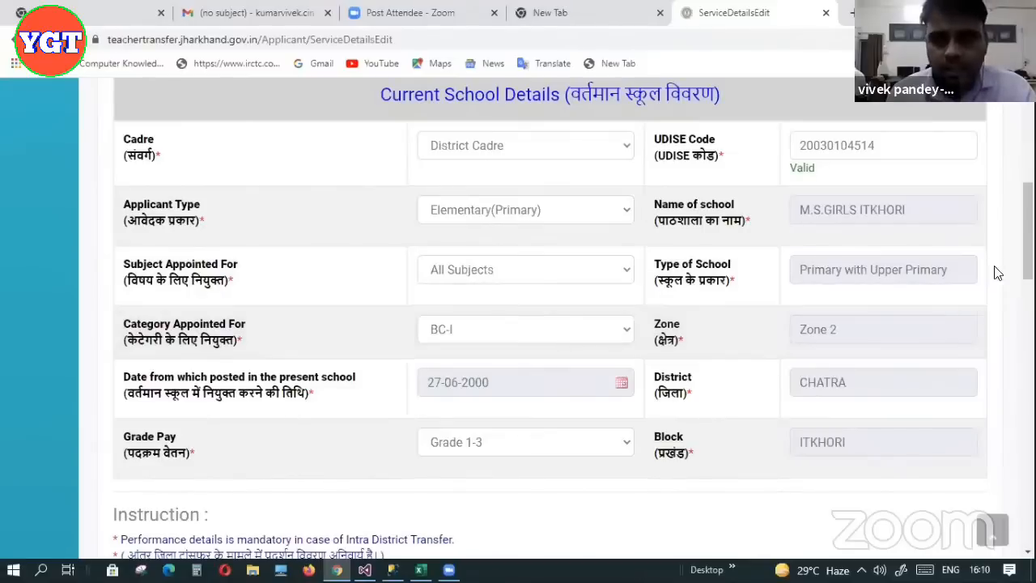
scroll(550, 324, down, 15)
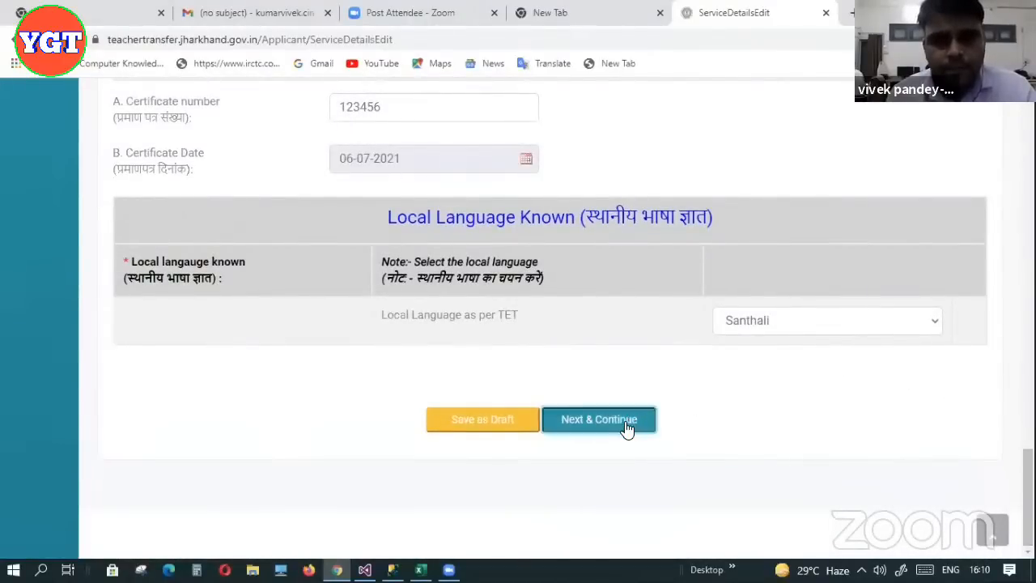
Advance to the Transfer Option Details step and close the Google Translate popup
click(625, 428)
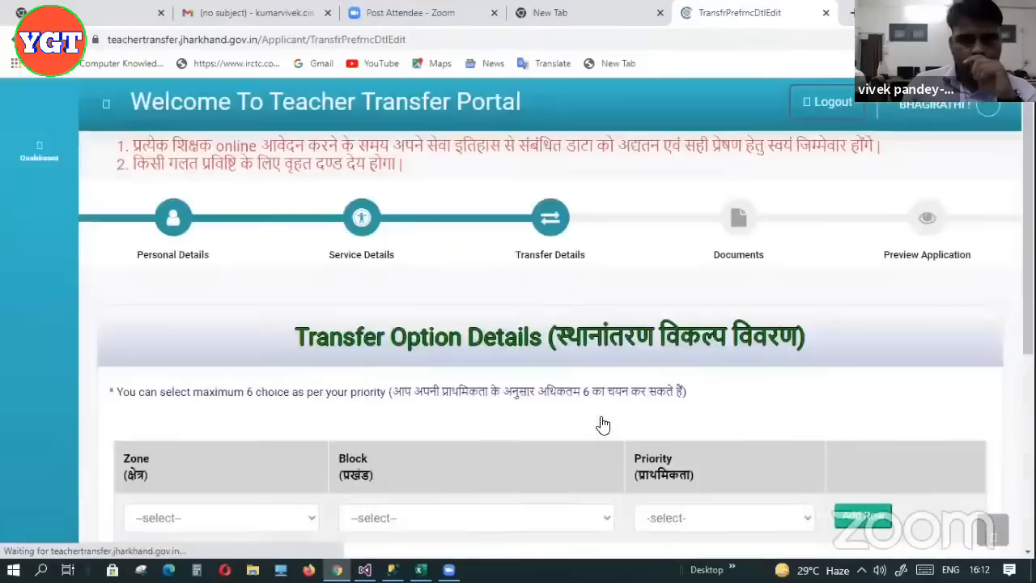
scroll(518, 324, down, 3)
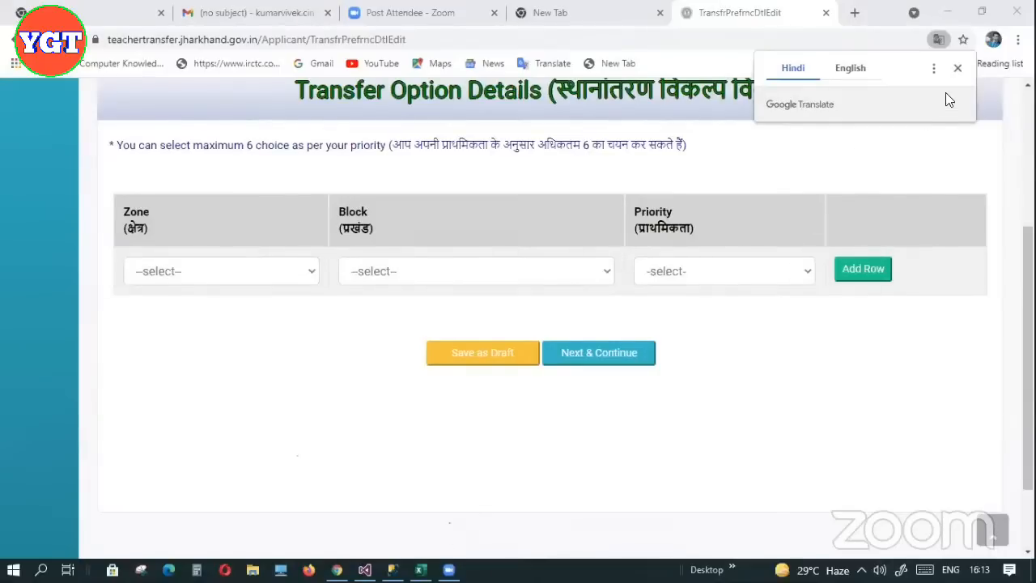
click(957, 69)
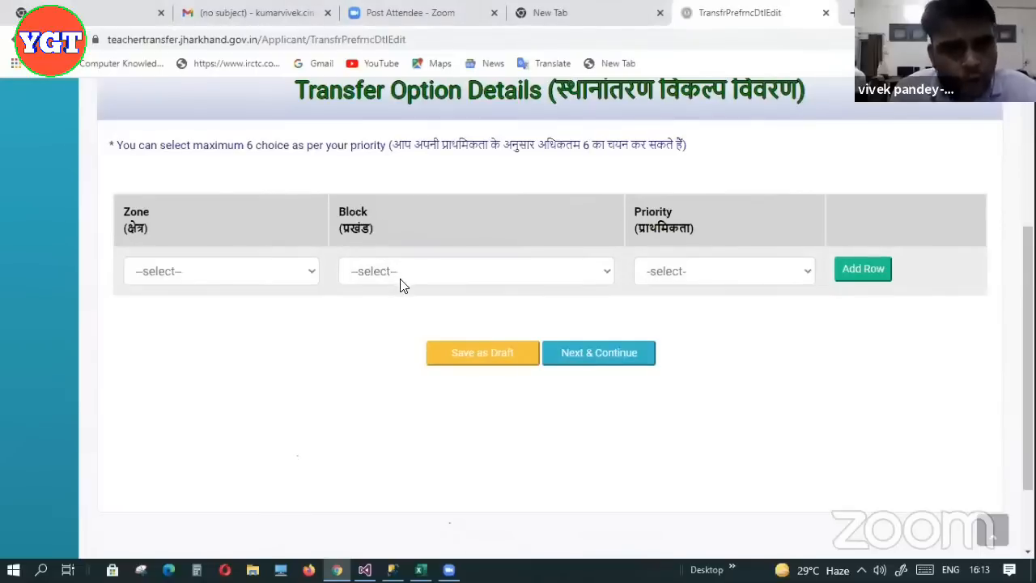
Set the first transfer preference to Zone 1, block CHATRA, priority 1st
click(292, 270)
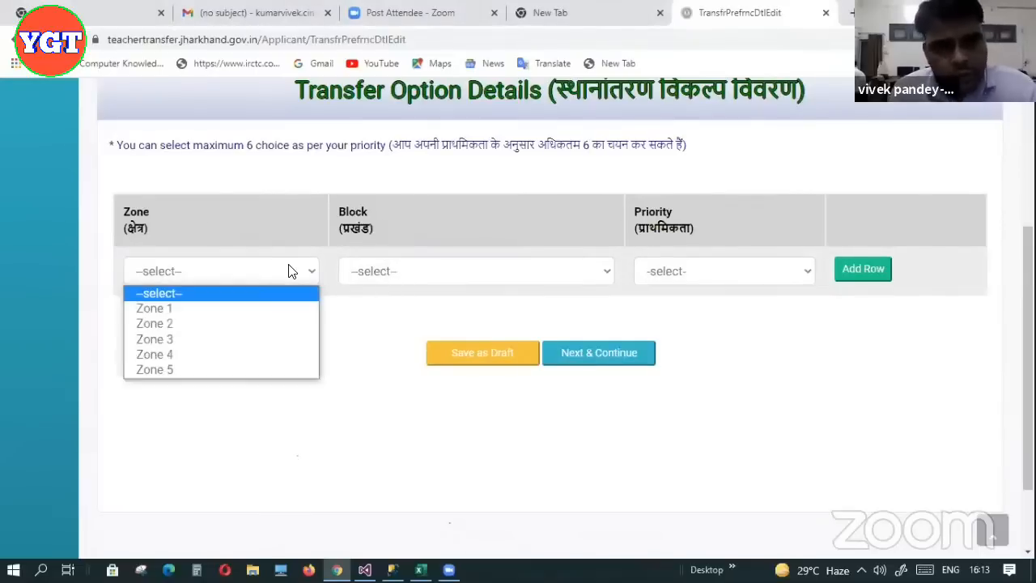
click(241, 308)
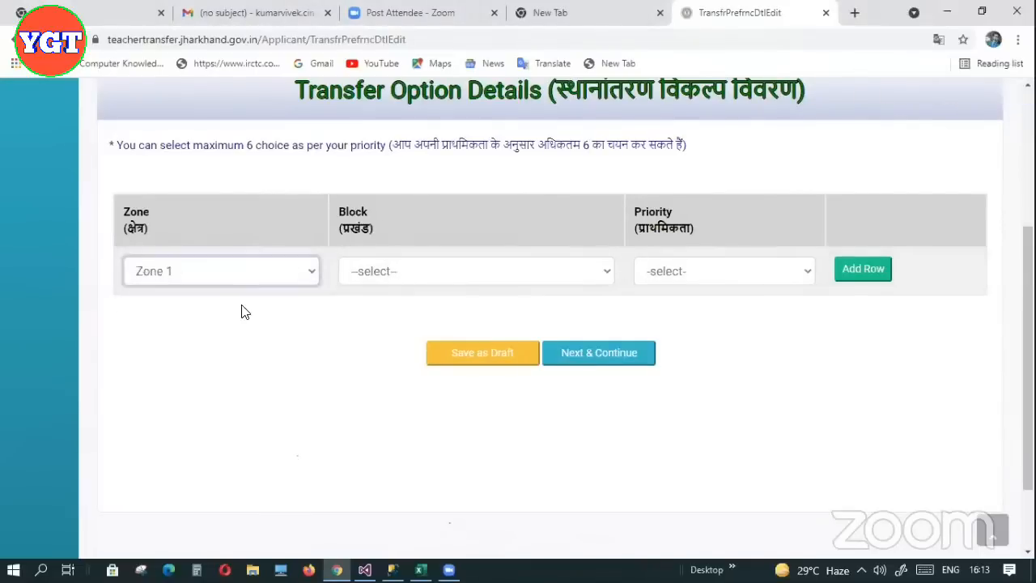
click(400, 276)
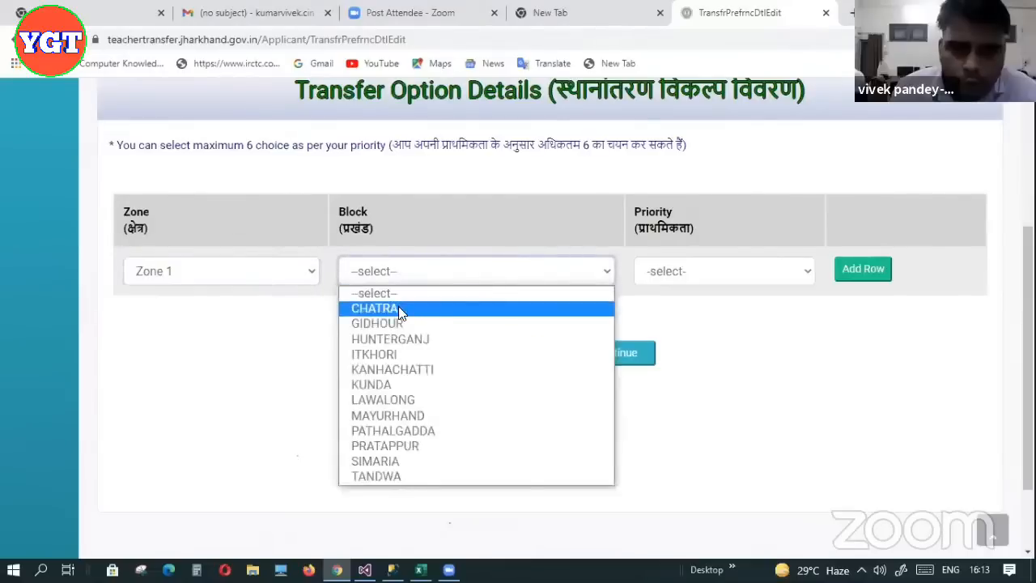
click(398, 308)
click(701, 275)
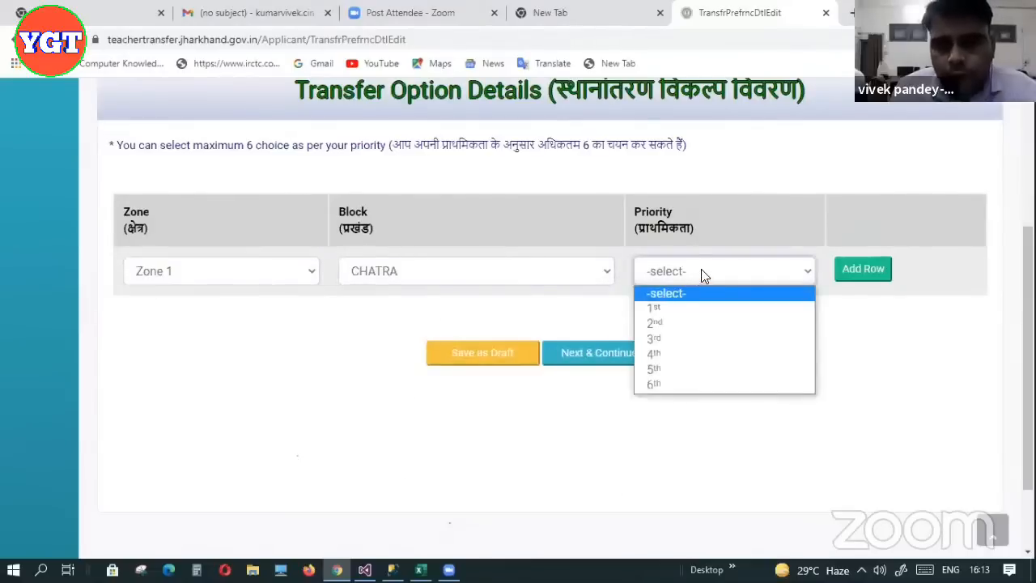
click(667, 313)
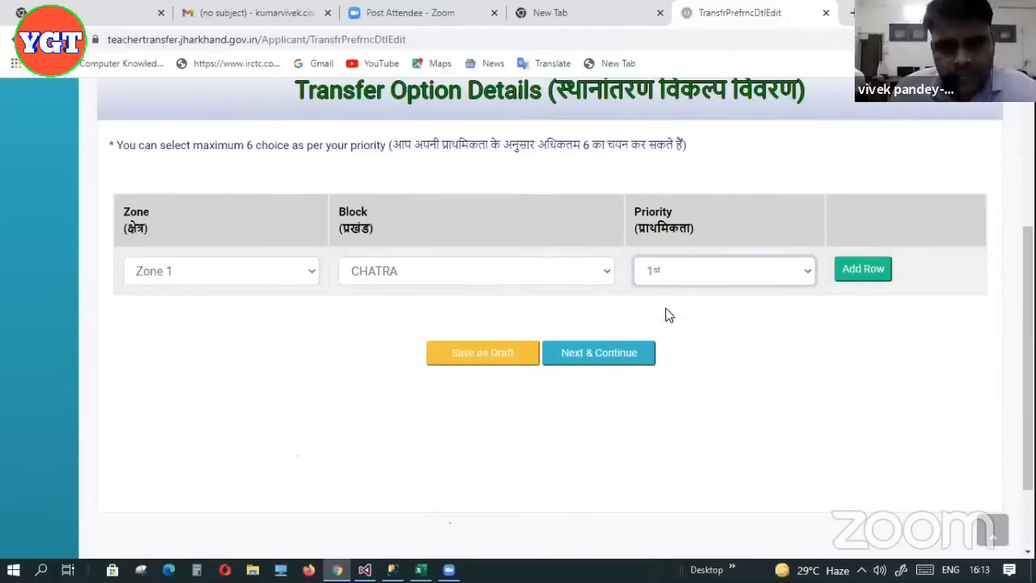
Add a second preference row with Zone 1, block GIDHOUR, priority 2nd
click(869, 277)
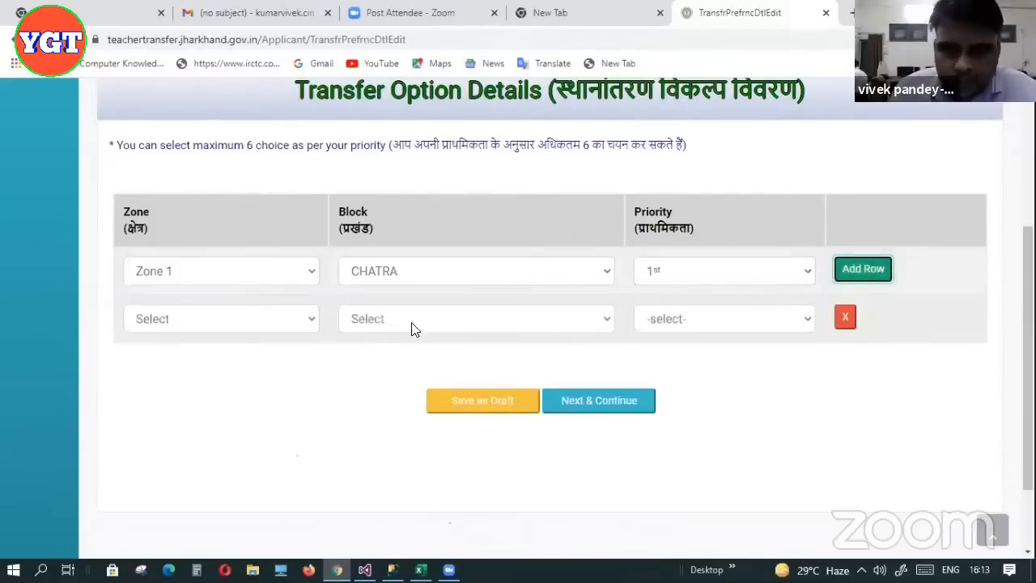
click(293, 321)
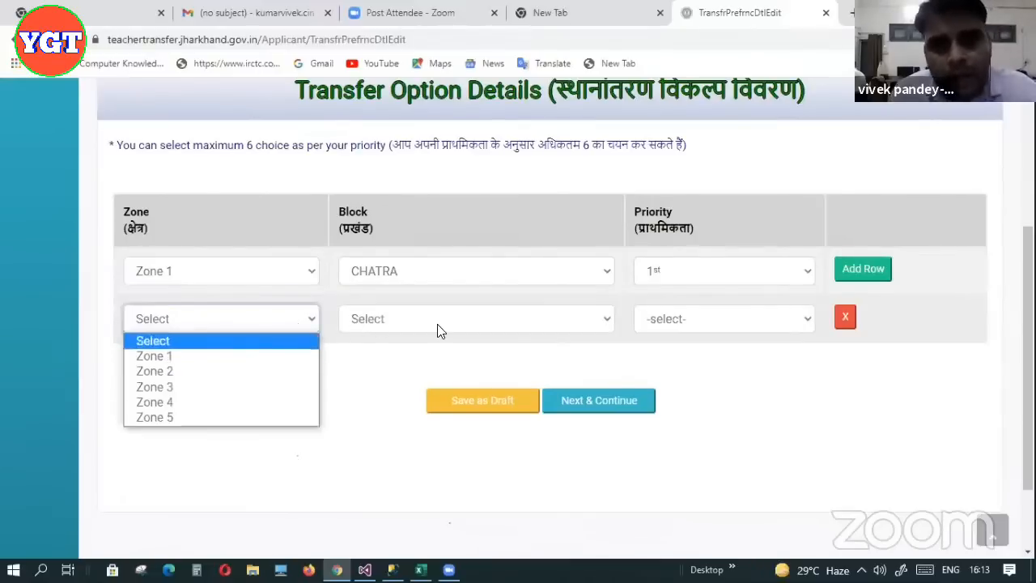
click(248, 359)
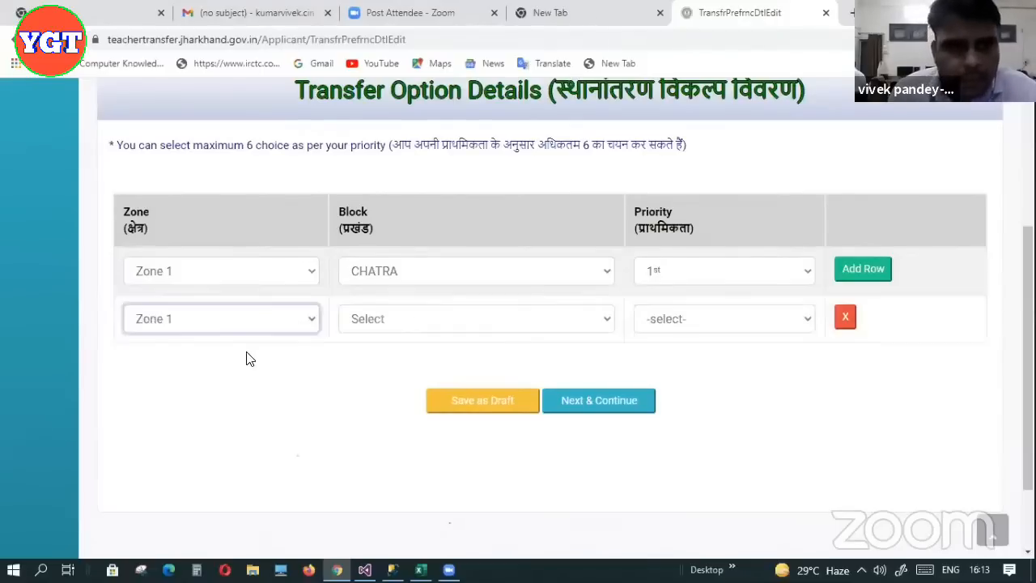
click(394, 321)
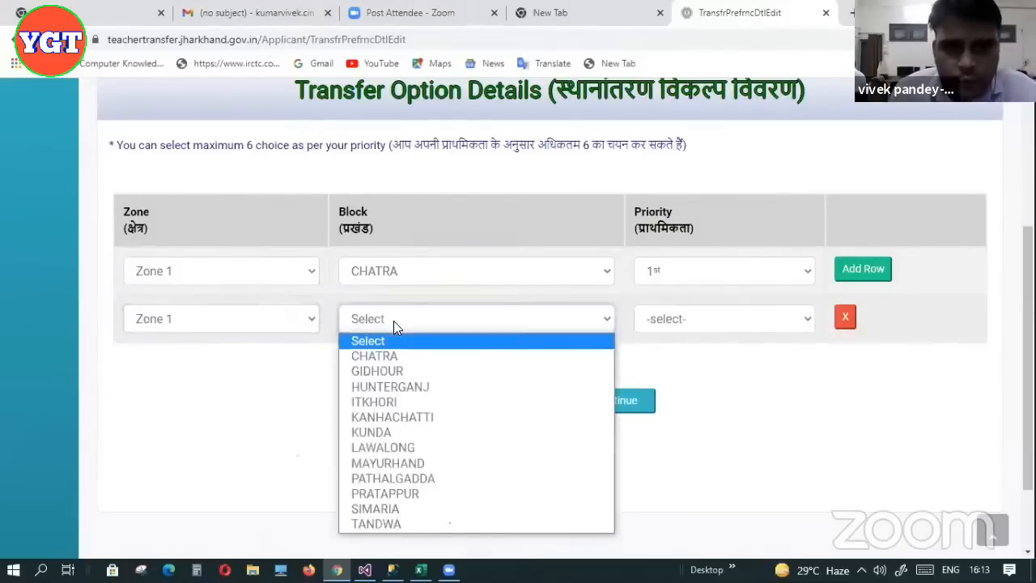
click(394, 369)
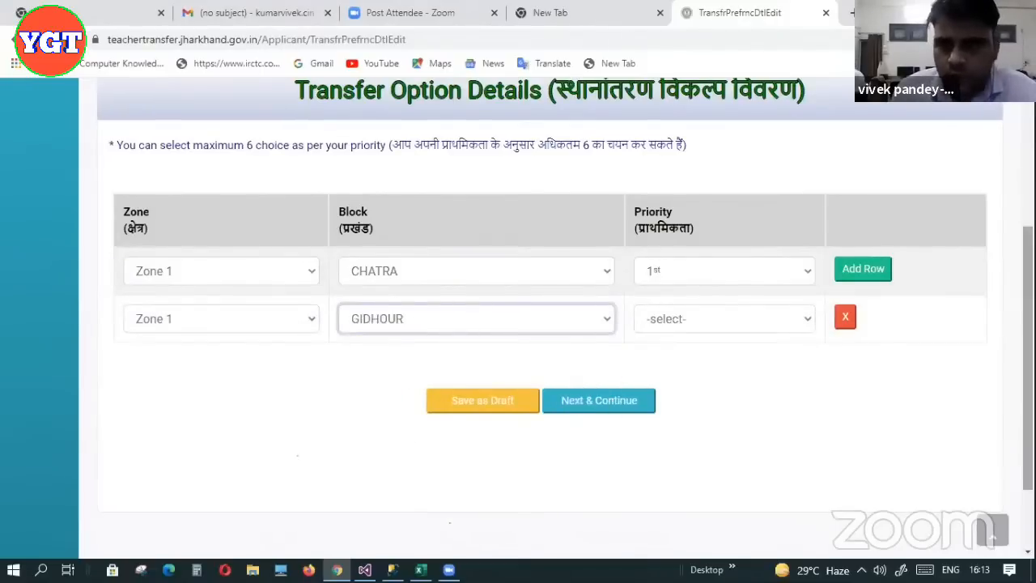
scroll(551, 284, down, 1)
click(750, 261)
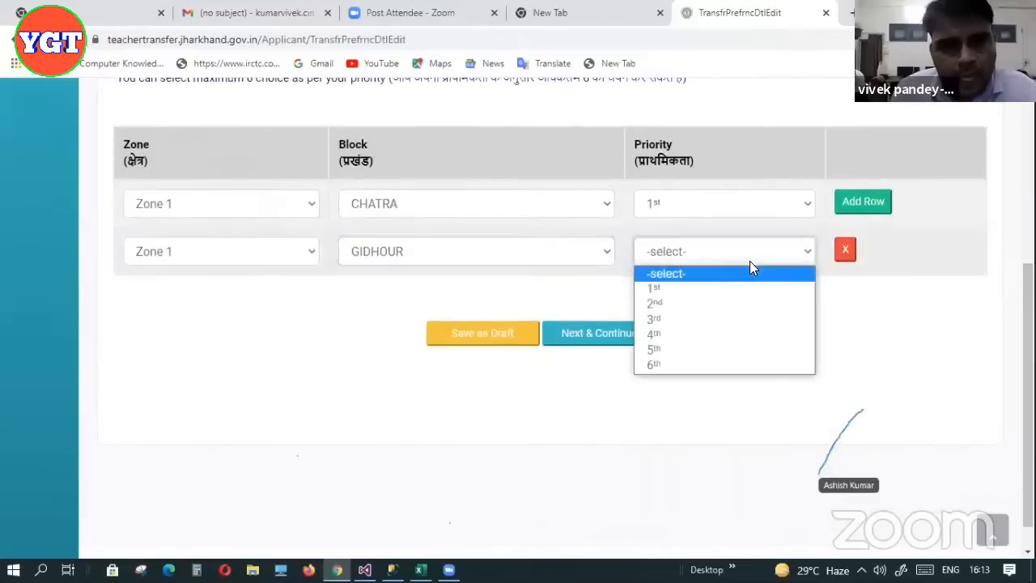
click(706, 303)
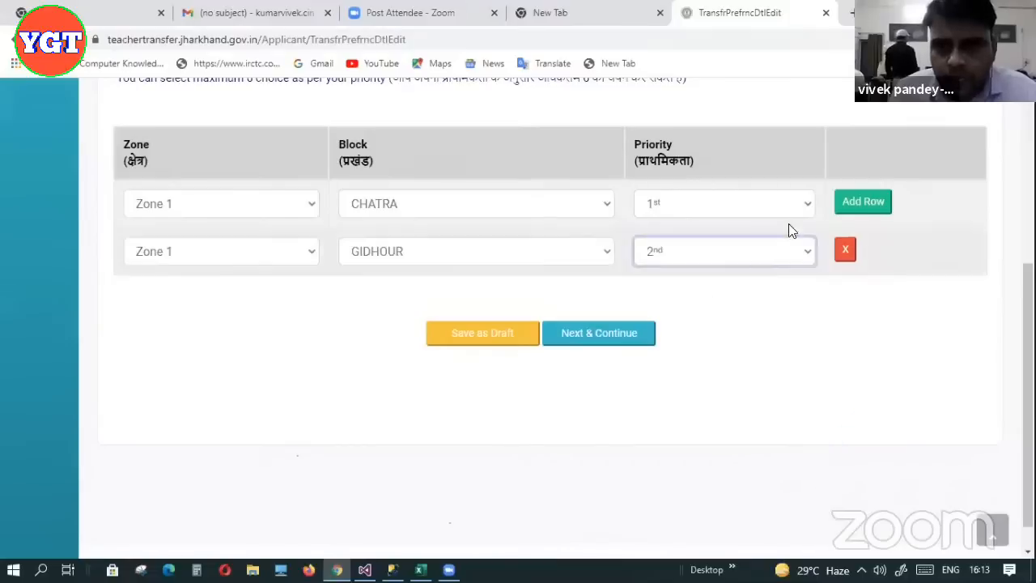
Add a third preference row with Zone 2, block ITKHORI, priority 3rd
click(863, 204)
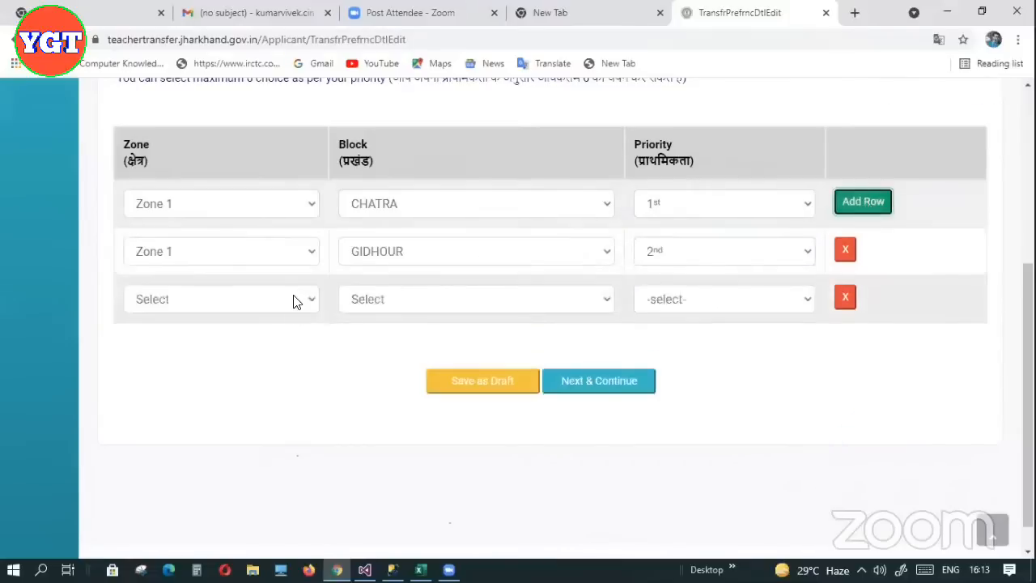
click(296, 299)
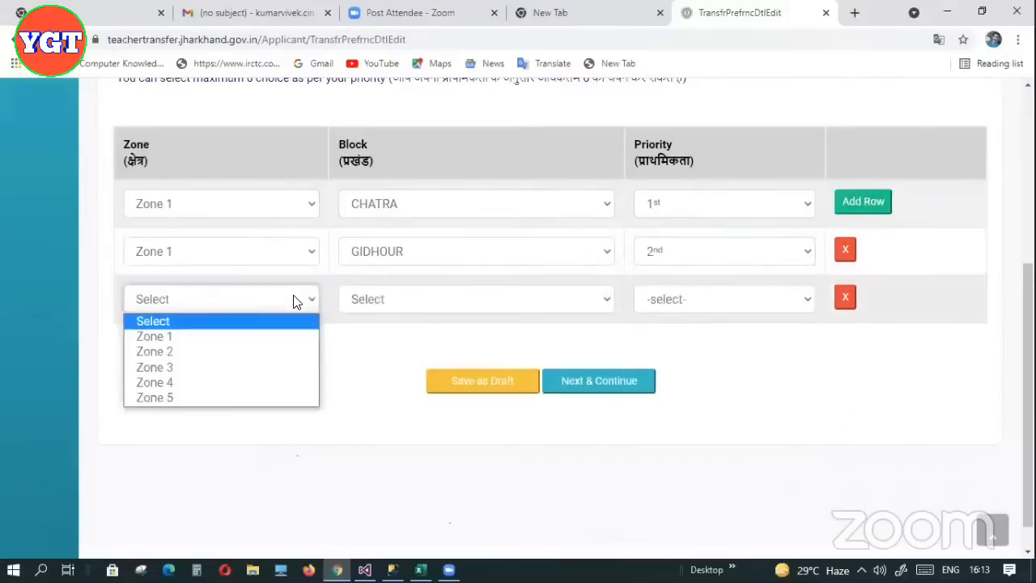
click(206, 356)
click(452, 301)
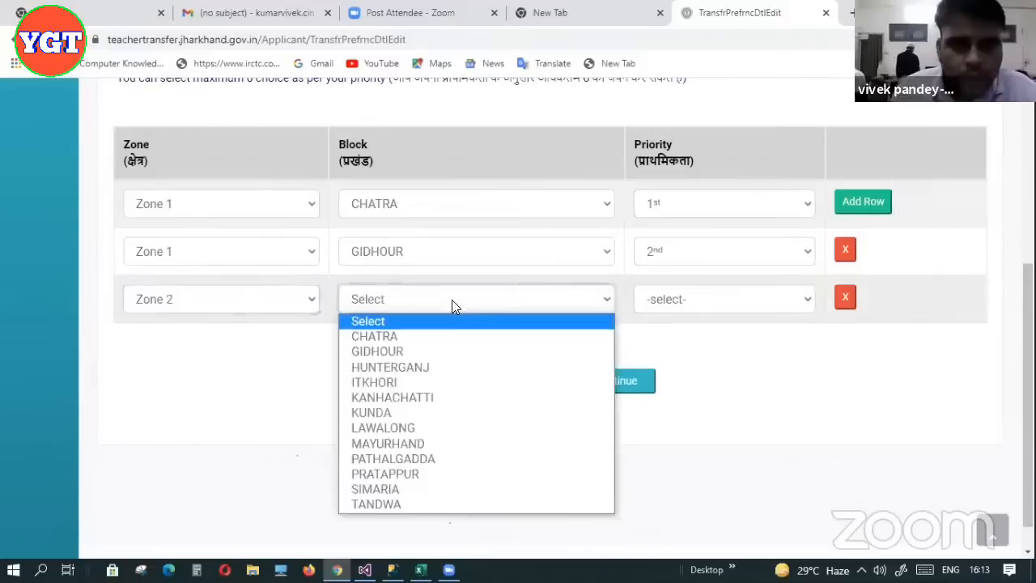
click(402, 382)
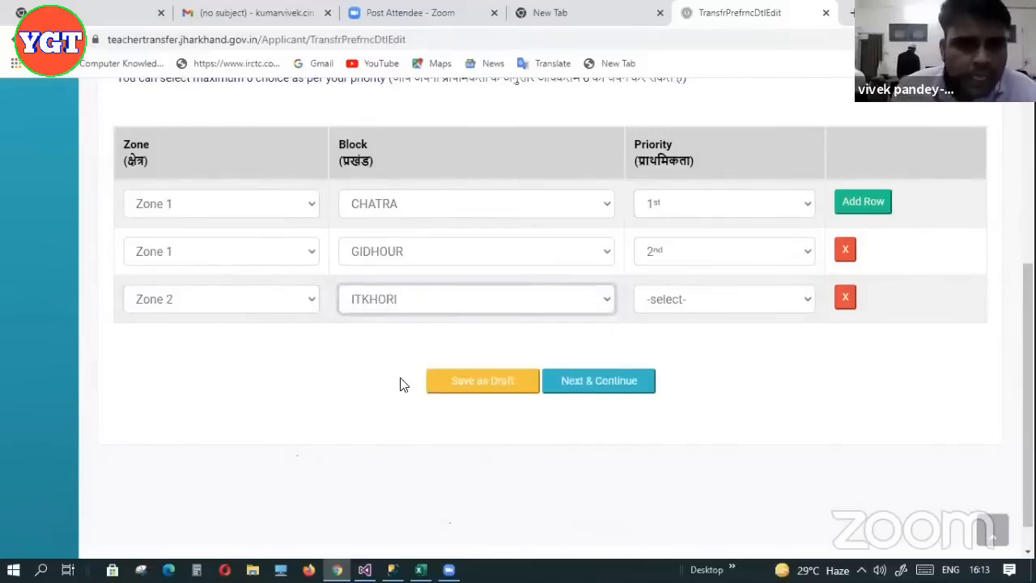
click(715, 303)
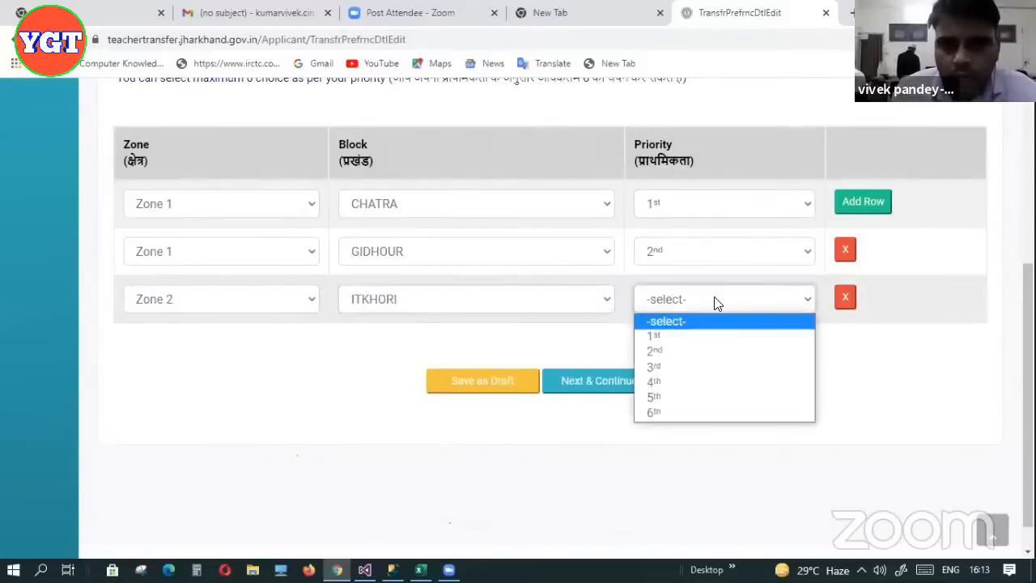
click(688, 364)
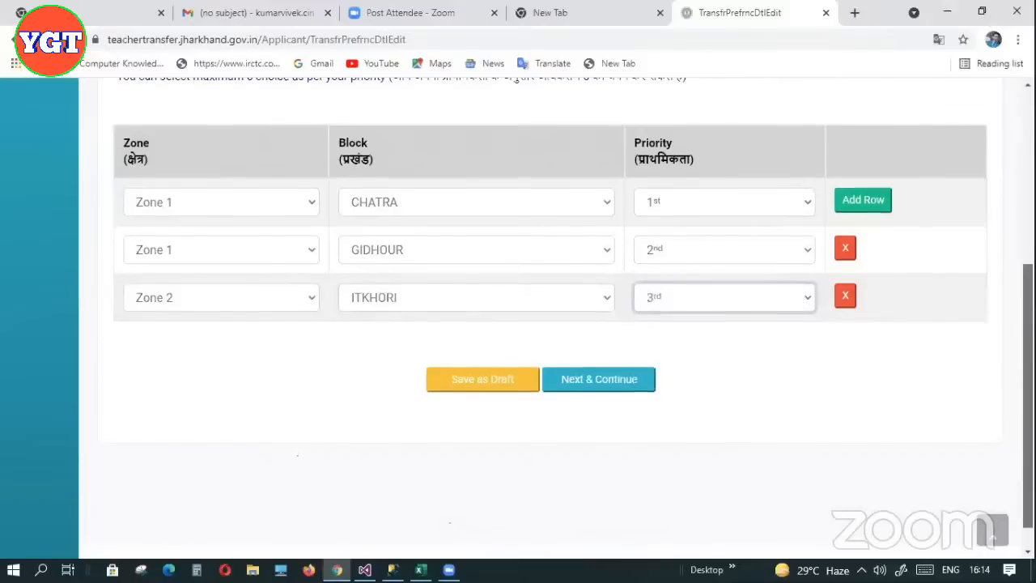
scroll(1005, 330, down, 1)
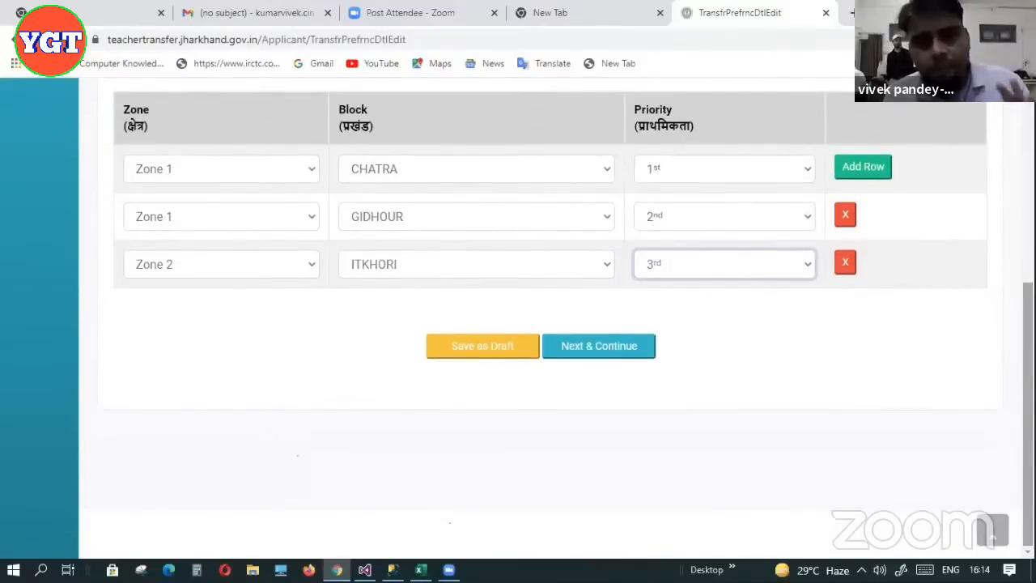
mouse_move(1028, 348)
mouse_down()
mouse_move(1028, 296)
mouse_move(1028, 337)
mouse_up()
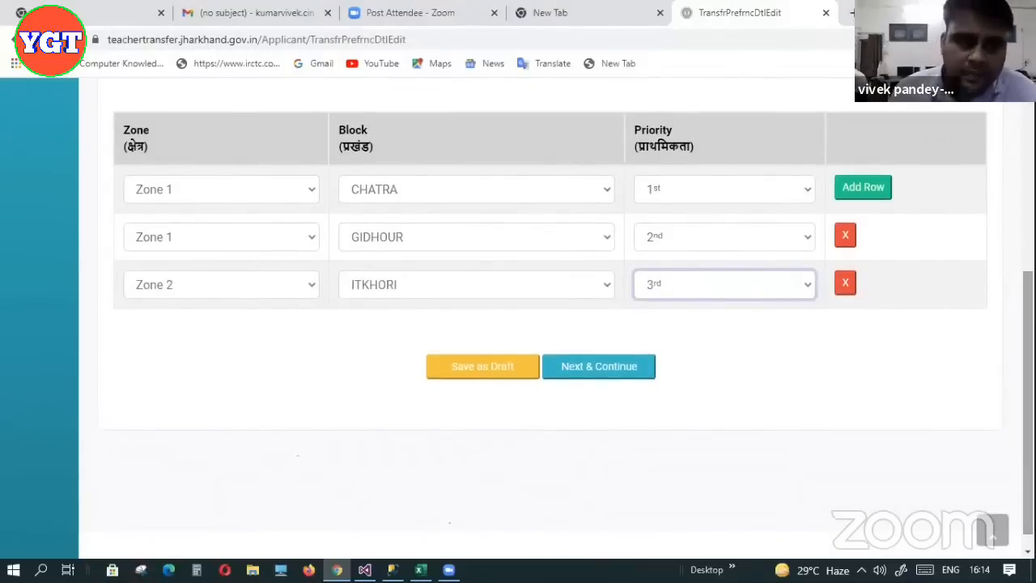
Save the CHATRA, GIDHOUR and ITKHORI preferences as a draft and check the confirmation
click(483, 367)
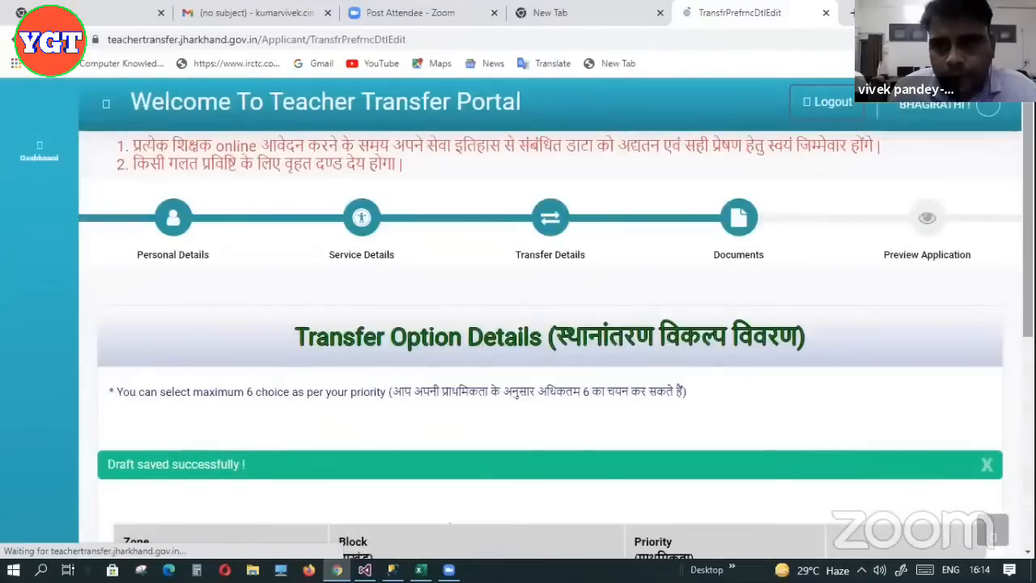
scroll(550, 324, down, 5)
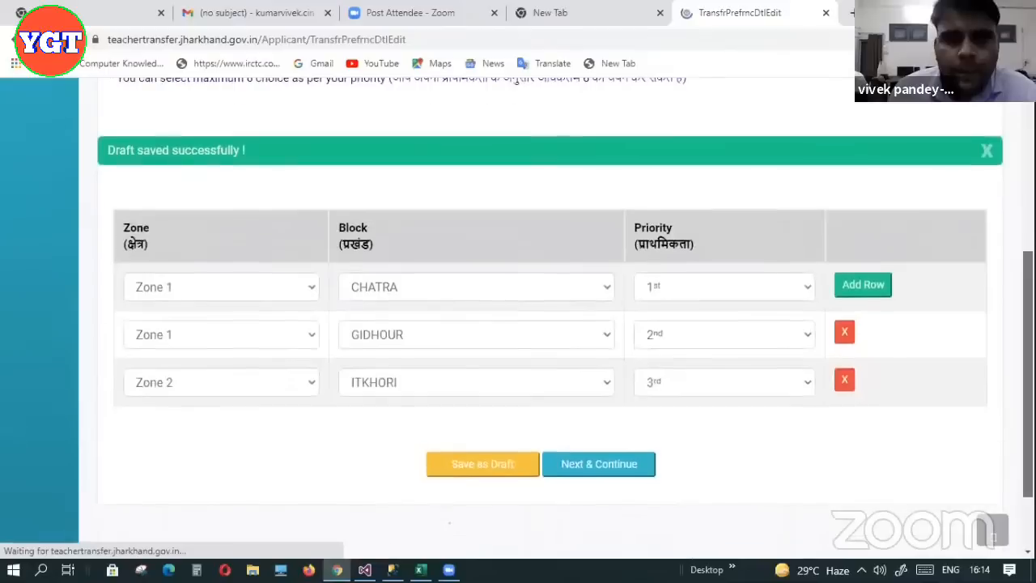
scroll(550, 324, down, 2)
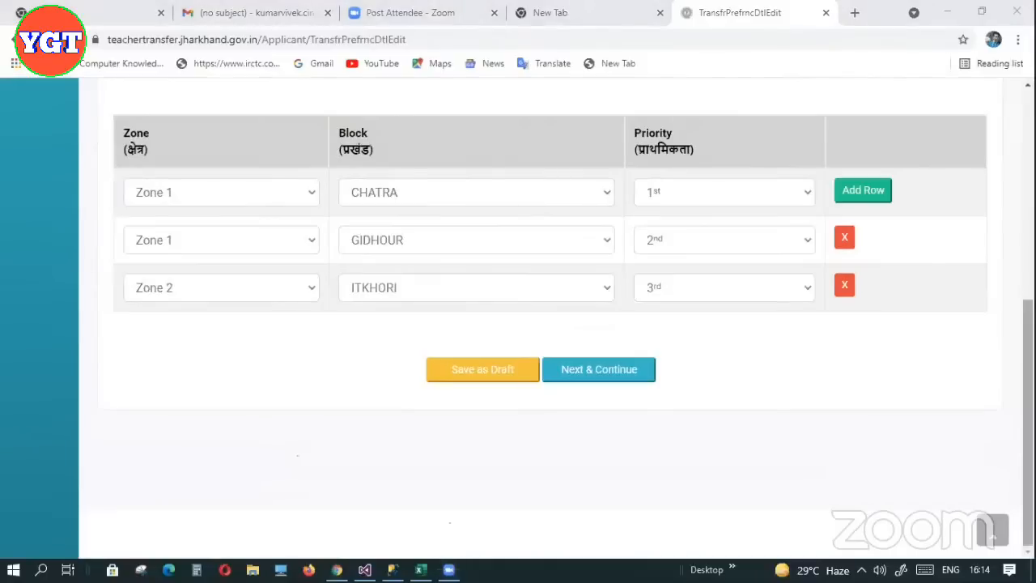
mouse_move(1027, 398)
mouse_down()
mouse_move(1027, 314)
mouse_move(1026, 402)
mouse_up()
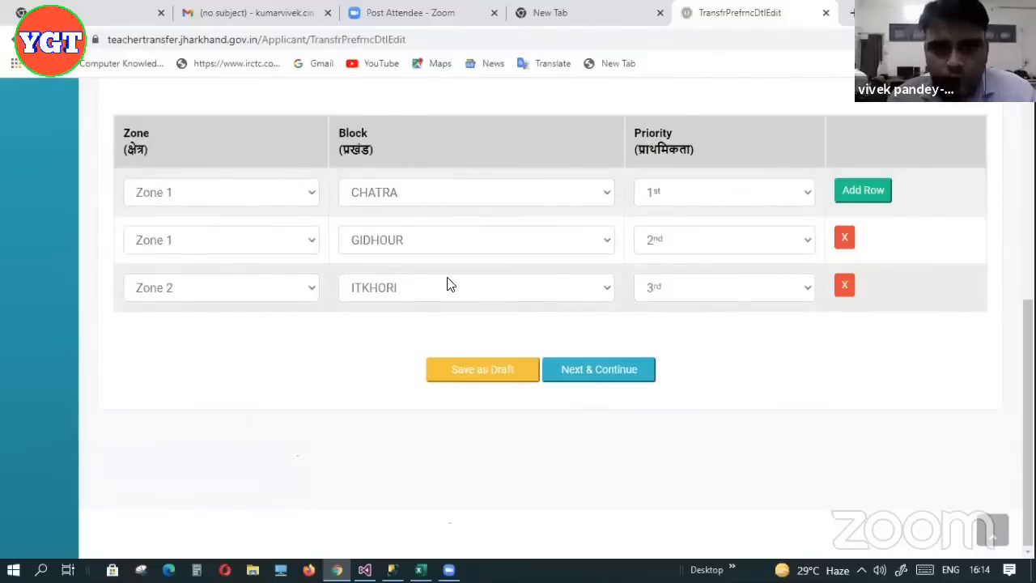
Continue to the Documents page and scroll down to the upload rows
click(583, 369)
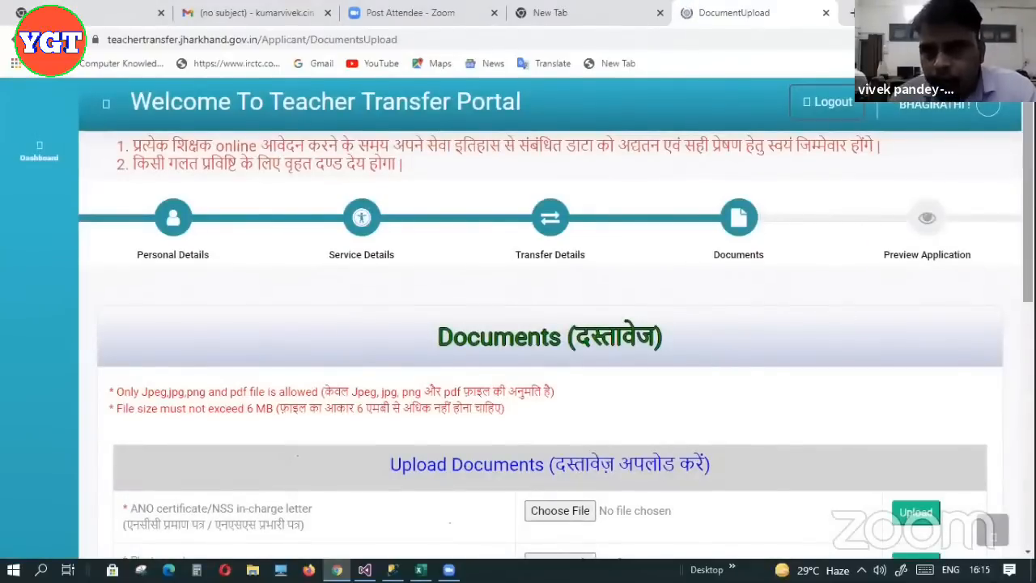
scroll(557, 324, down, 3)
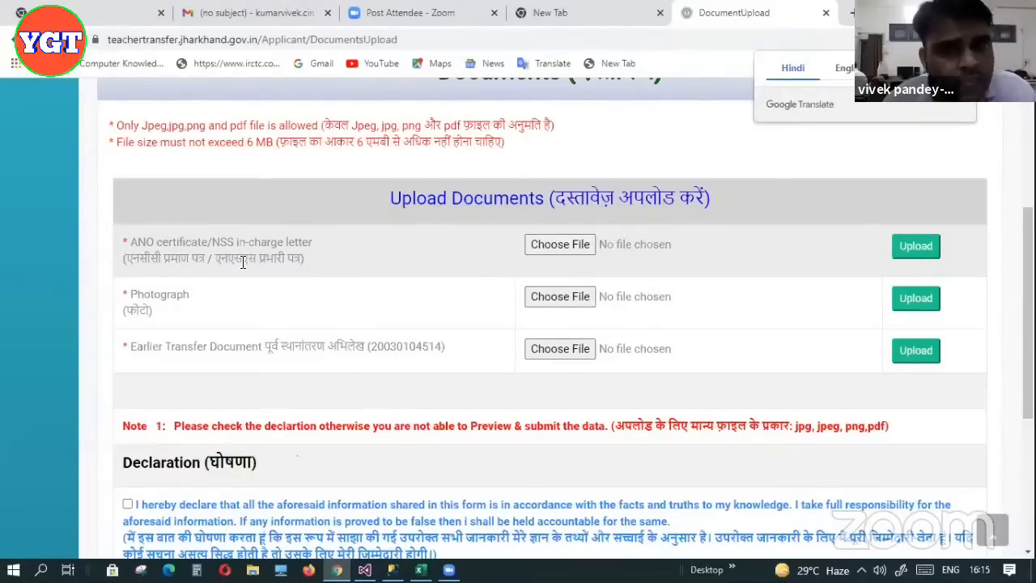
Upload AppliedList.pdf as the ANO certificate/NSS in-charge letter
click(566, 246)
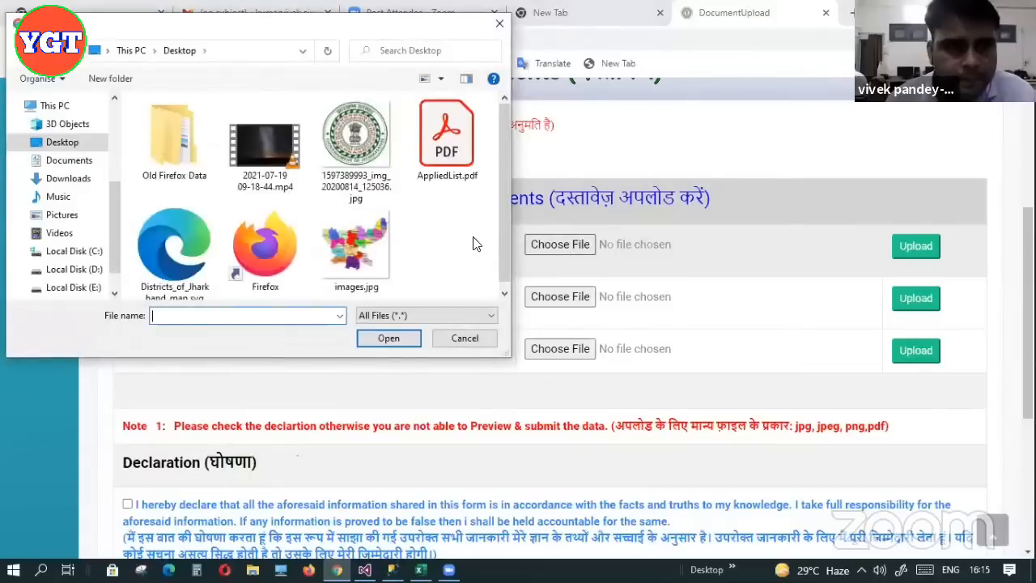
click(445, 159)
click(387, 338)
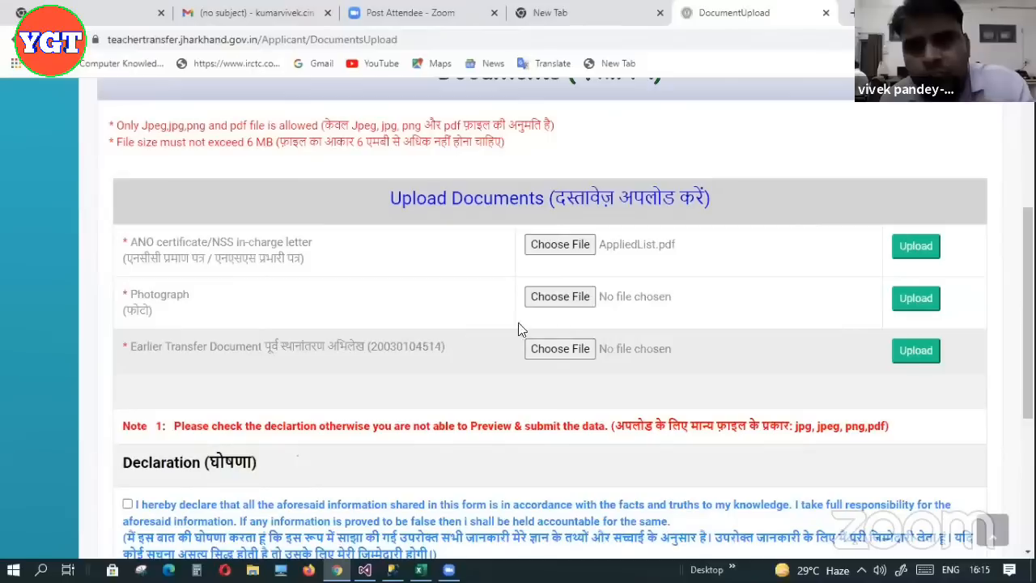
click(917, 263)
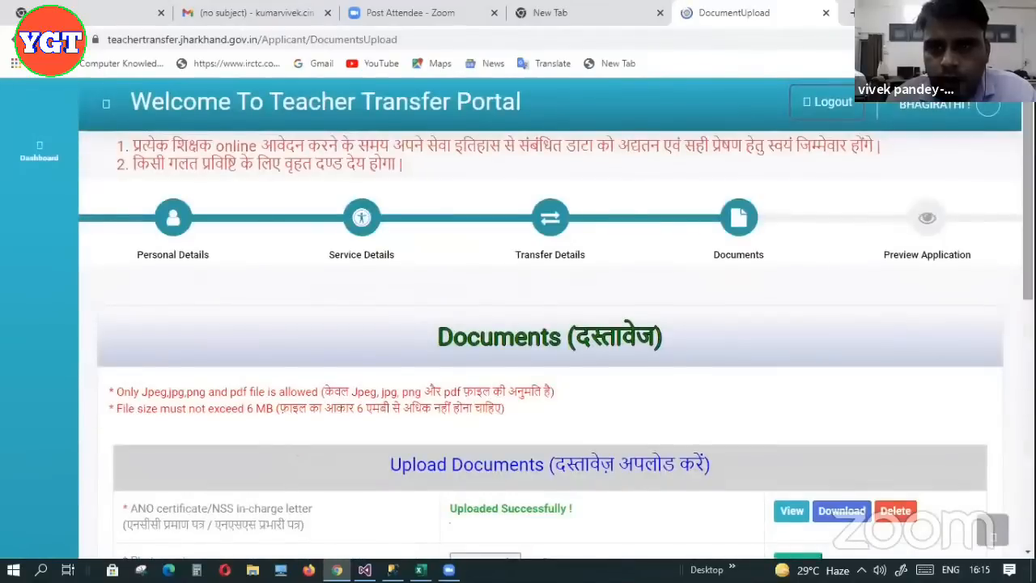
scroll(931, 301, down, 5)
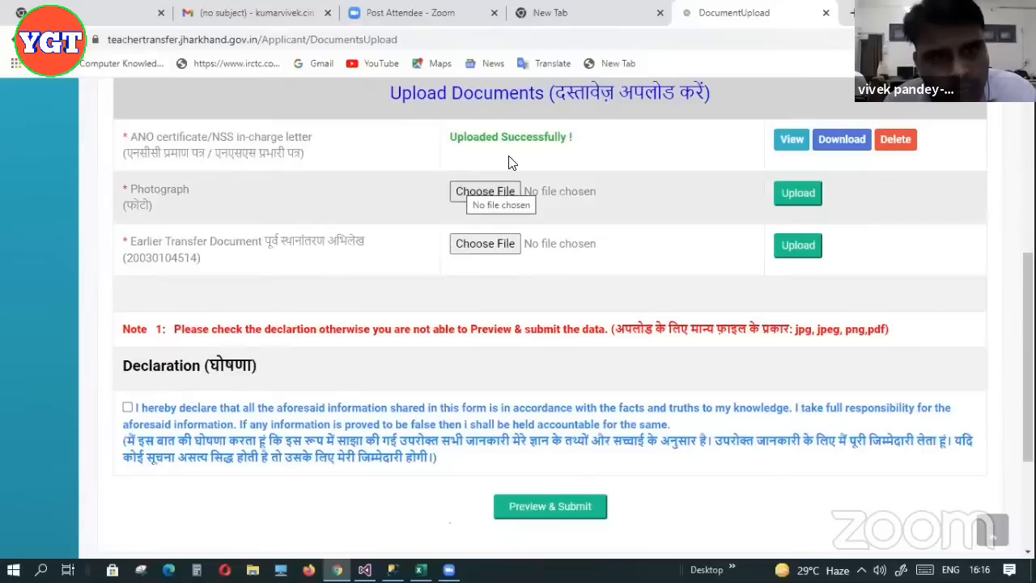
click(463, 192)
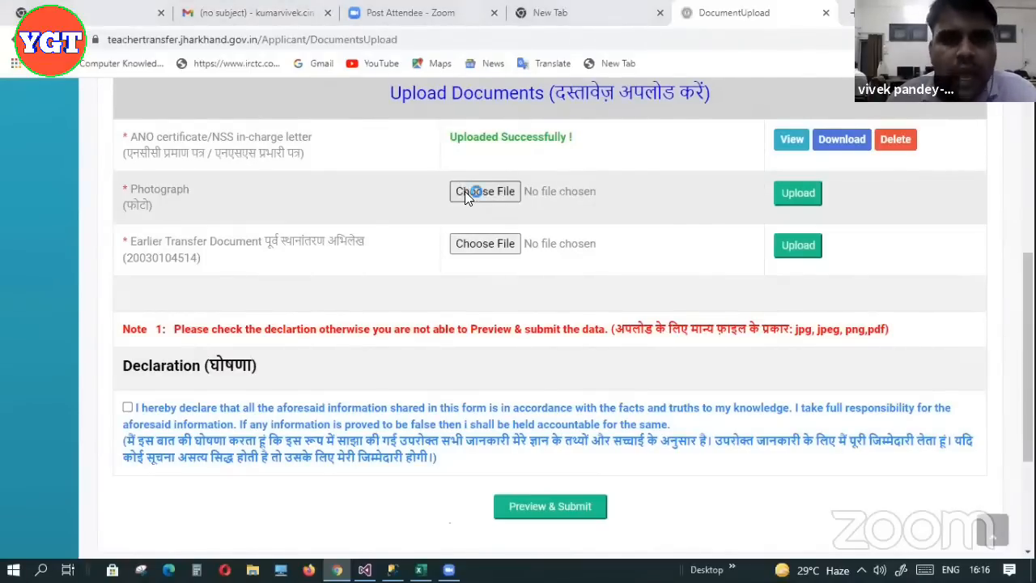
click(377, 156)
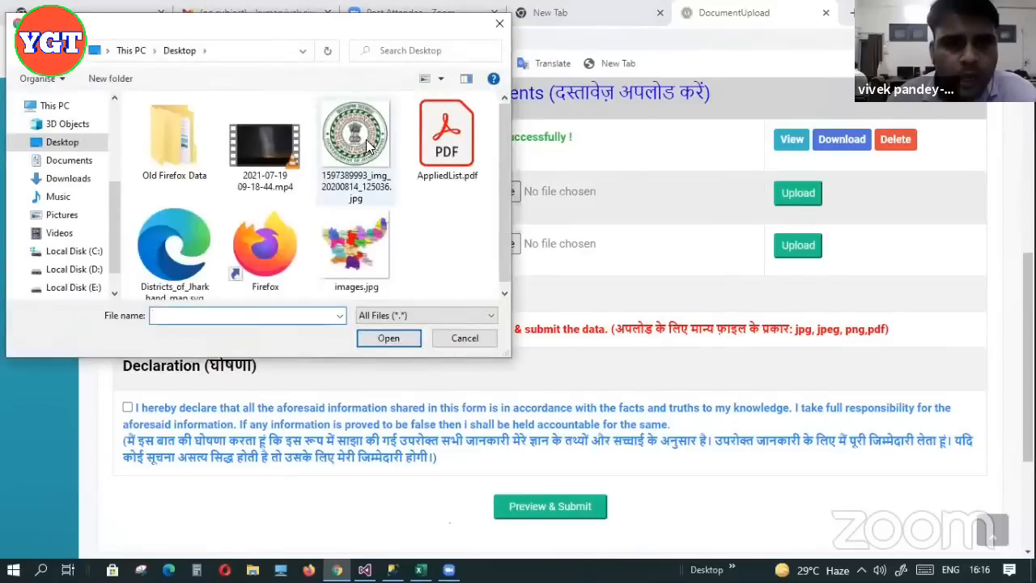
click(389, 339)
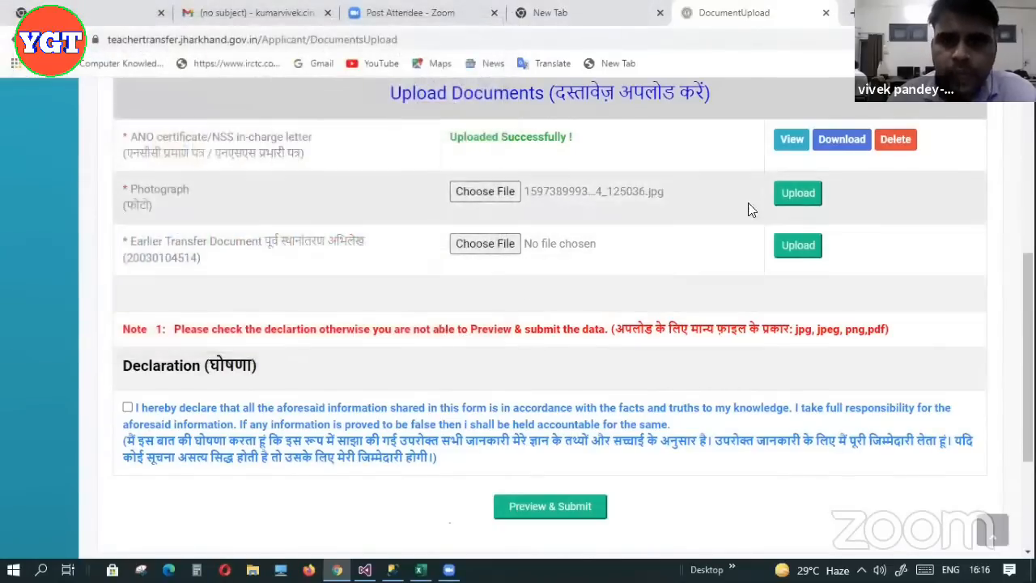
click(784, 194)
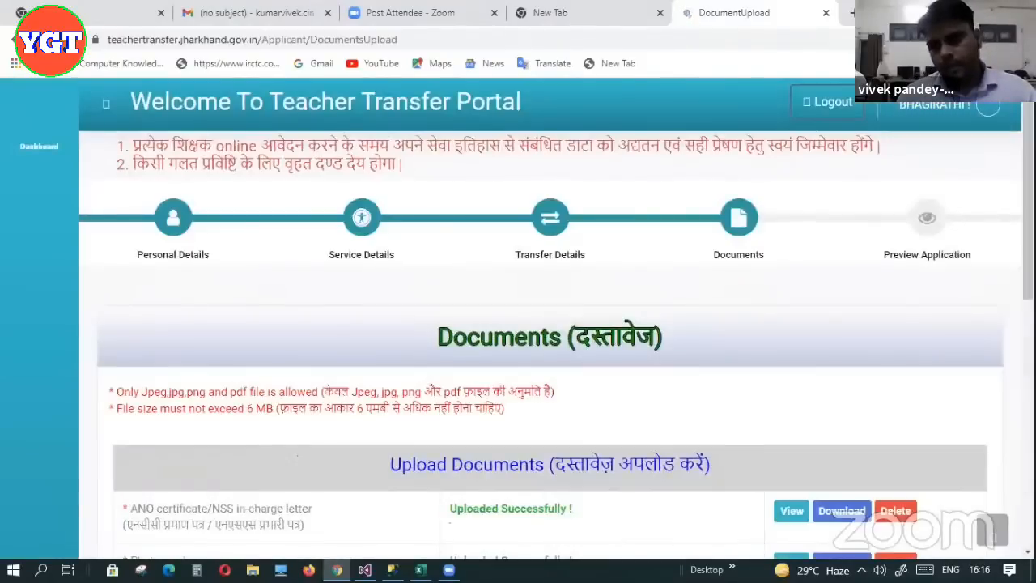
scroll(842, 328, down, 5)
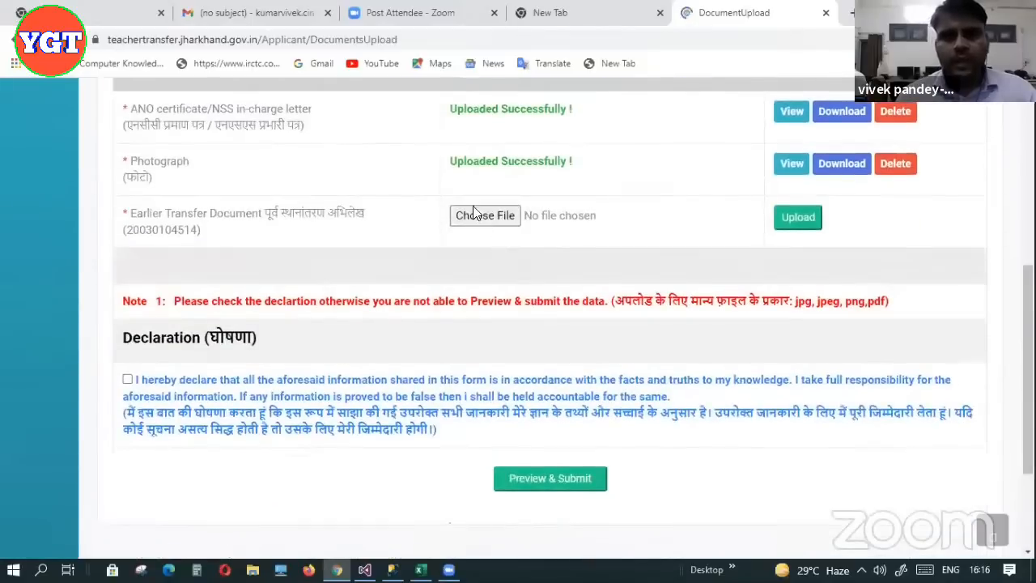
Upload AppliedList.pdf as the Earlier Transfer Document
click(475, 217)
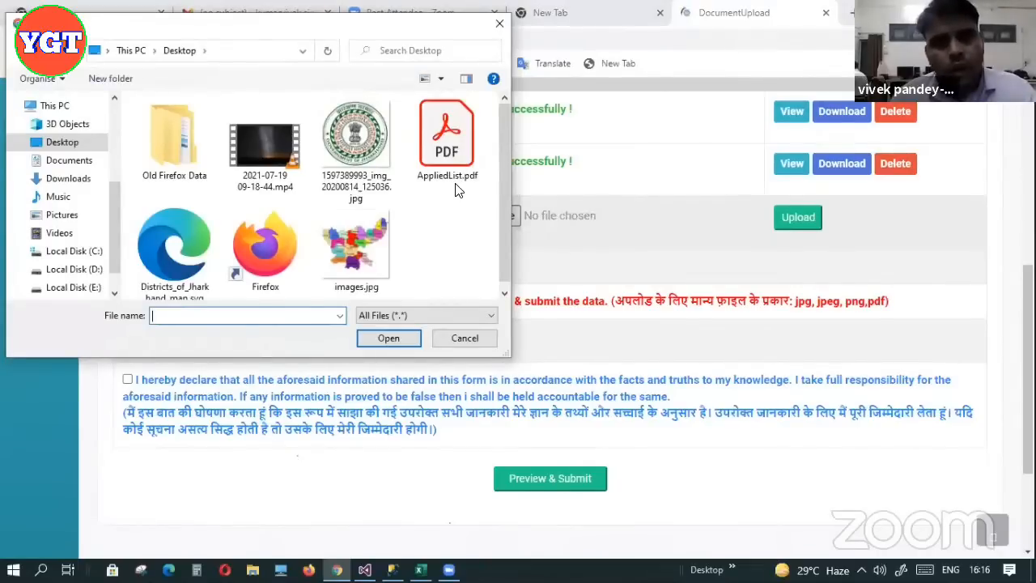
click(455, 138)
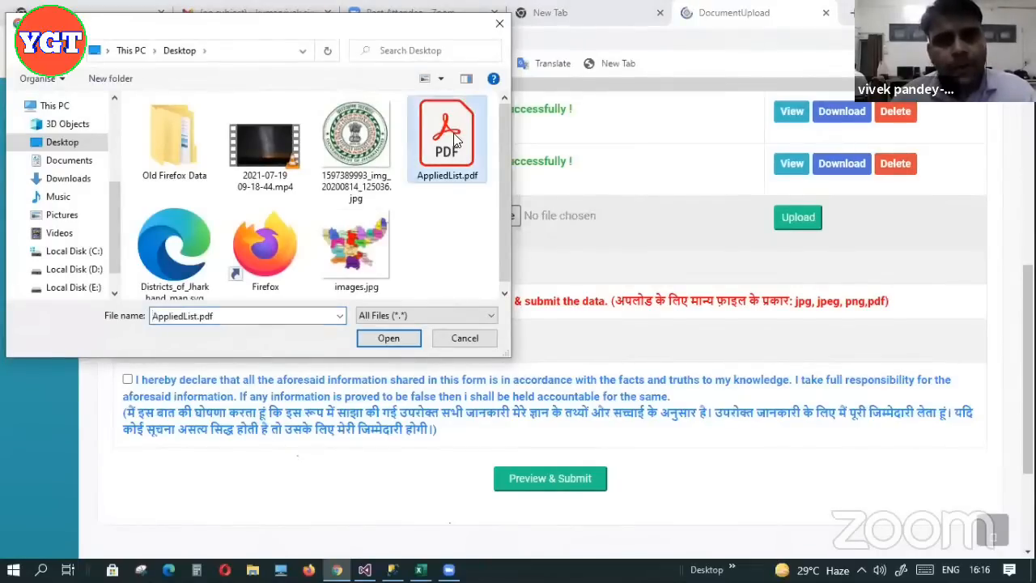
click(387, 338)
click(790, 225)
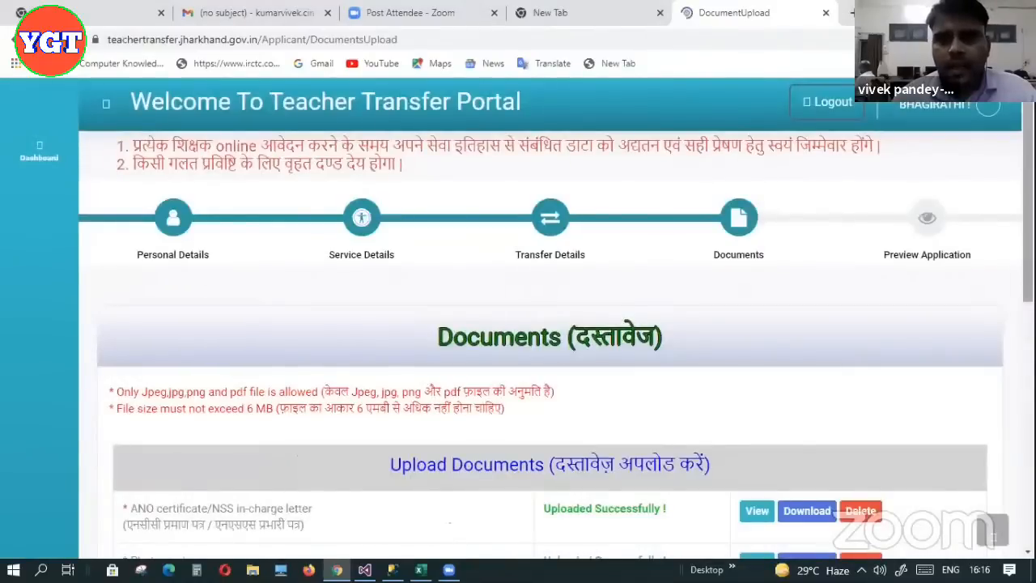
scroll(730, 306, down, 5)
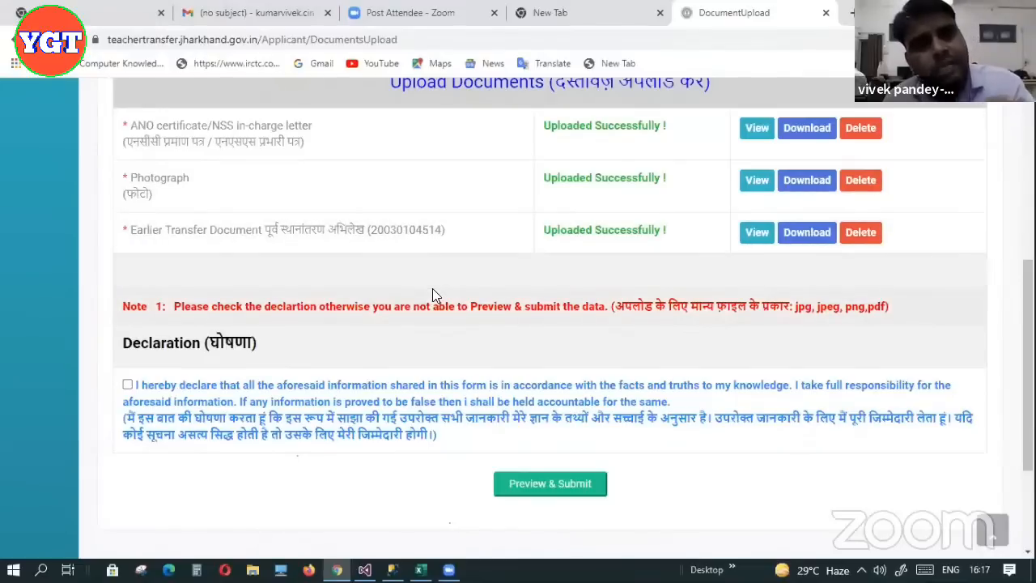
drag(1028, 348, 1028, 306)
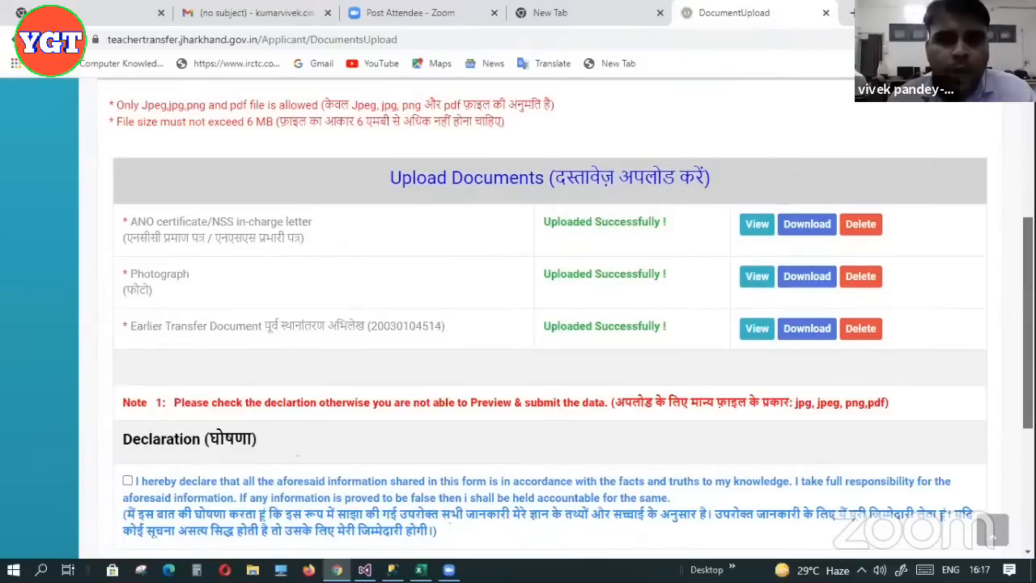
Tick the declaration that all application information is true, then go to Preview & Submit
scroll(565, 318, down, 1)
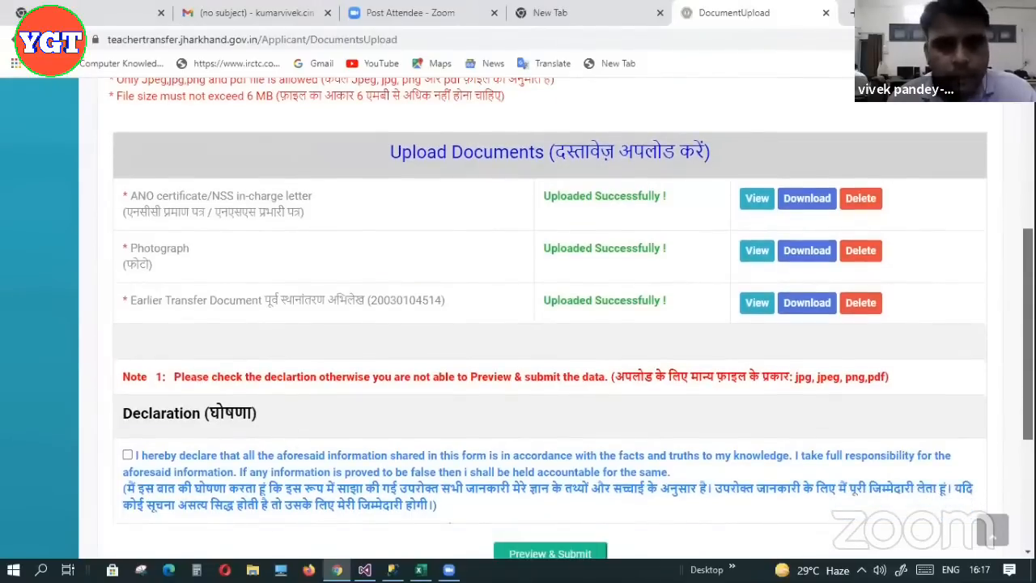
scroll(160, 219, down, 3)
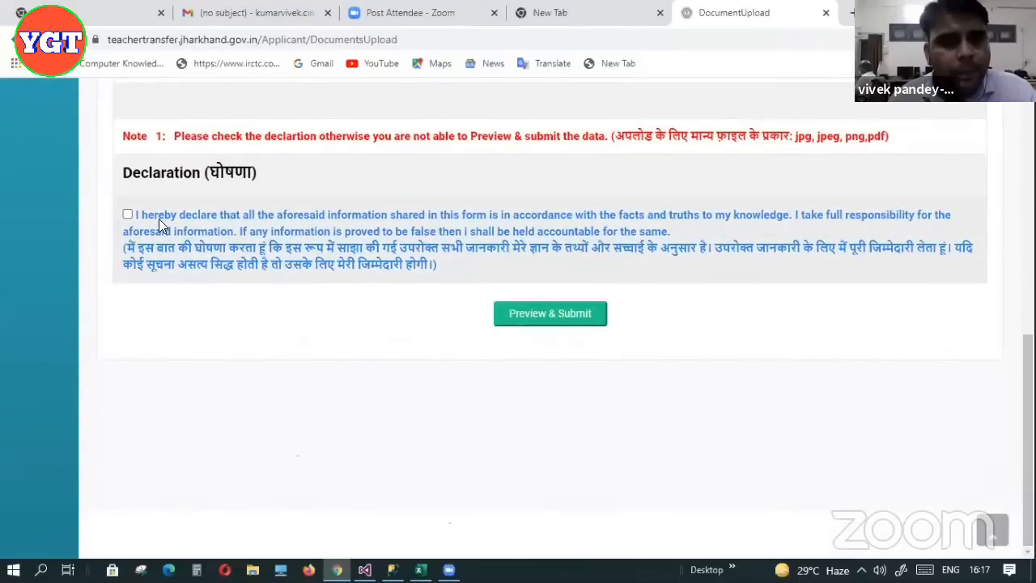
click(128, 214)
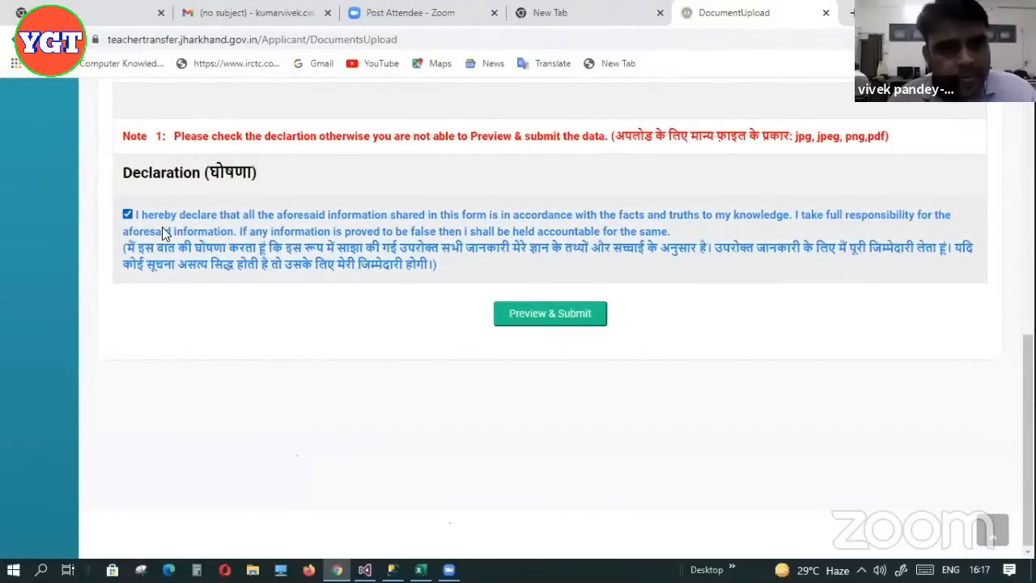
drag(1029, 389, 1028, 202)
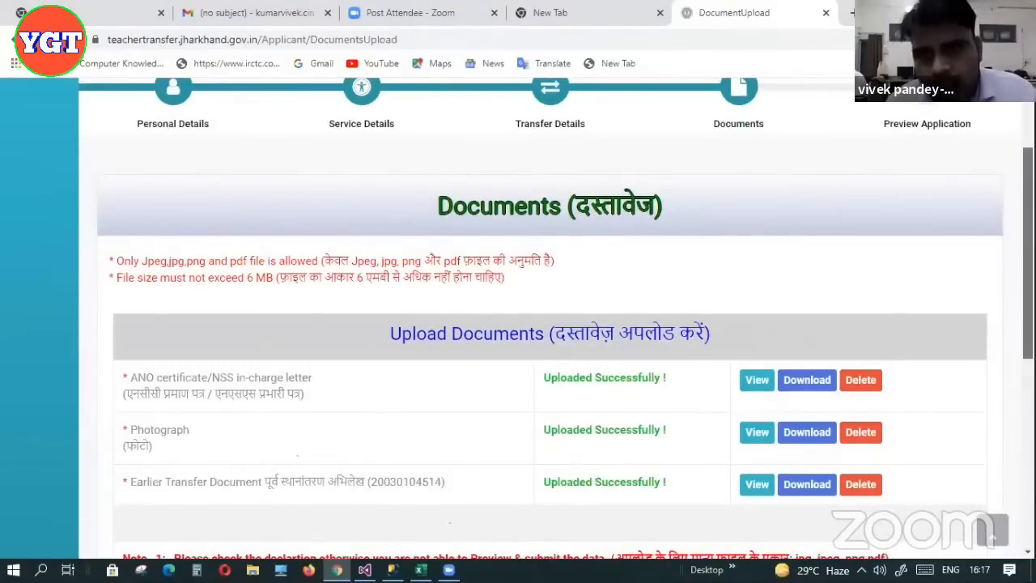
scroll(555, 319, down, 3)
scroll(858, 285, down, 3)
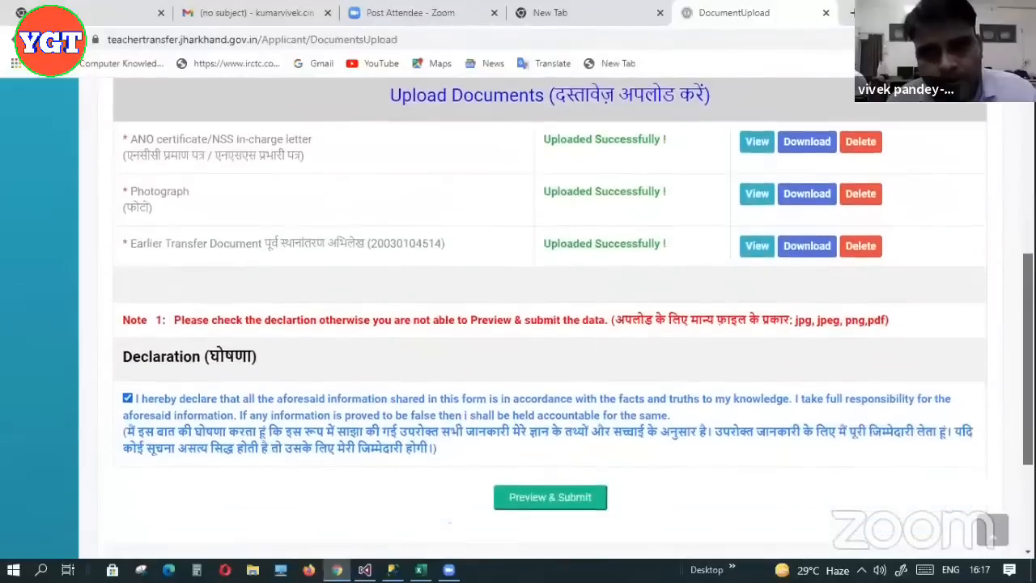
click(576, 318)
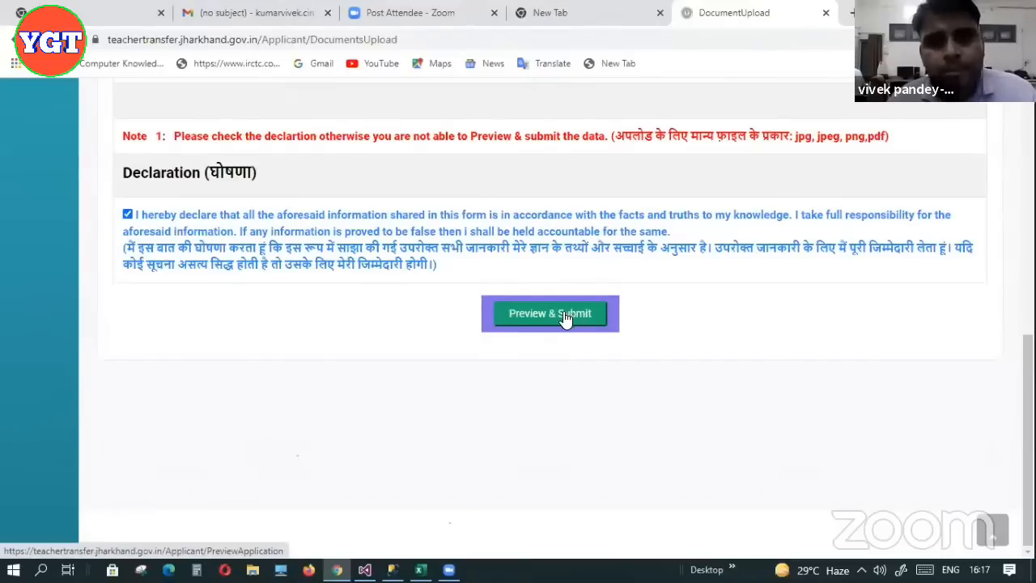
Open the application preview and review the scores (age 39.08, performance 5, total 44.08) and personal details
click(565, 317)
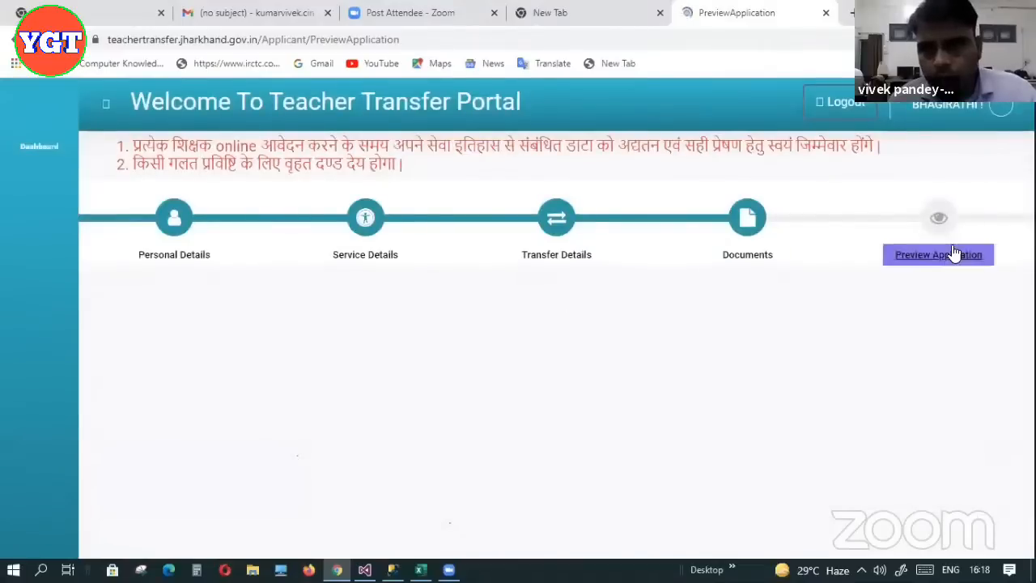
click(955, 253)
scroll(955, 254, down, 1)
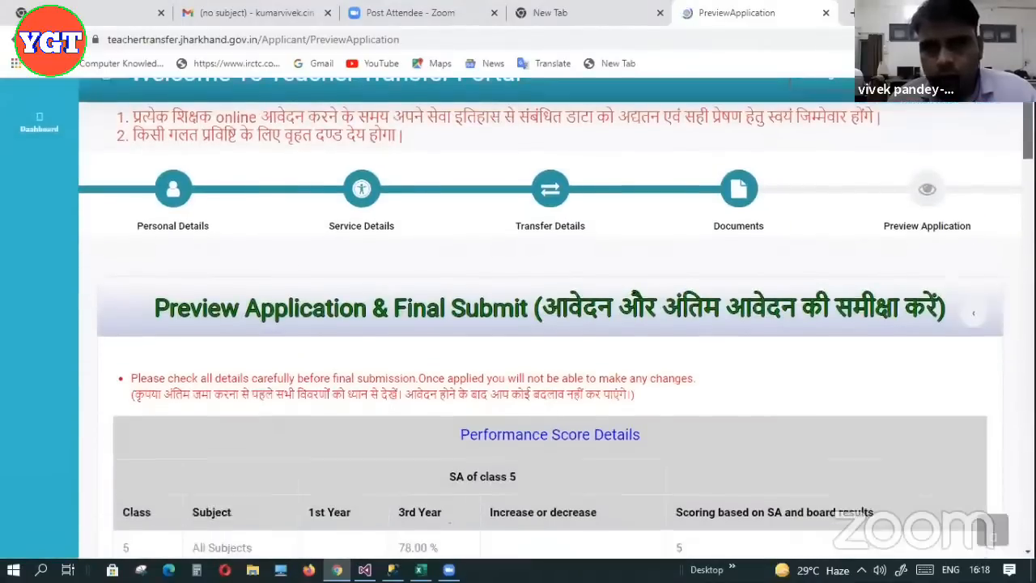
scroll(551, 324, down, 2)
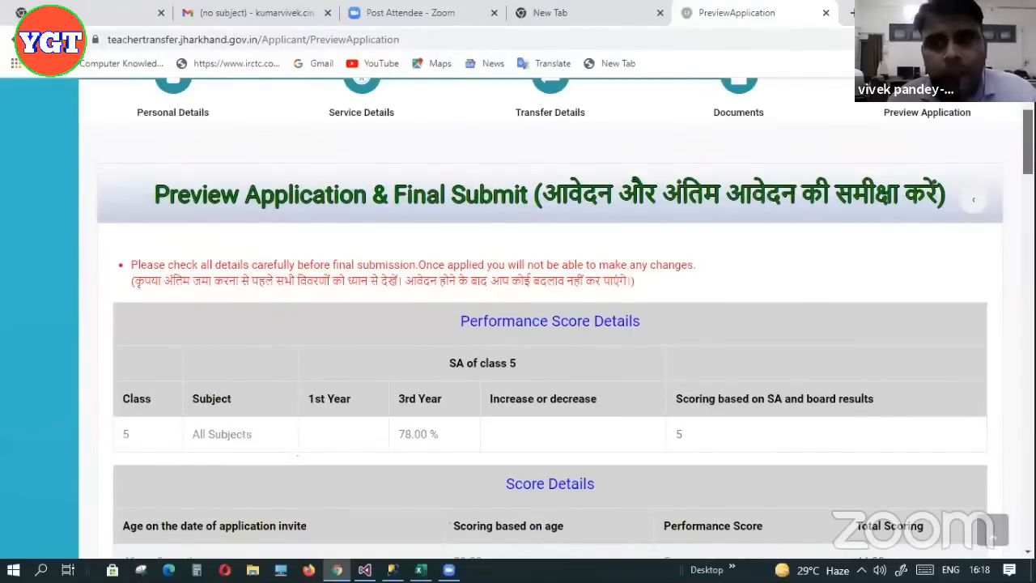
scroll(551, 324, down, 2)
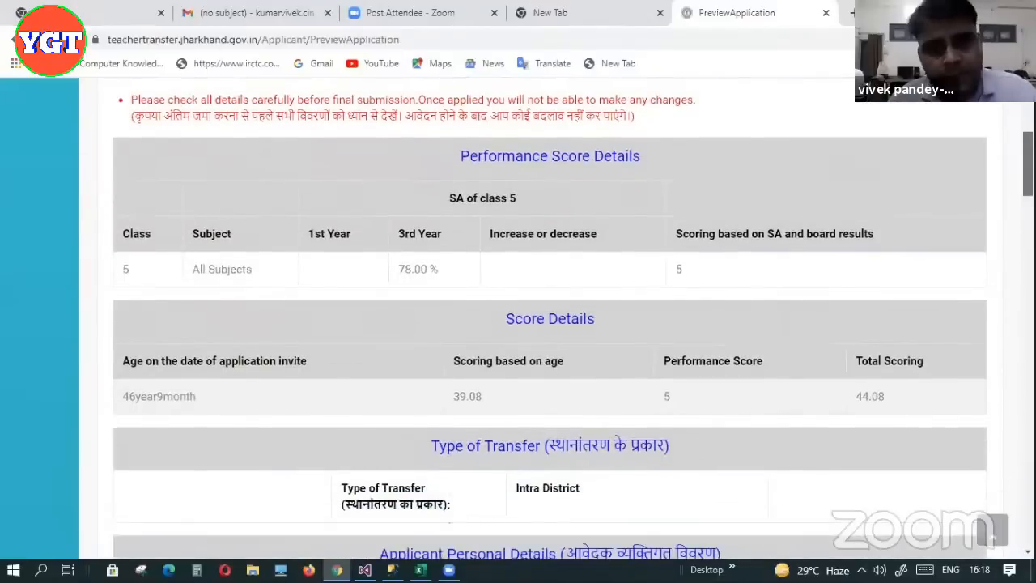
scroll(550, 324, down, 2)
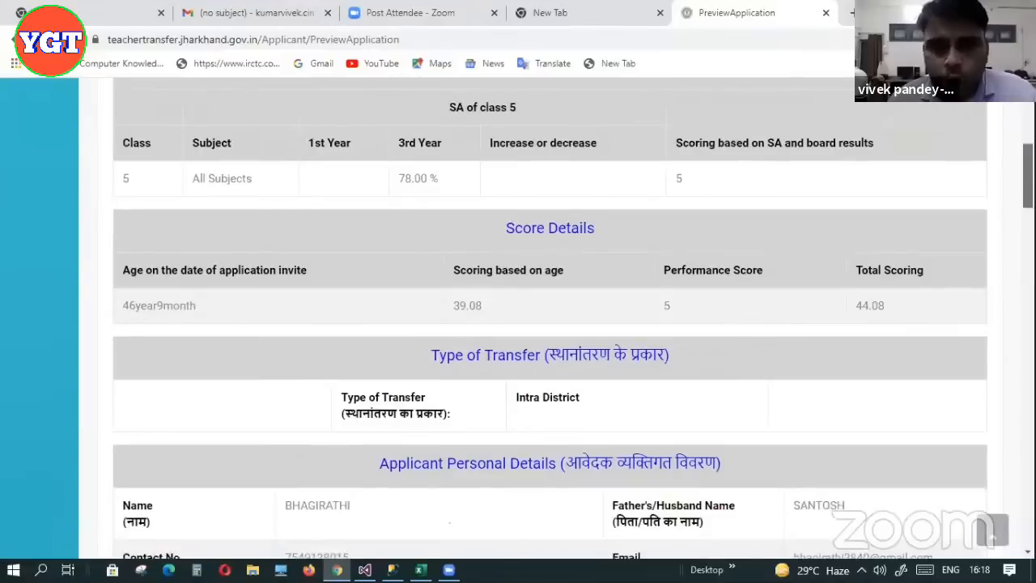
scroll(521, 224, down, 1)
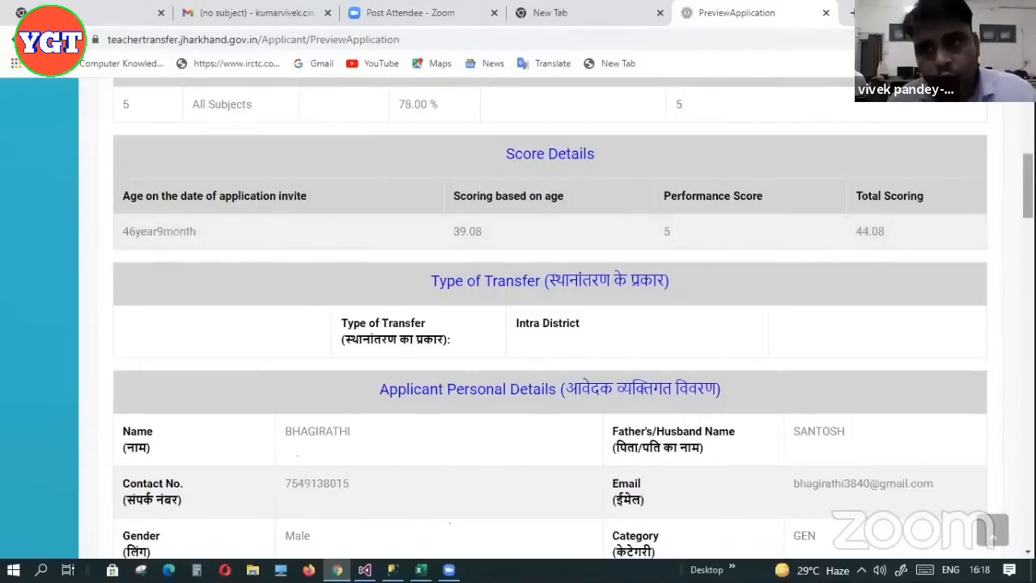
scroll(1028, 186, up, 2)
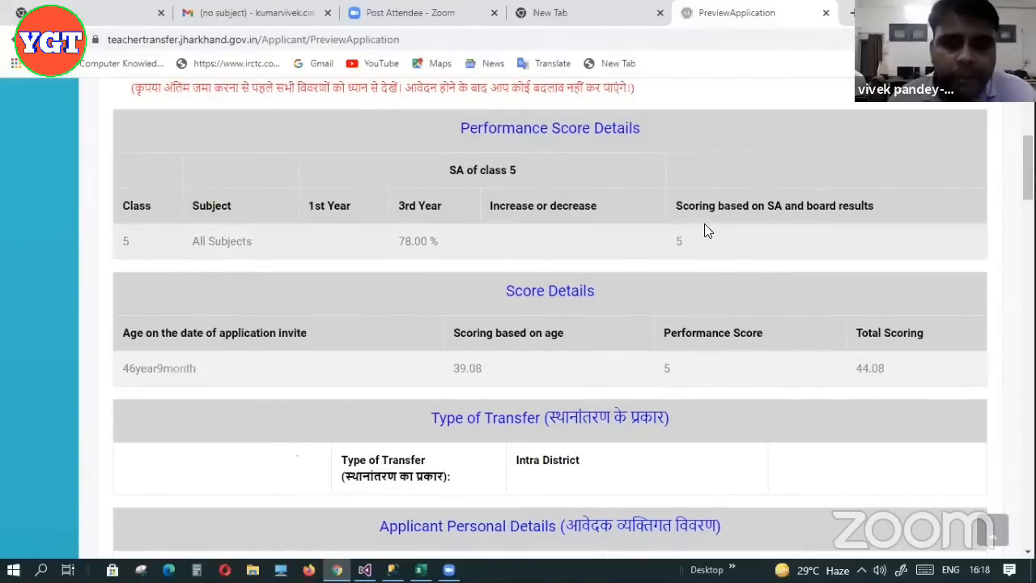
scroll(551, 316, down, 4)
scroll(550, 316, up, 2)
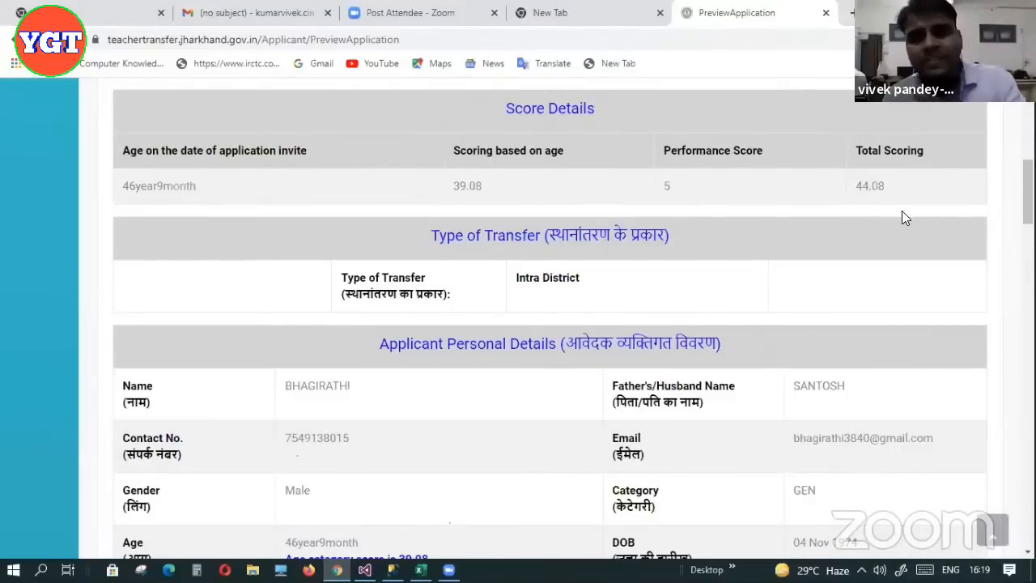
scroll(1026, 195, down, 1)
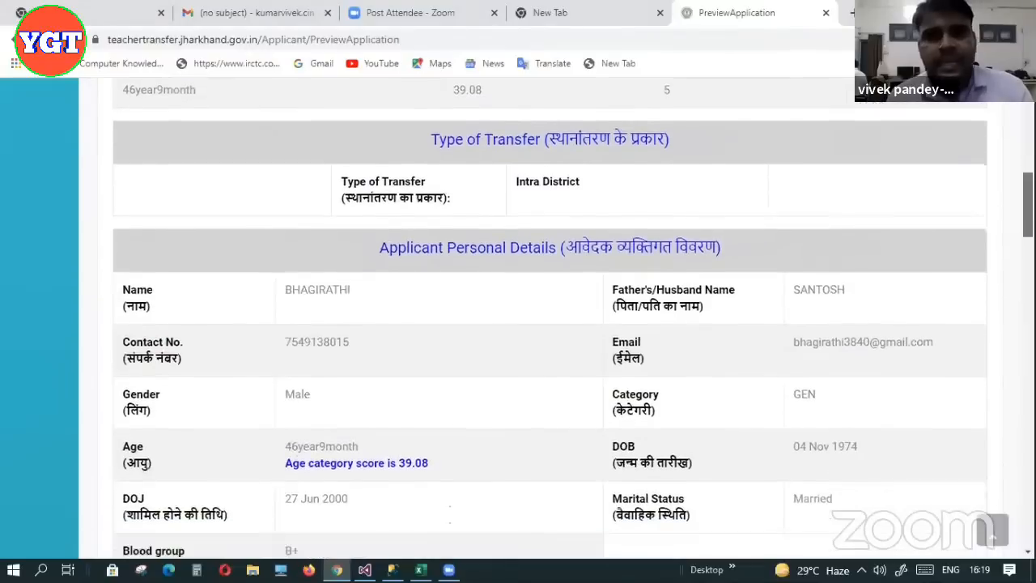
scroll(573, 319, down, 1)
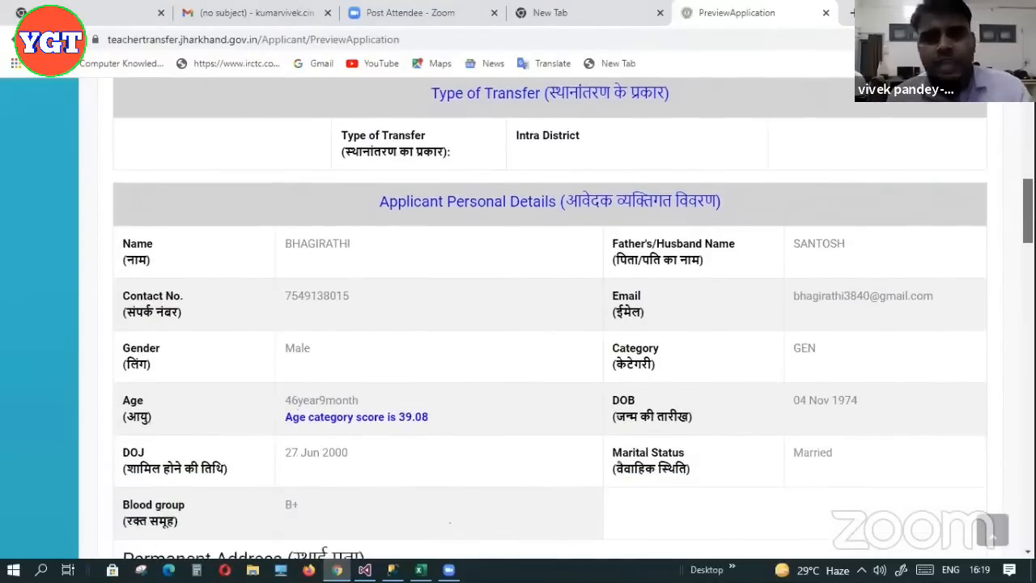
scroll(574, 319, down, 2)
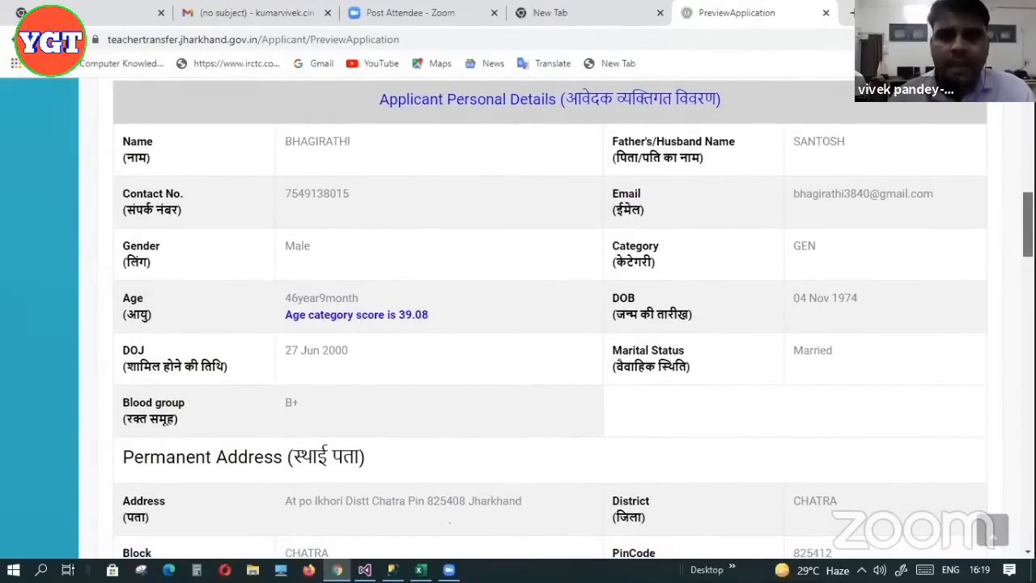
scroll(573, 319, down, 2)
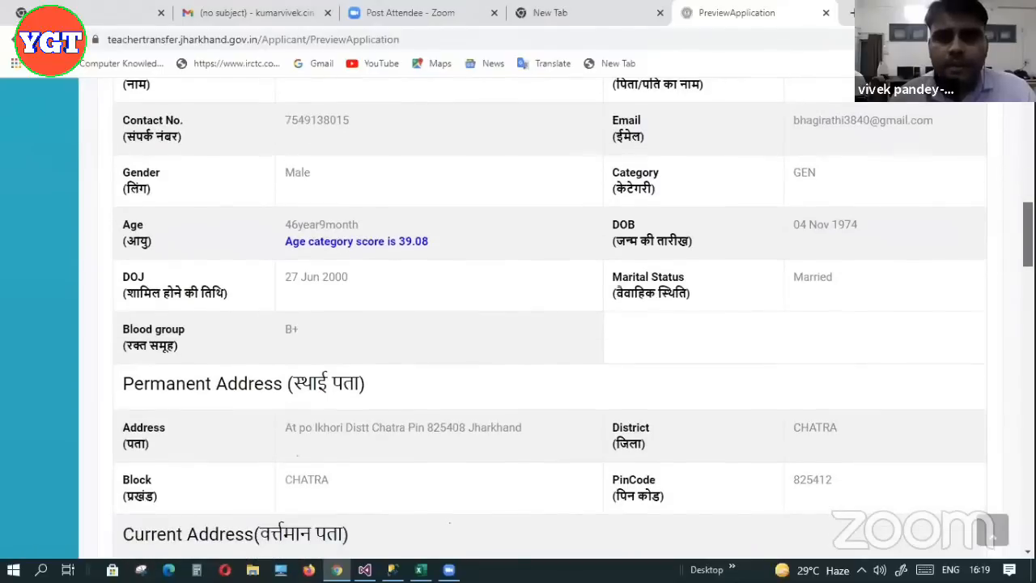
scroll(574, 319, down, 4)
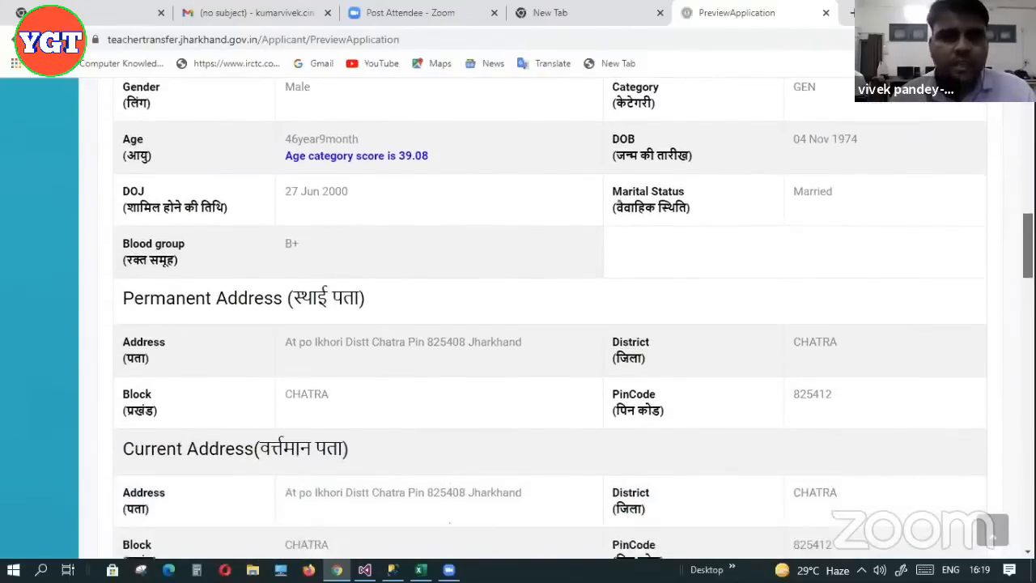
scroll(574, 319, down, 4)
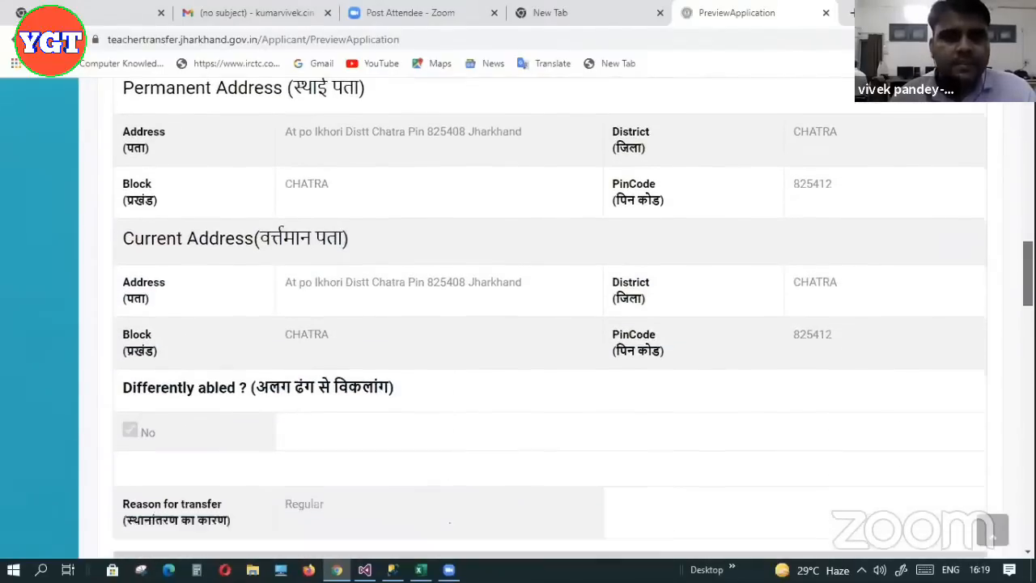
scroll(573, 319, down, 5)
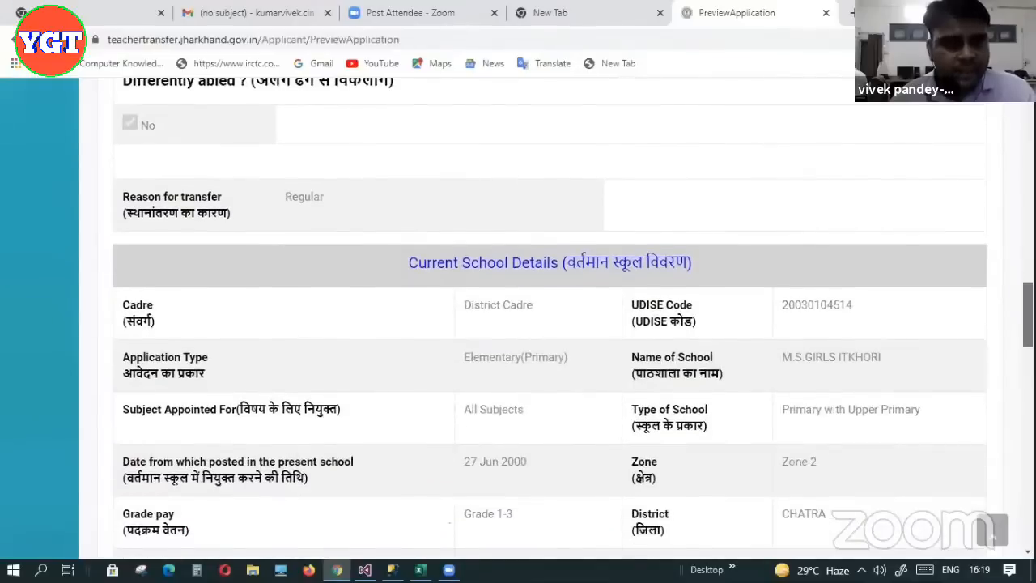
scroll(551, 319, down, 5)
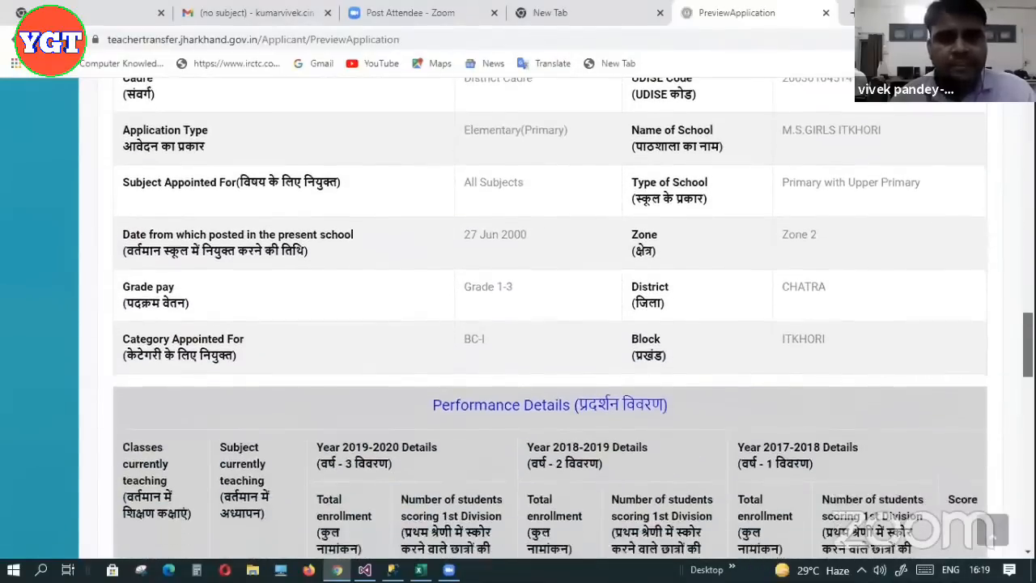
scroll(550, 319, down, 3)
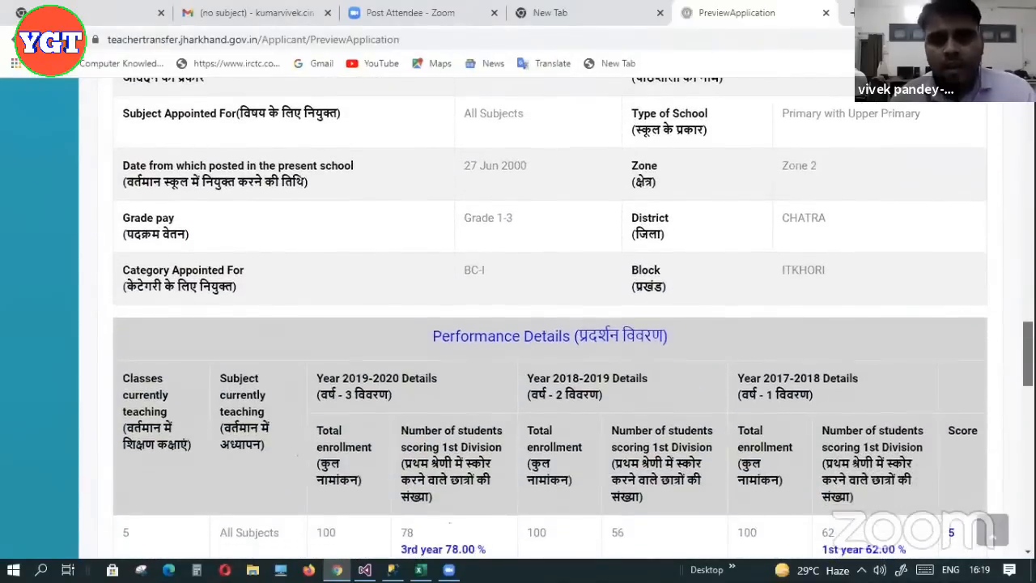
scroll(551, 319, down, 2)
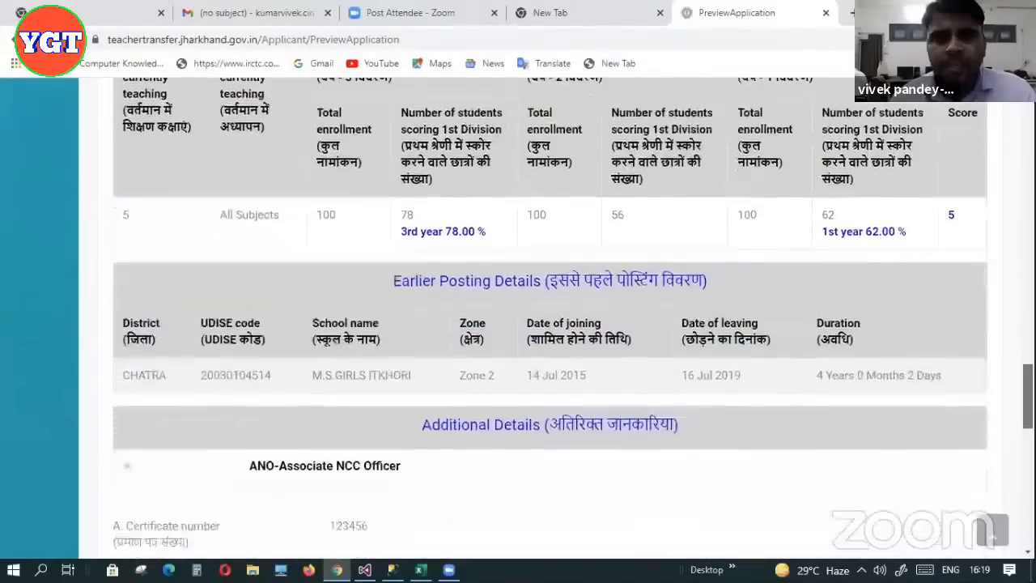
scroll(551, 319, down, 4)
drag(1028, 429, 1028, 434)
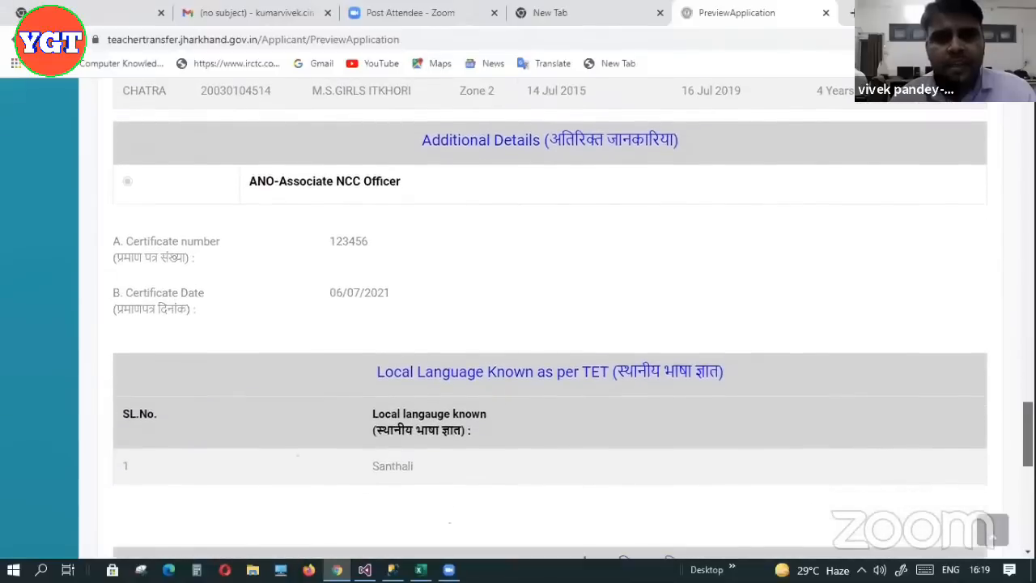
scroll(551, 319, down, 3)
scroll(551, 319, down, 1)
scroll(550, 319, down, 2)
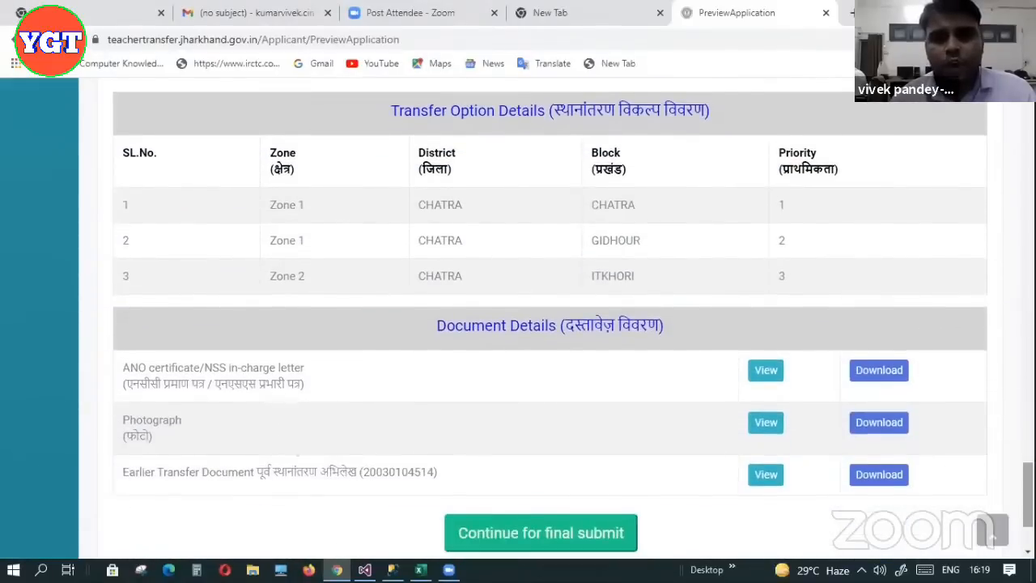
scroll(630, 136, down, 2)
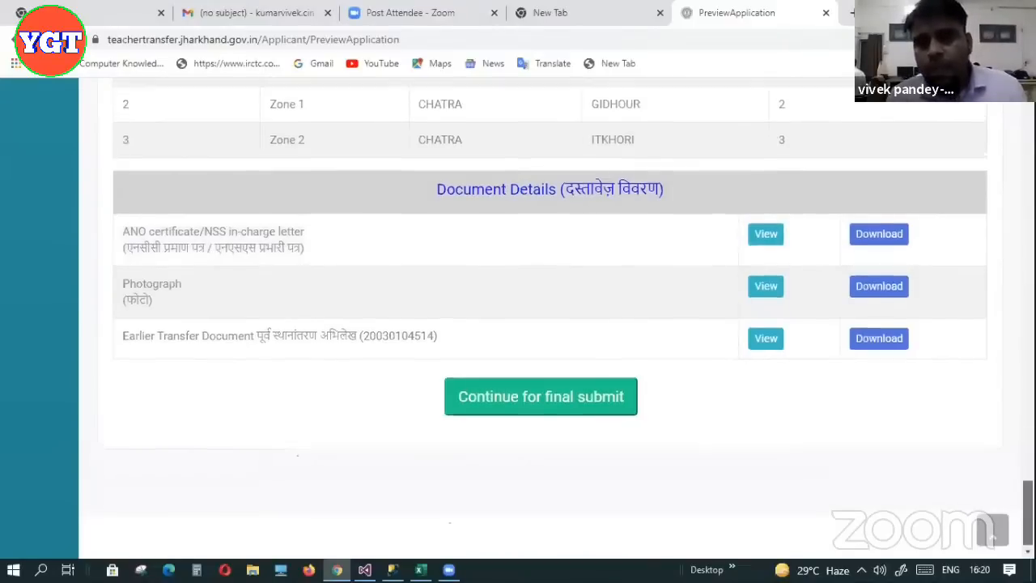
scroll(551, 323, up, 10)
scroll(796, 186, up, 10)
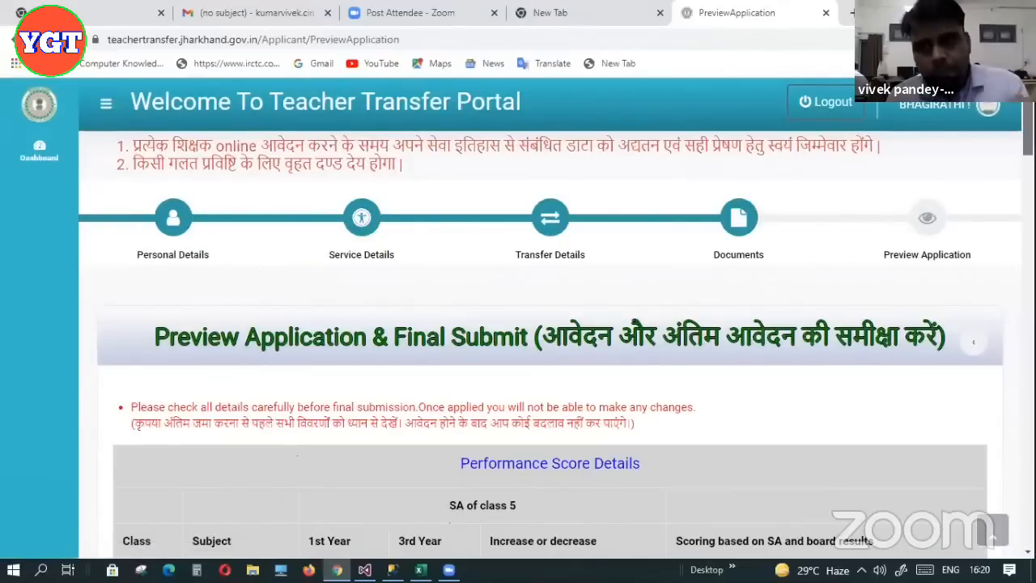
scroll(550, 324, down, 2)
scroll(550, 323, down, 1)
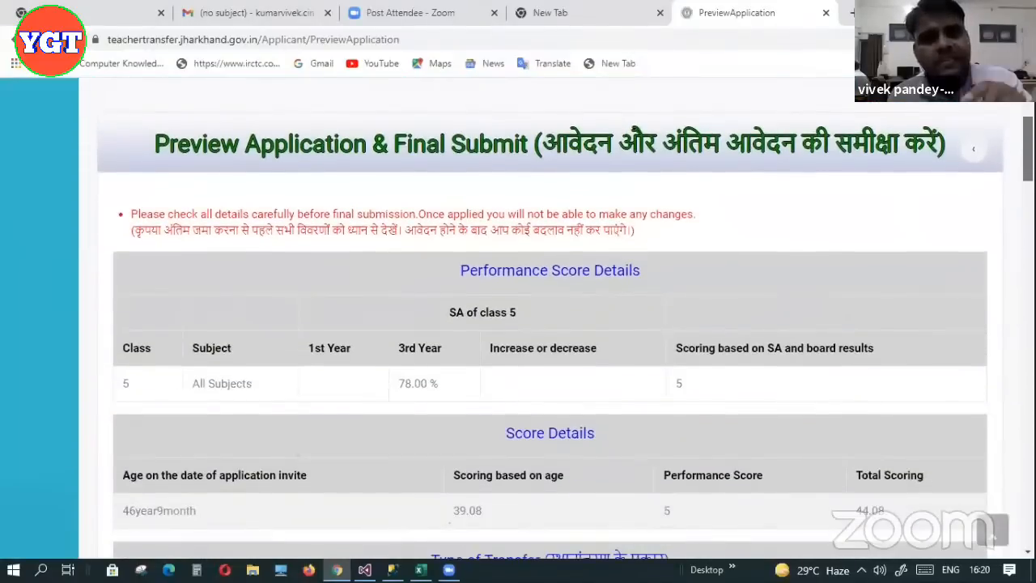
scroll(551, 324, down, 6)
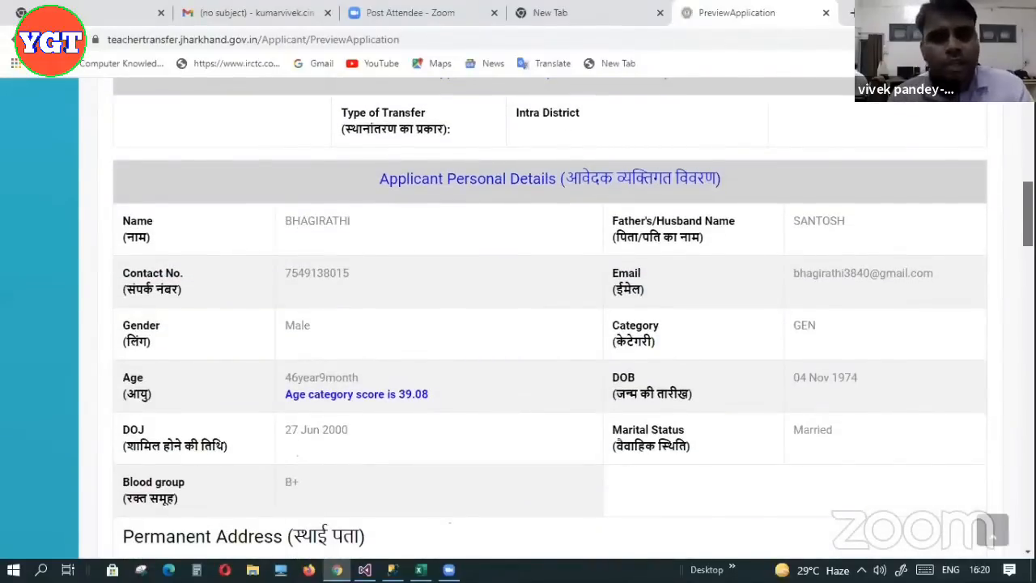
scroll(551, 323, down, 7)
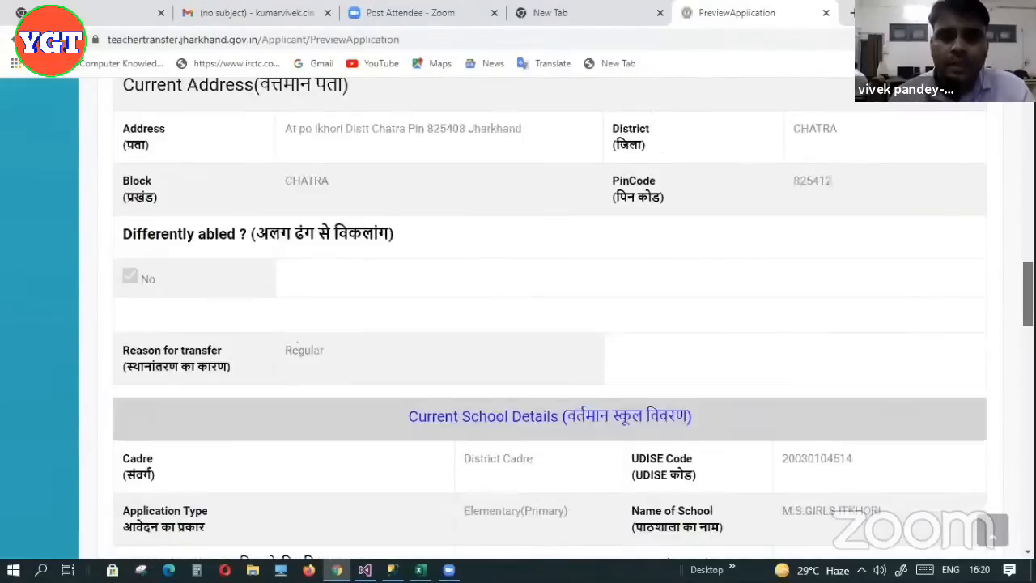
scroll(550, 324, down, 14)
scroll(550, 324, down, 2)
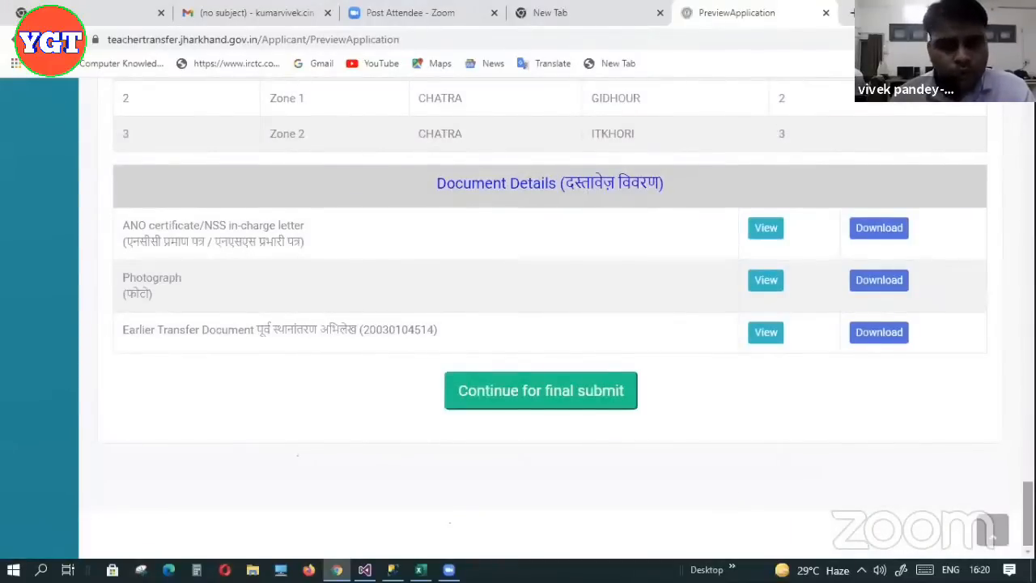
click(580, 396)
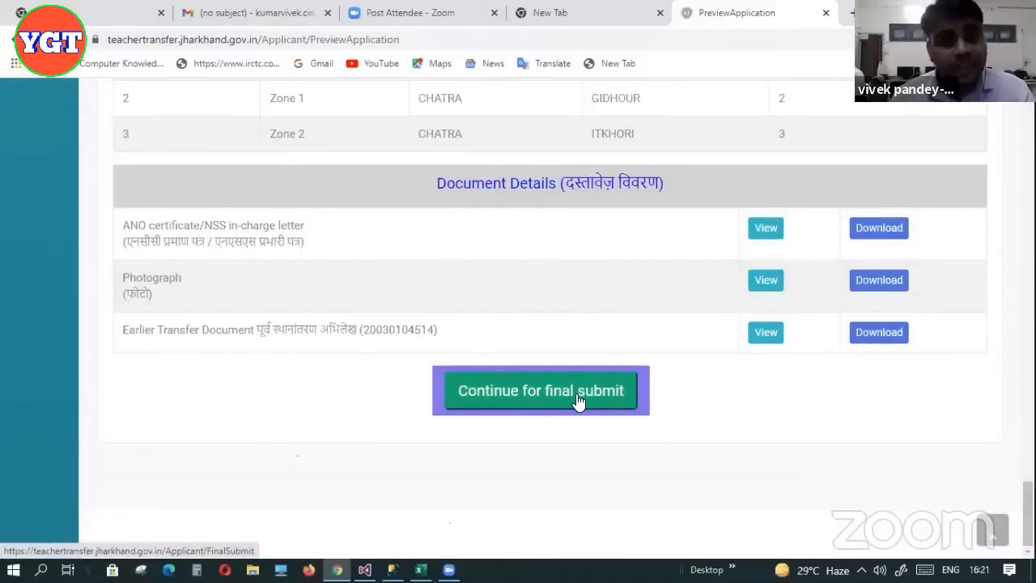
Submit the transfer application and confirm the final submission
click(578, 401)
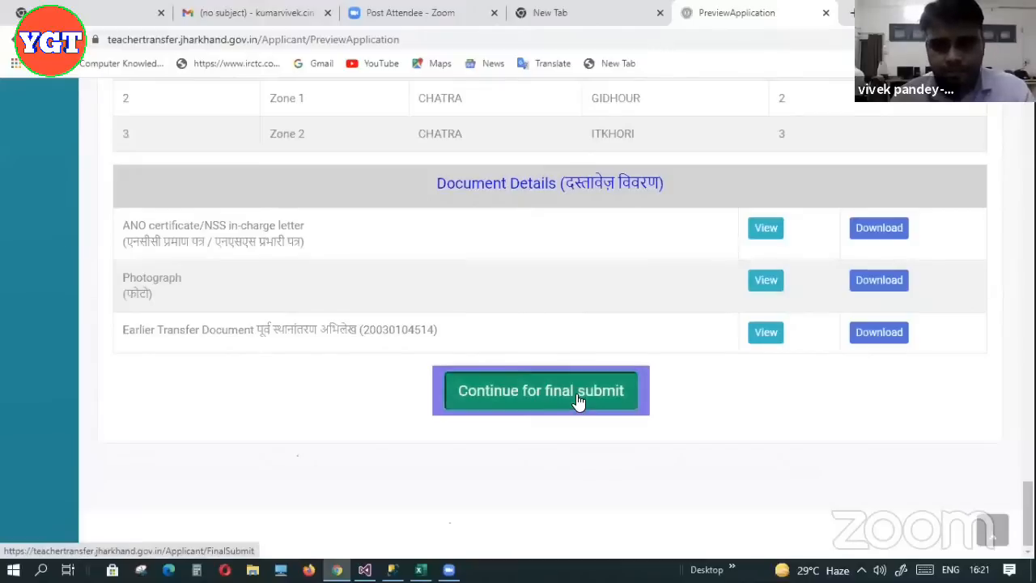
click(588, 140)
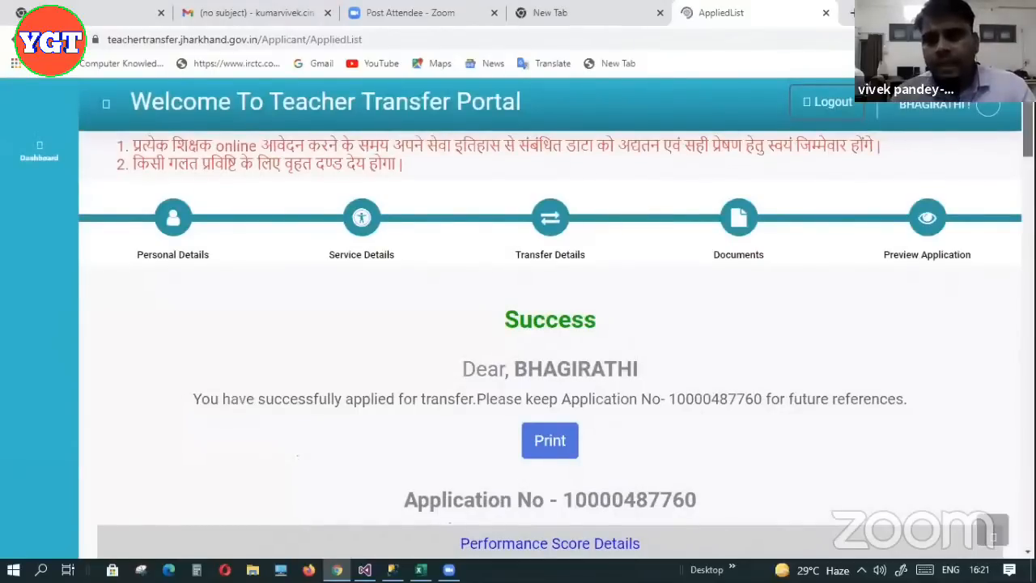
scroll(630, 224, down, 1)
scroll(675, 224, down, 2)
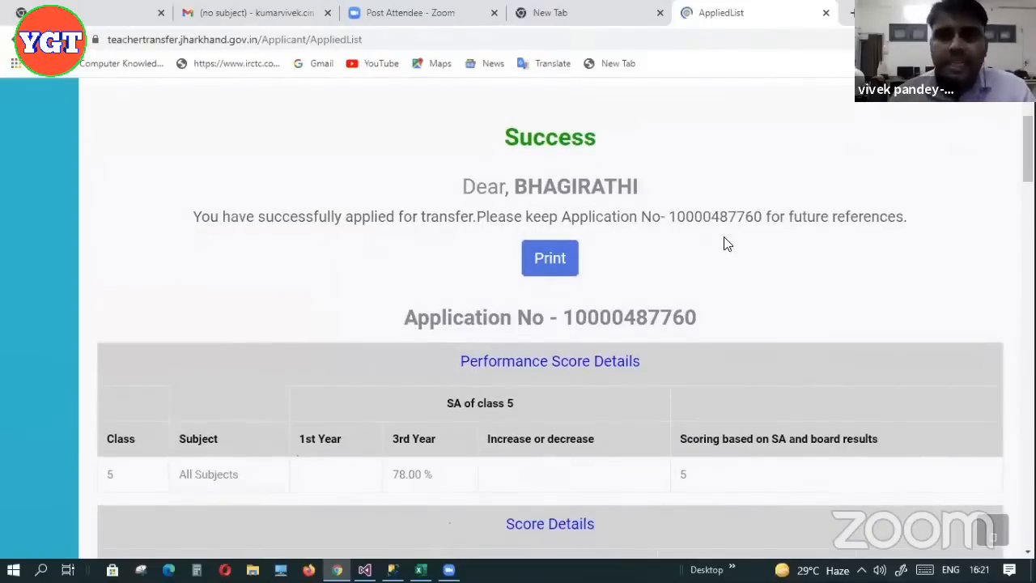
Print the acknowledgement from the success page showing the application number
click(556, 264)
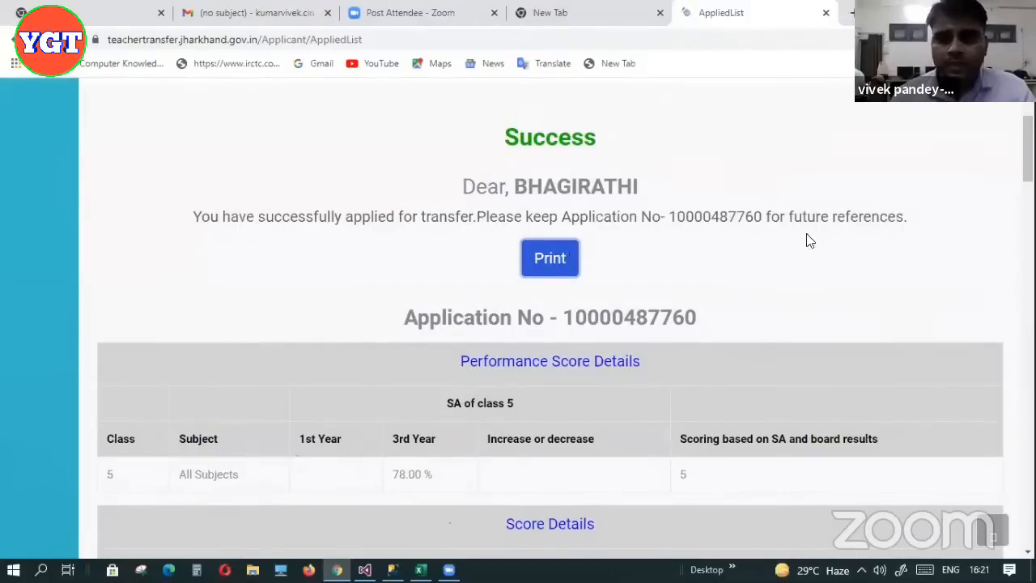
scroll(1029, 153, down, 3)
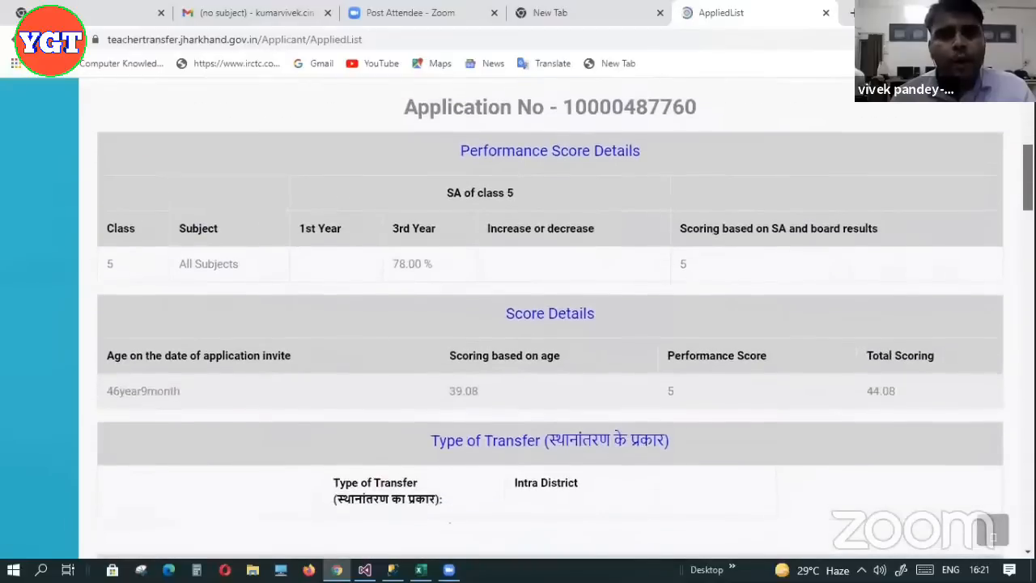
scroll(1028, 154, down, 20)
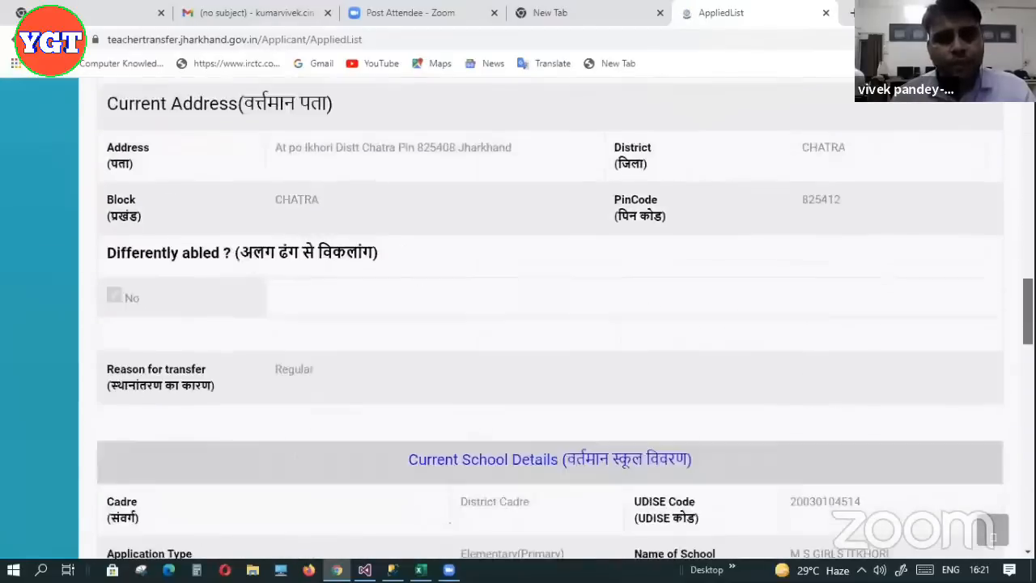
scroll(1028, 154, up, 20)
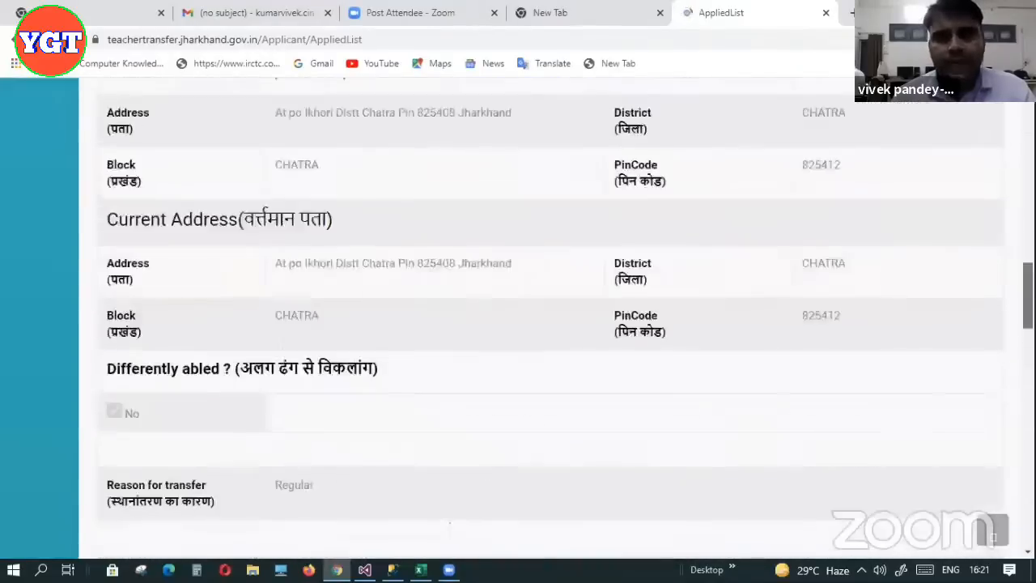
scroll(635, 171, down, 2)
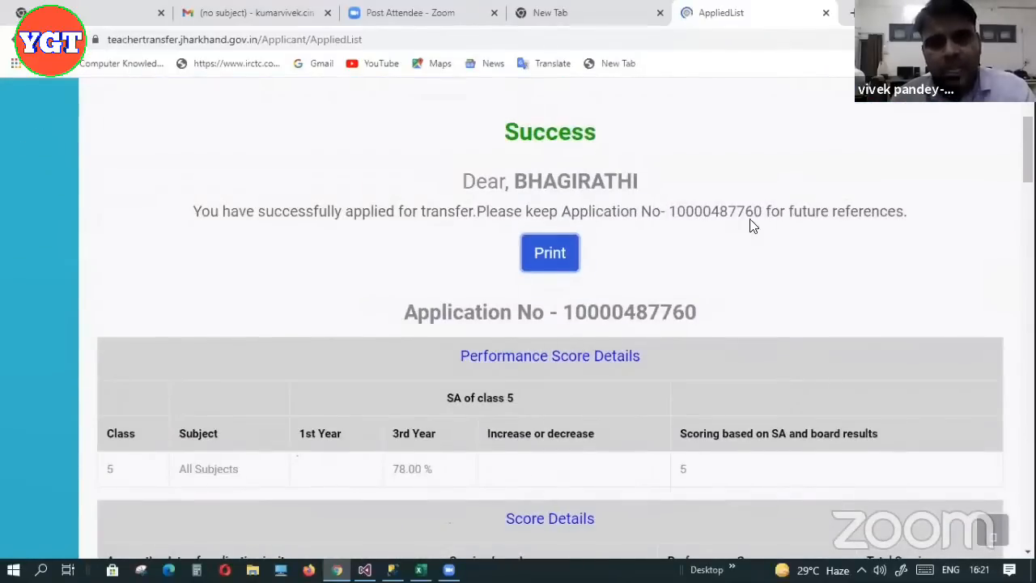
scroll(1029, 153, up, 2)
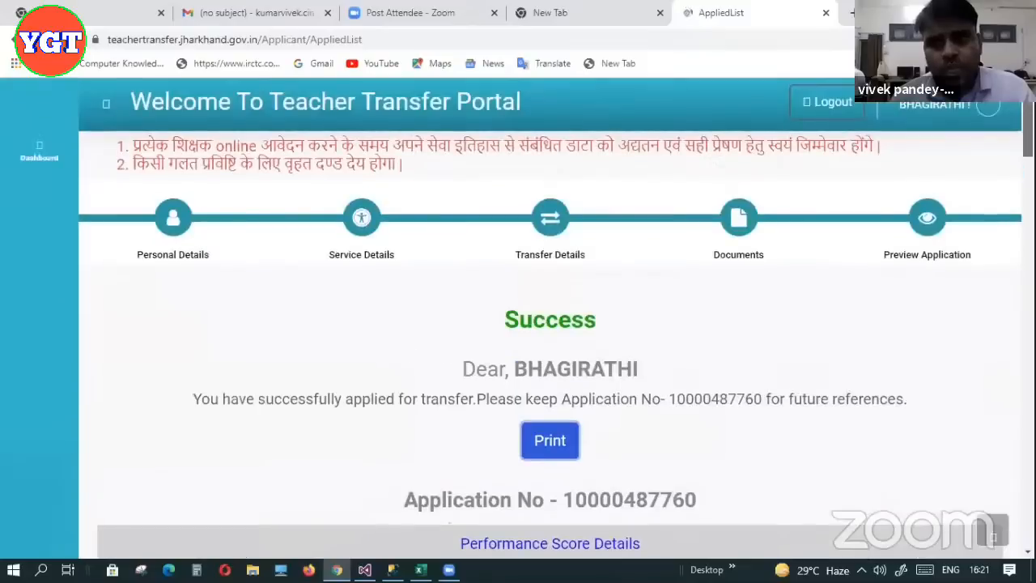